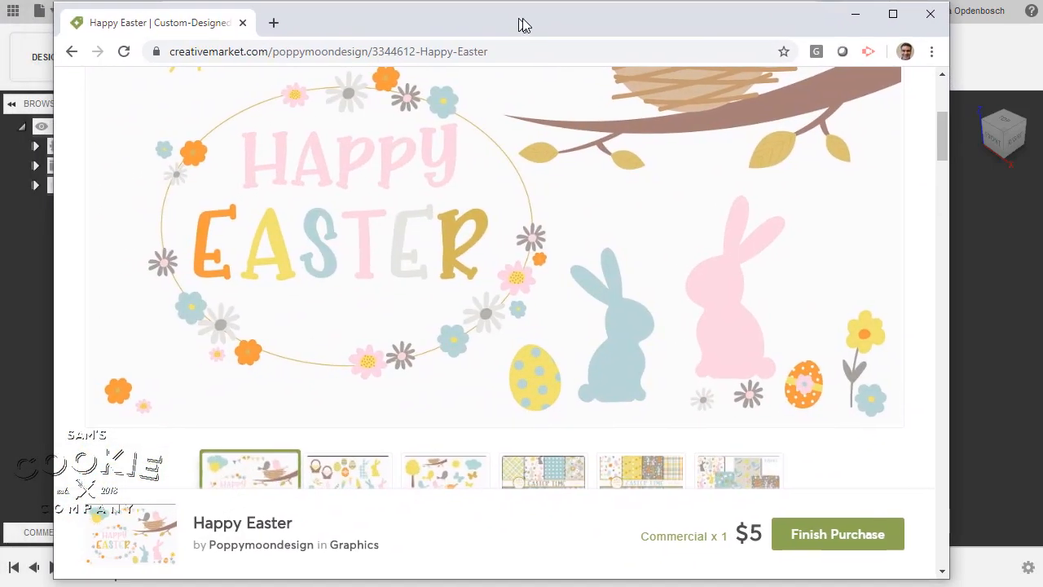
pyautogui.moveTo(522, 25); pyautogui.dragTo(548, 25)
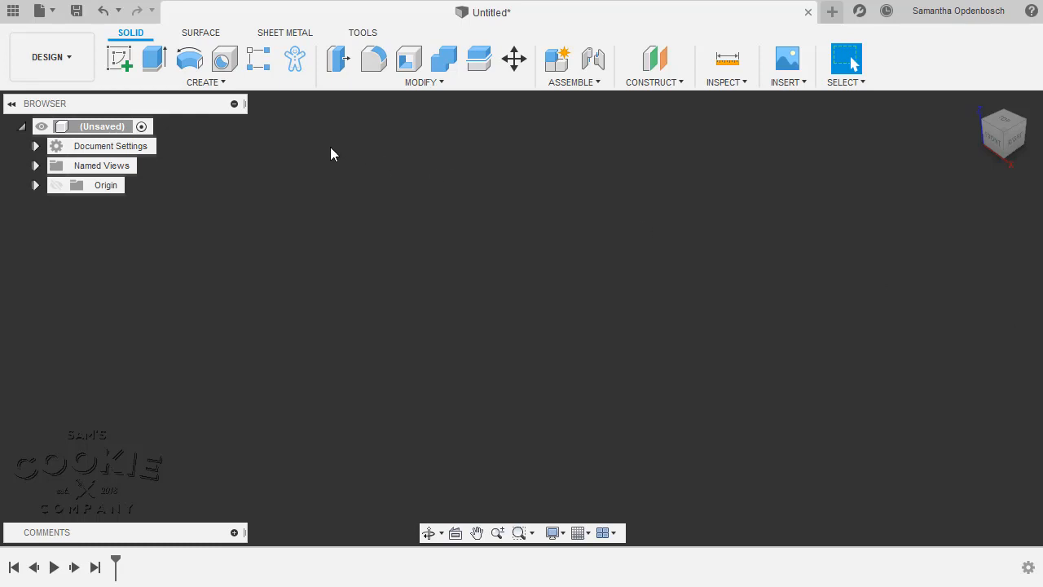
# Change the document's active units to inches
pyautogui.click(36, 145)
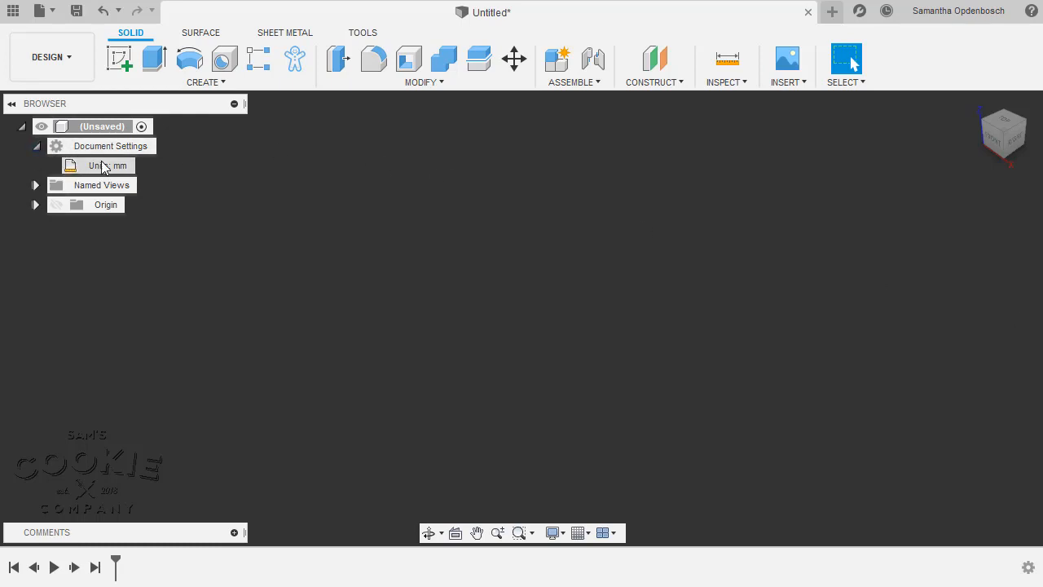
pyautogui.click(144, 166)
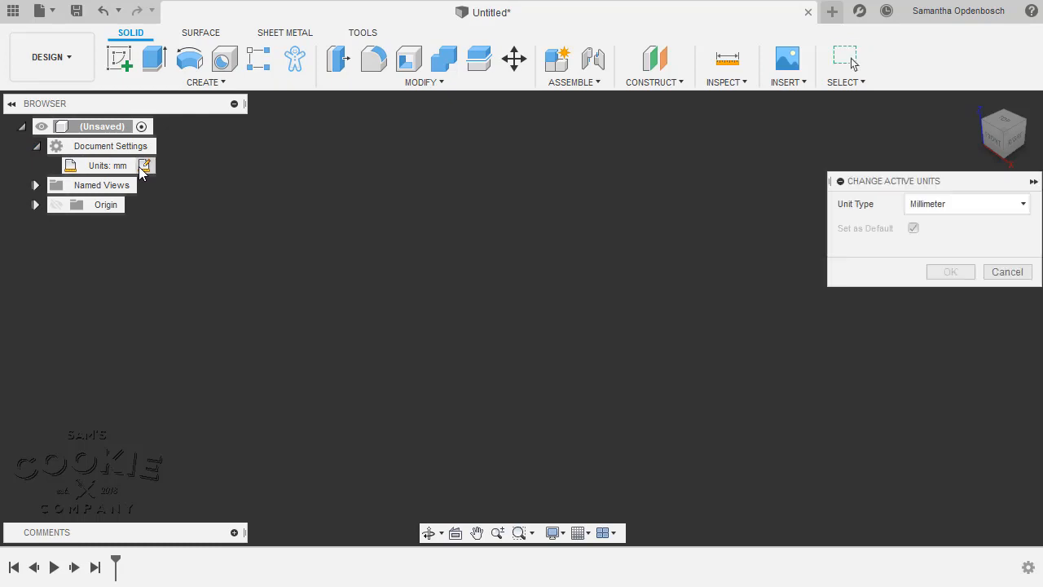
pyautogui.click(915, 205)
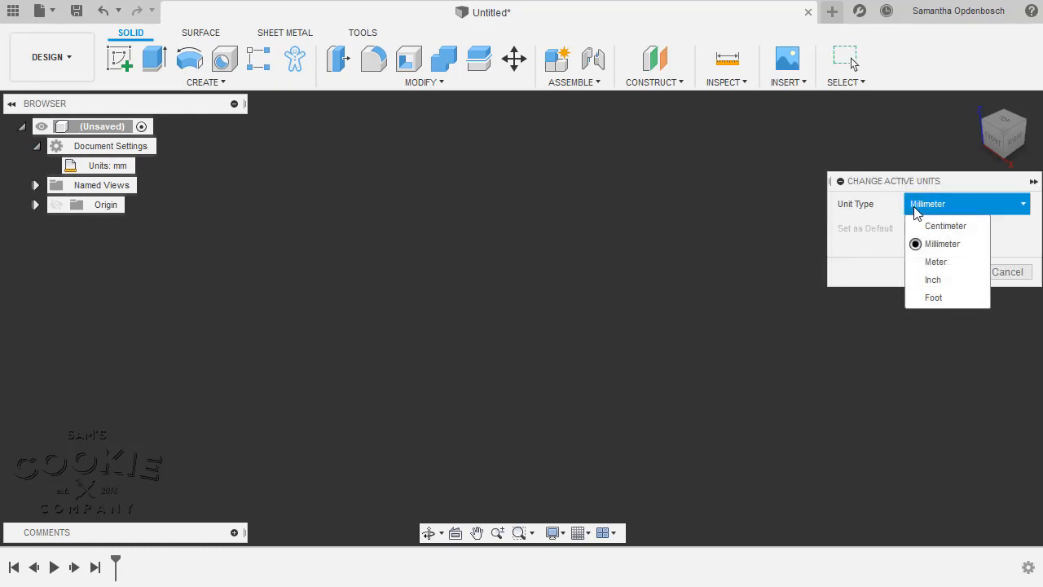
pyautogui.click(929, 281)
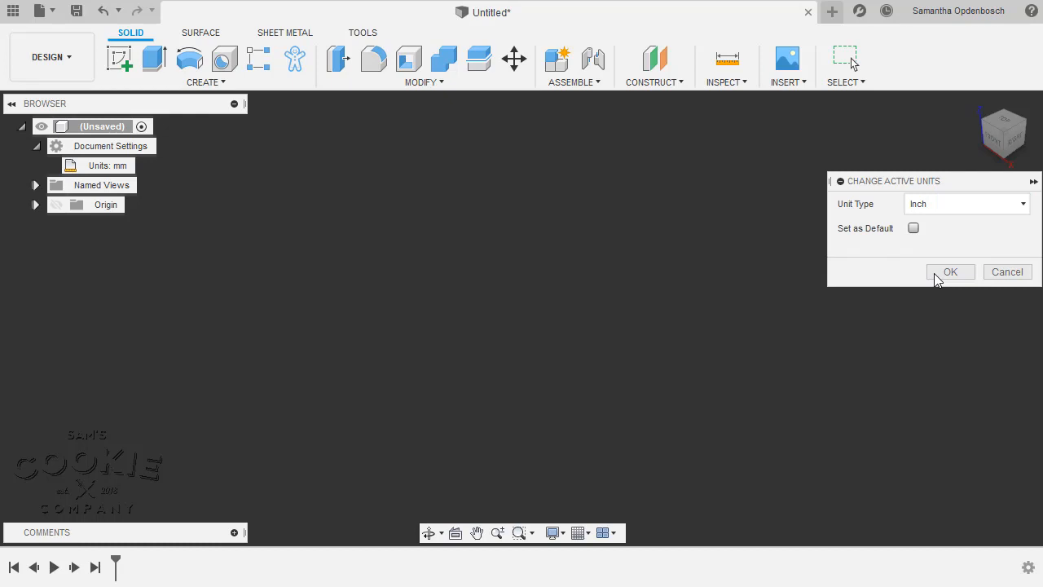
pyautogui.click(936, 275)
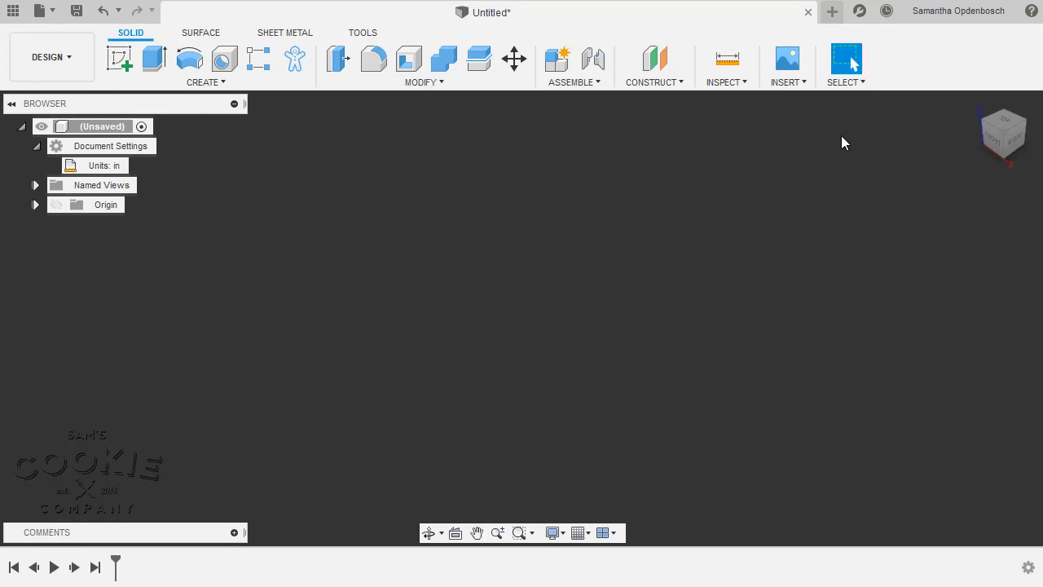
# Insert the blue rabbit image easter clipart-30.png from the computer as a canvas on the horizontal origin plane, keeping the default placement settings
pyautogui.click(791, 77)
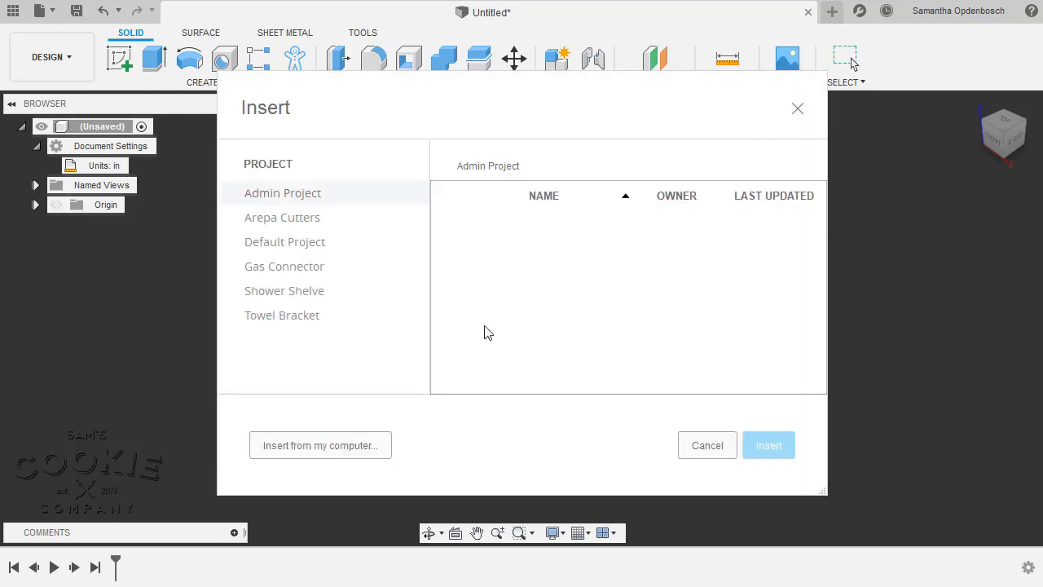
pyautogui.click(364, 443)
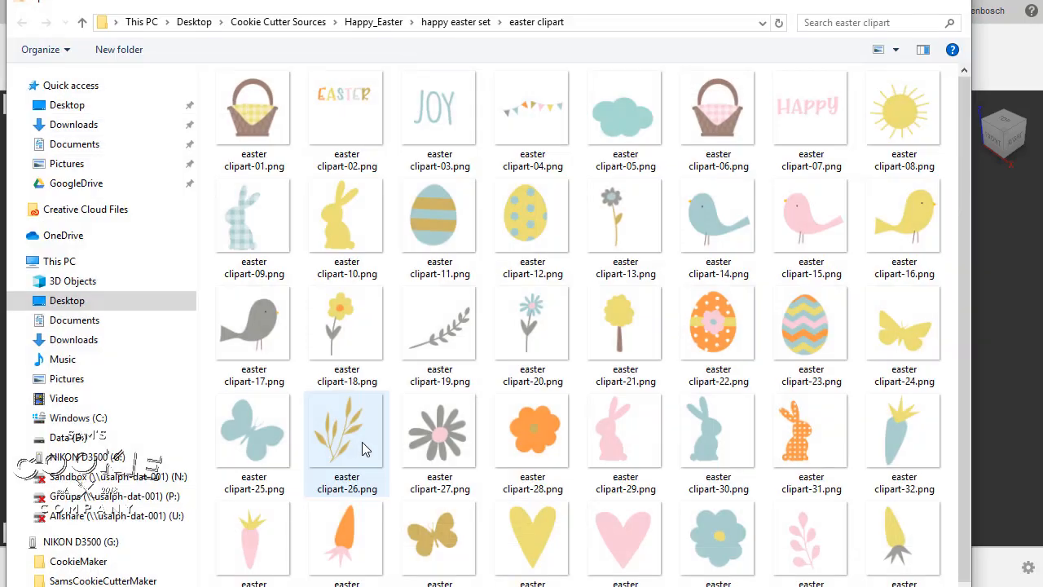
pyautogui.doubleClick(701, 435)
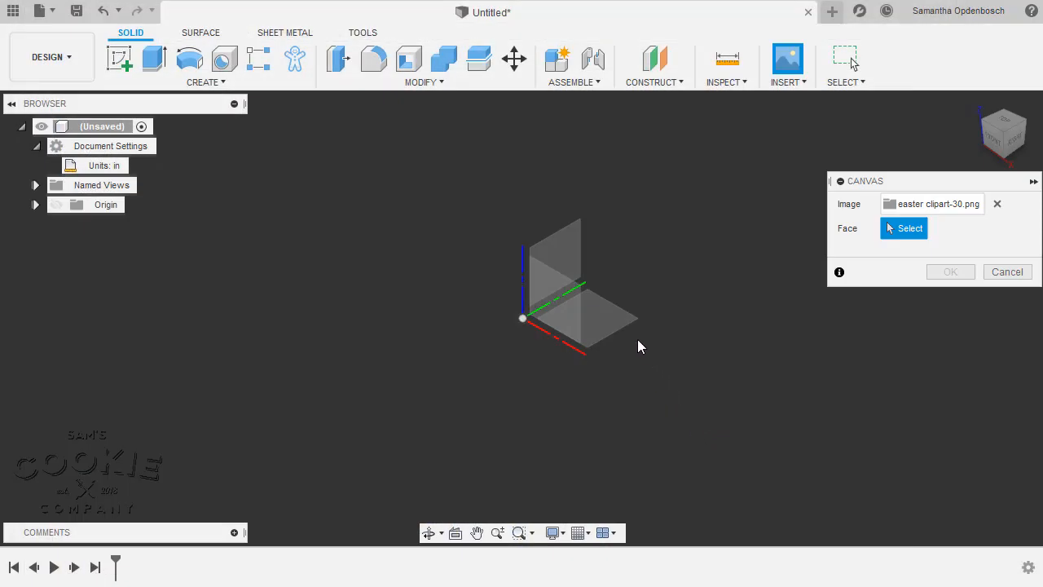
pyautogui.click(621, 318)
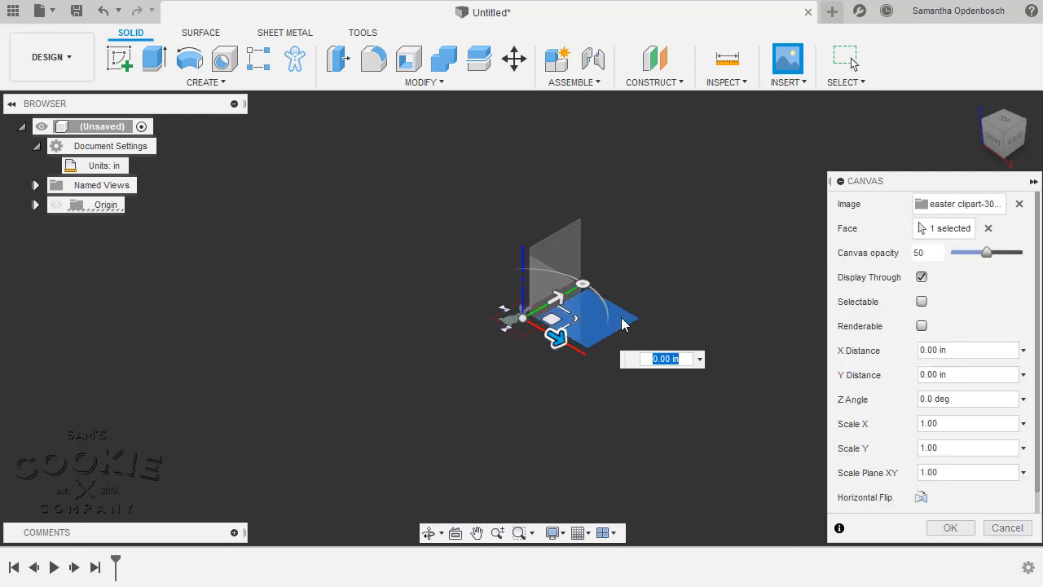
pyautogui.press('Return')
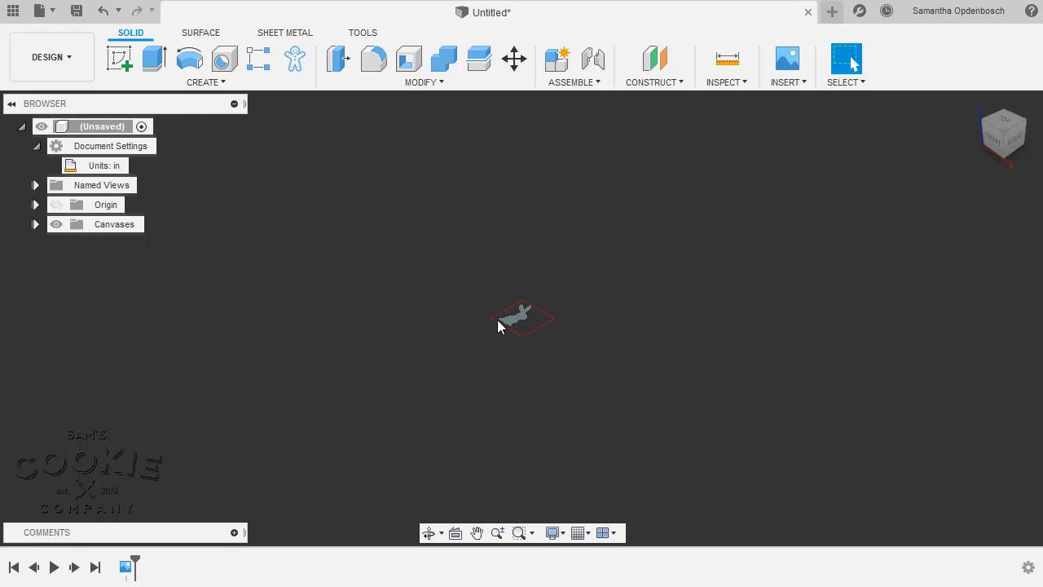
# Calibrate the easter clipart-30 canvas so the distance from the rabbit's base to its ear tip is 4 in
pyautogui.scroll(8, 499, 325)
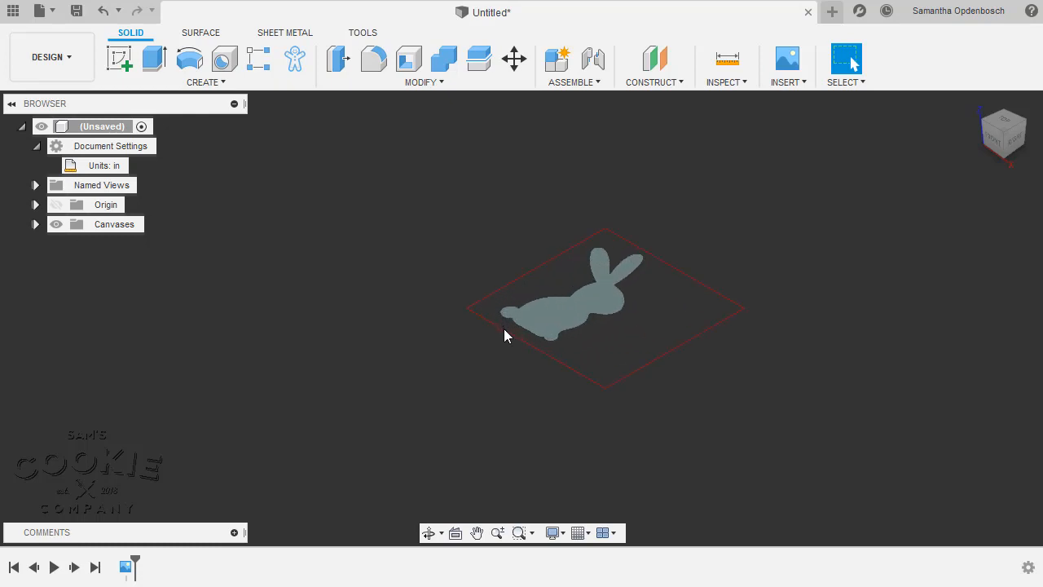
pyautogui.scroll(3, 504, 334)
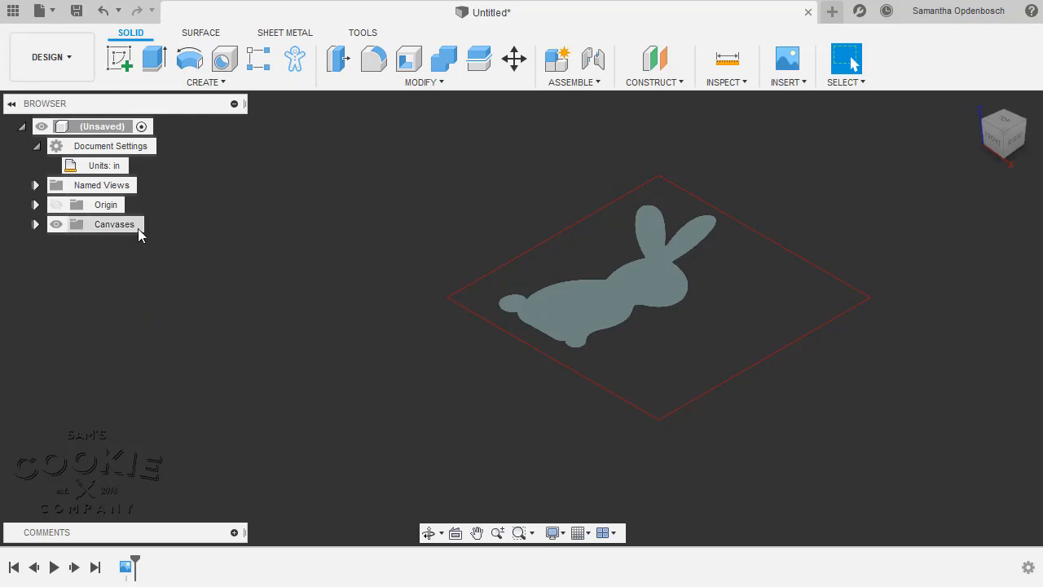
pyautogui.click(35, 224)
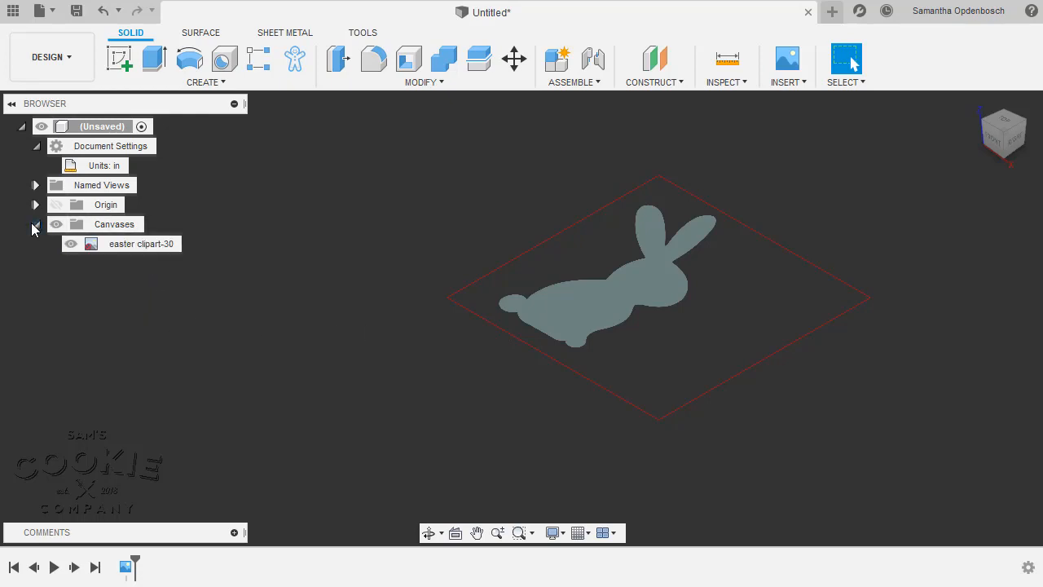
pyautogui.rightClick(129, 243)
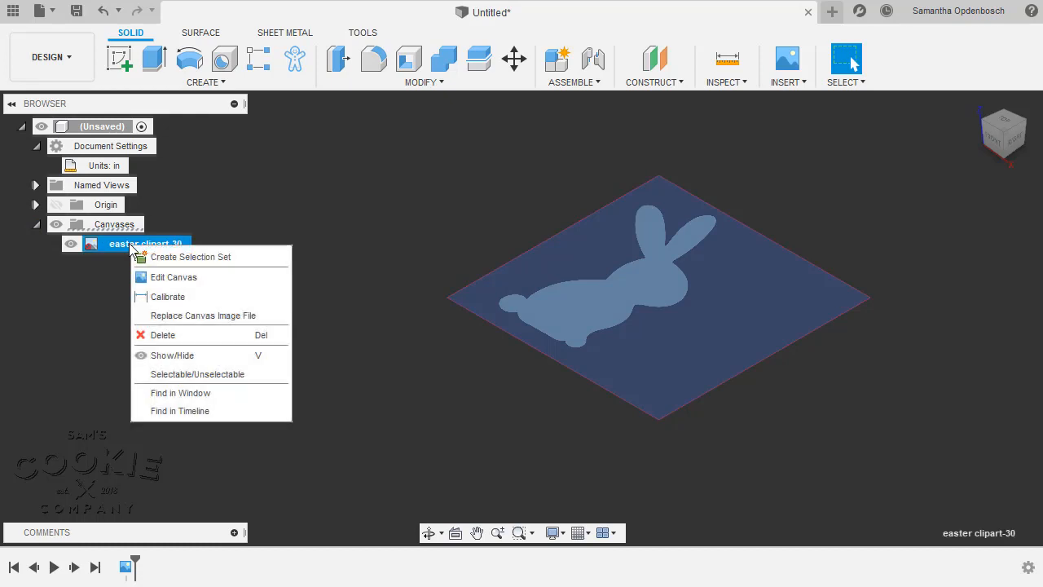
pyautogui.click(167, 297)
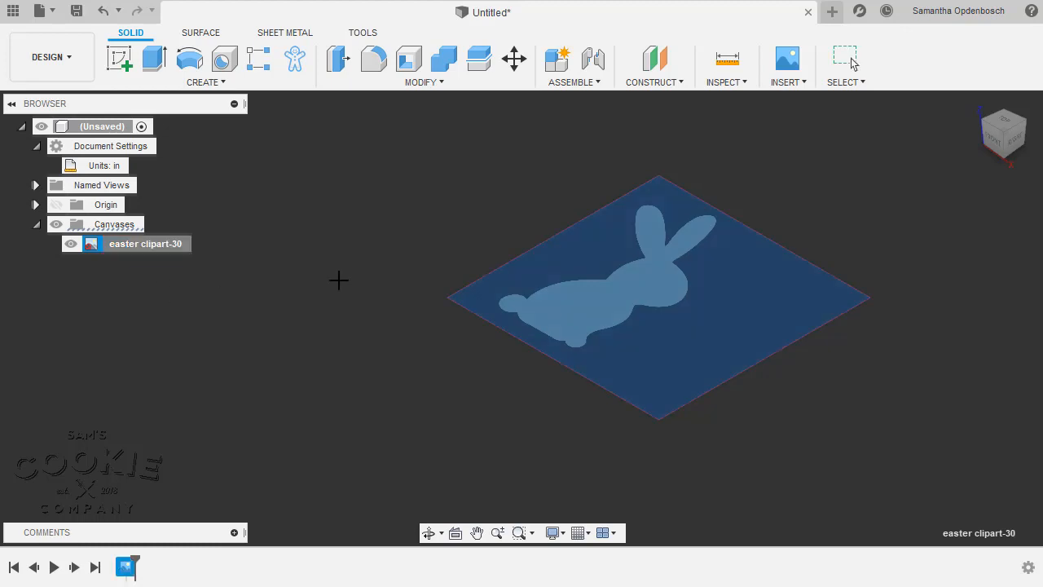
pyautogui.click(531, 326)
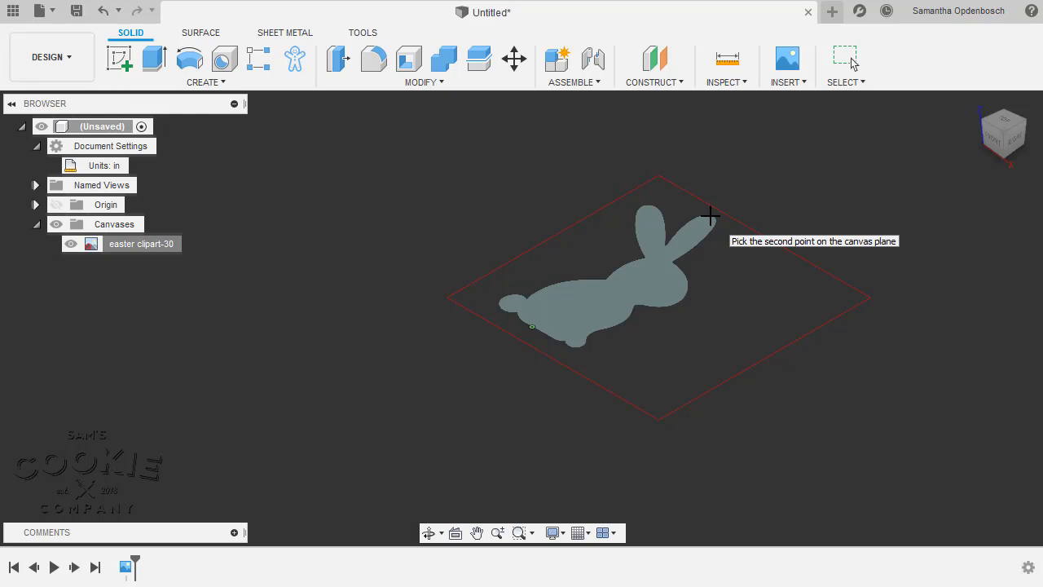
pyautogui.click(709, 216)
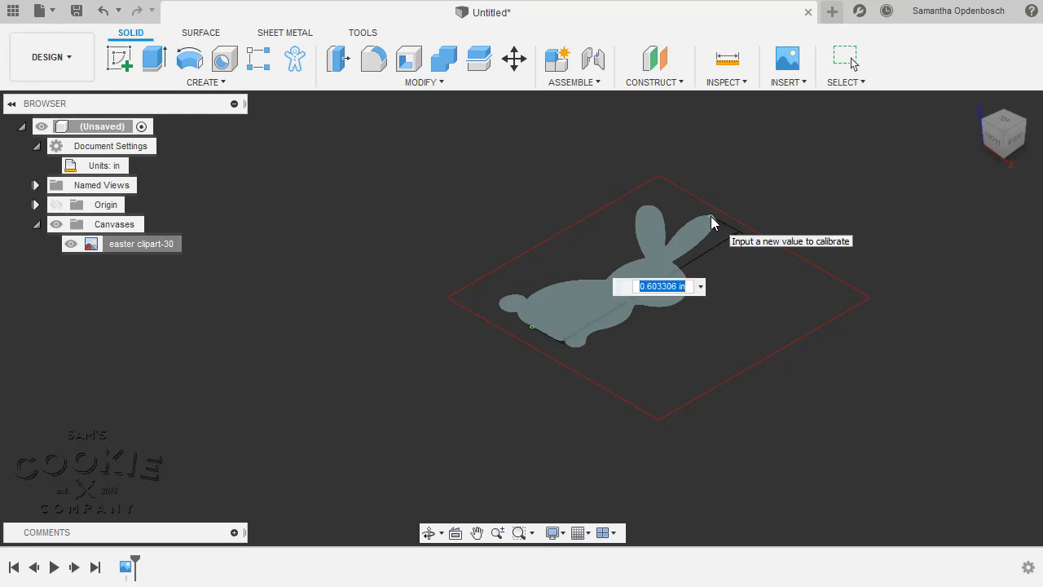
pyautogui.write('4')
pyautogui.press('Return')
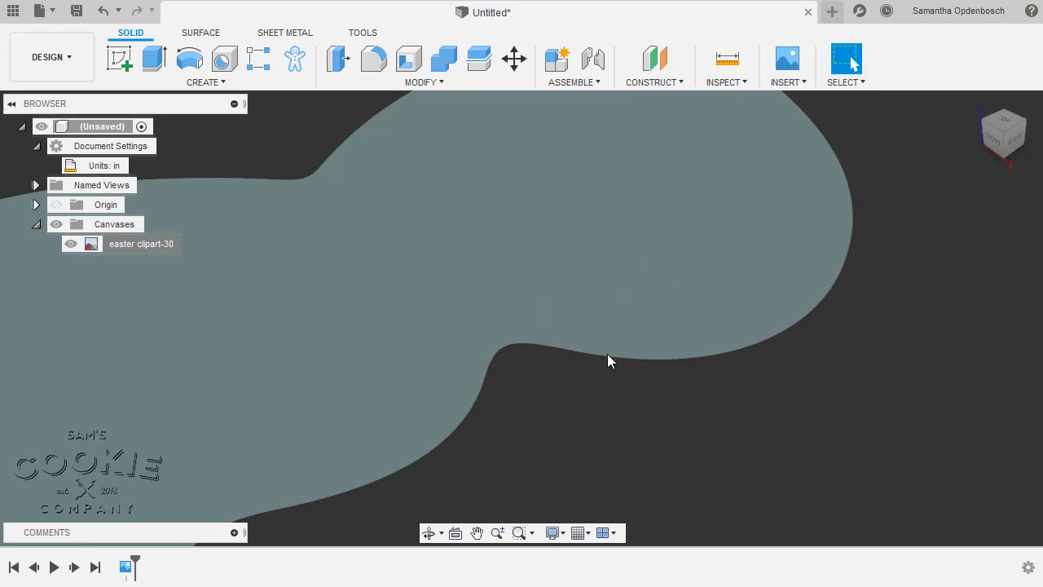
# Start a new sketch on the horizontal origin plane beneath the rabbit canvas
pyautogui.scroll(-4, 606, 362)
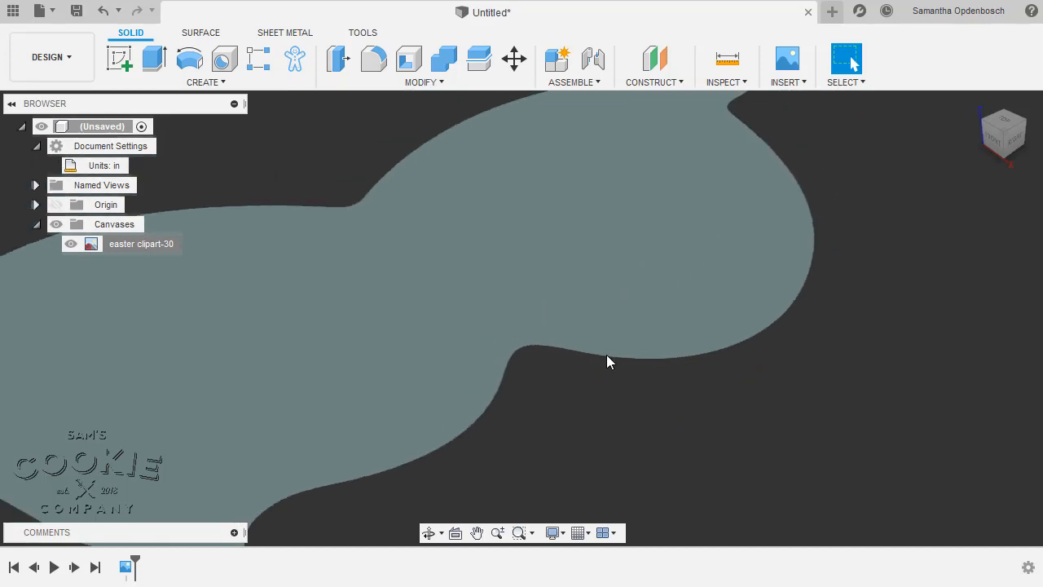
pyautogui.scroll(-3, 606, 361)
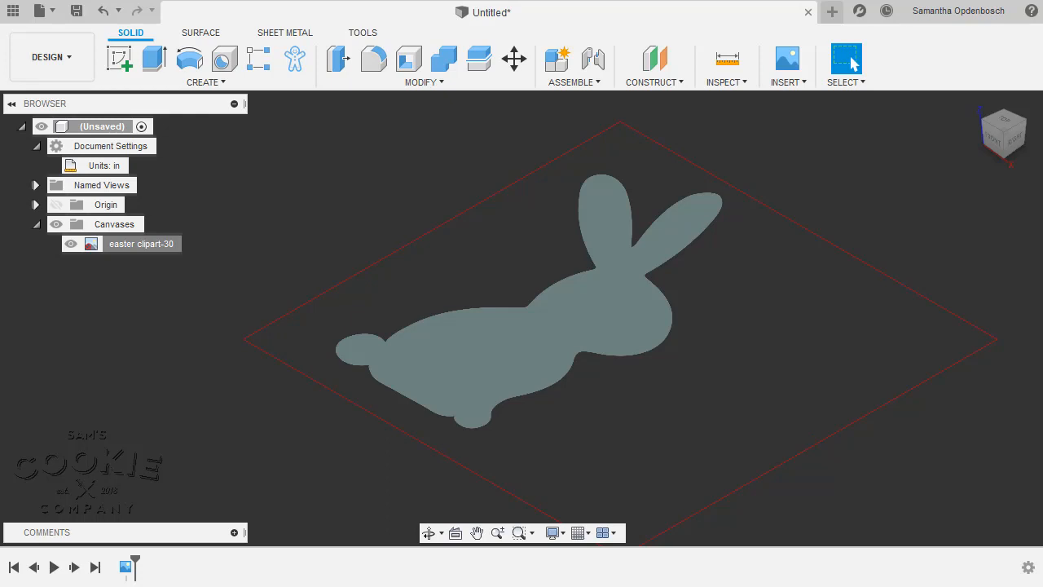
pyautogui.click(119, 62)
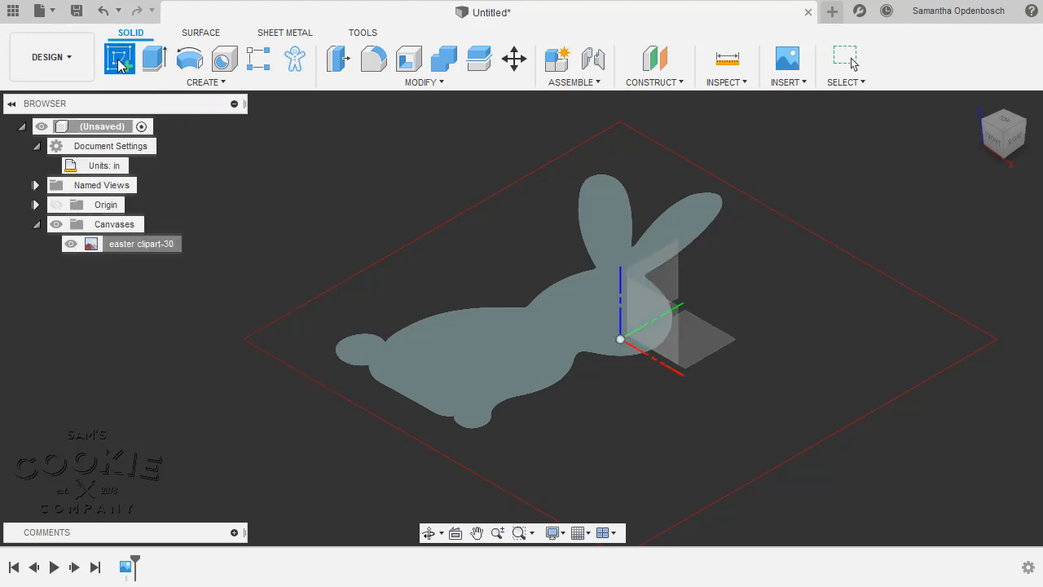
pyautogui.click(691, 335)
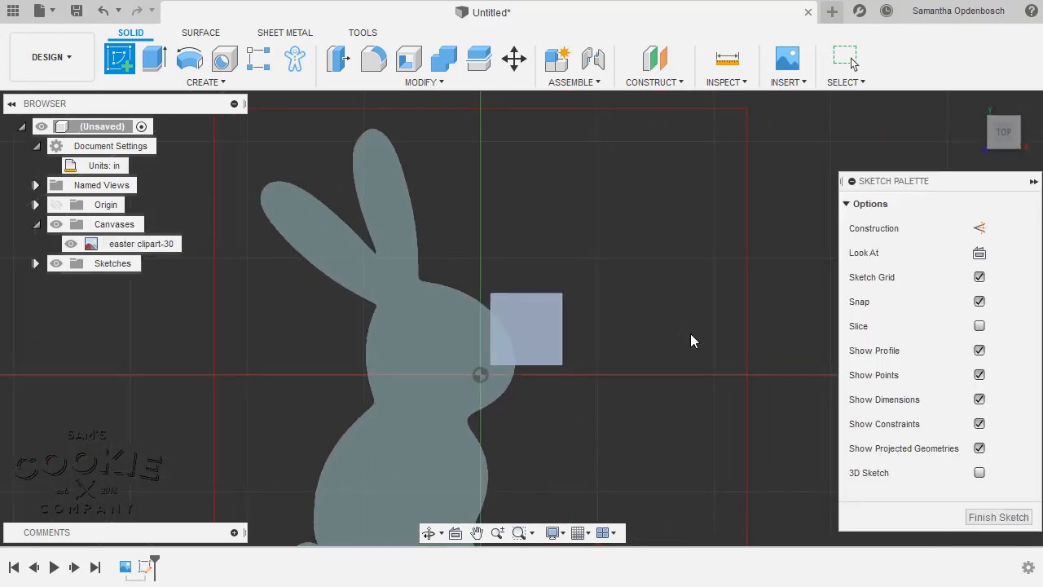
# Draw a three-point fit point spline along the rabbit's lower back, starting where the tail meets the body
pyautogui.moveTo(483, 419)
pyautogui.mouseDown(button='middle')
pyautogui.moveTo(503, 359)
pyautogui.moveTo(566, 307)
pyautogui.moveTo(566, 330)
pyautogui.mouseUp(button='middle')
pyautogui.scroll(-2, 567, 331)
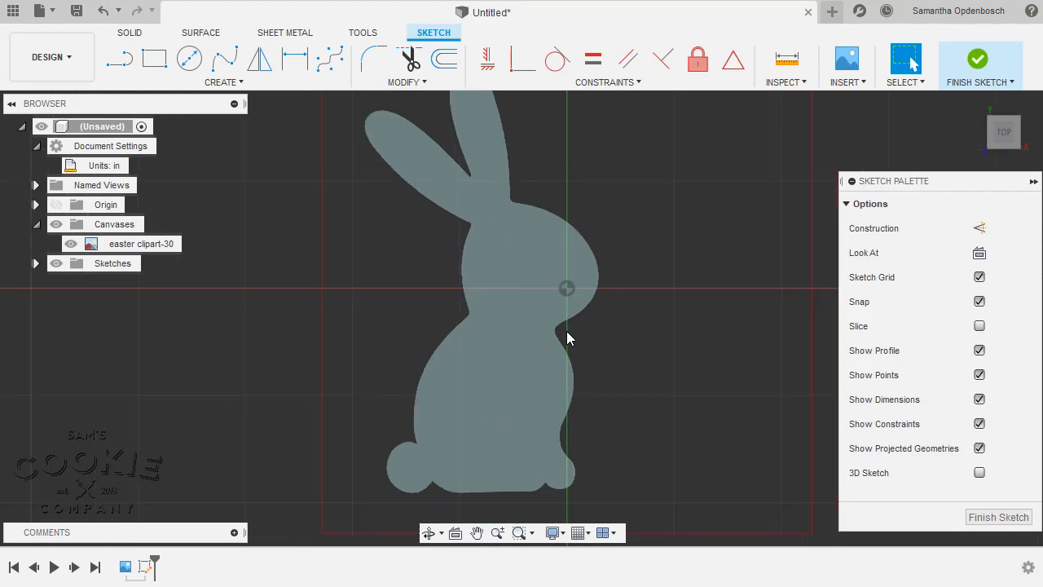
pyautogui.scroll(-1, 567, 330)
pyautogui.moveTo(568, 327); pyautogui.dragTo(564, 345, button='middle')
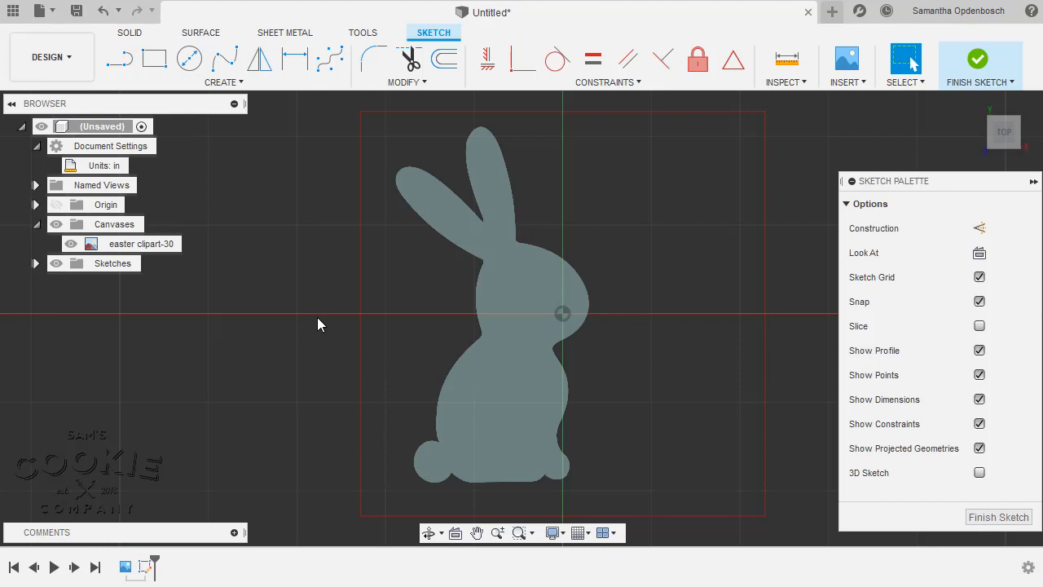
pyautogui.scroll(1, 317, 317)
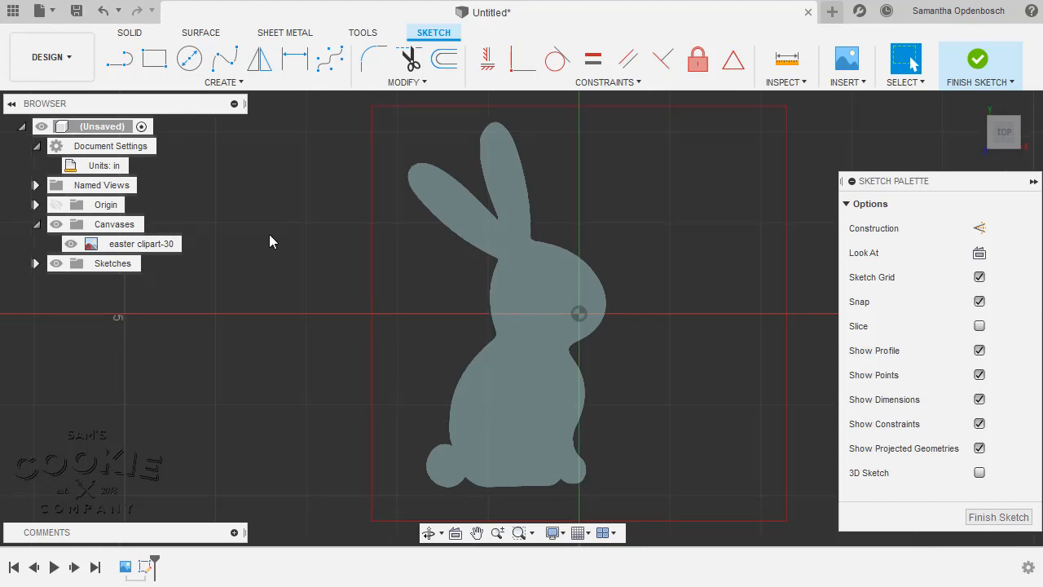
pyautogui.click(220, 65)
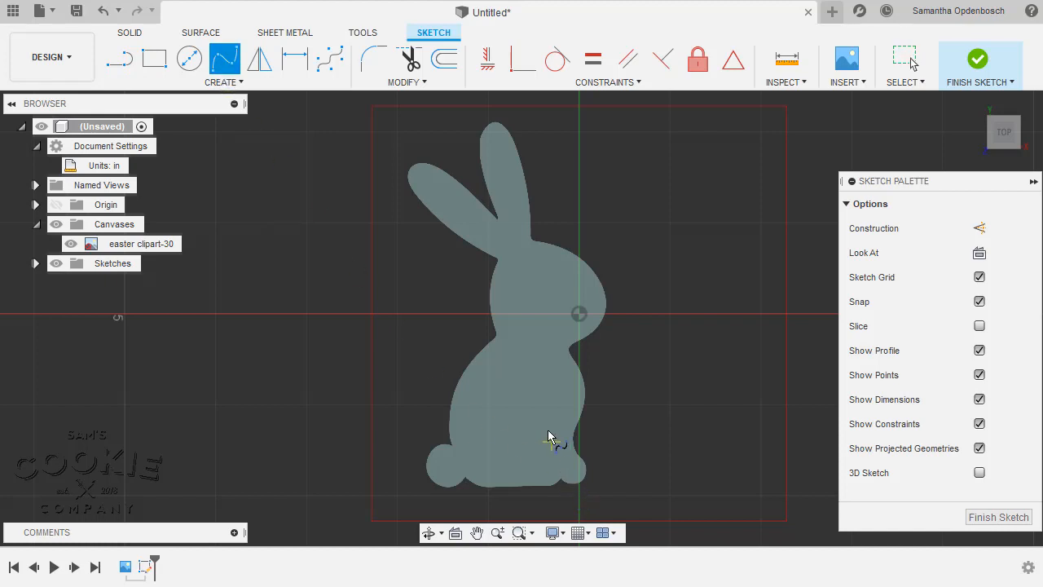
pyautogui.scroll(5, 493, 413)
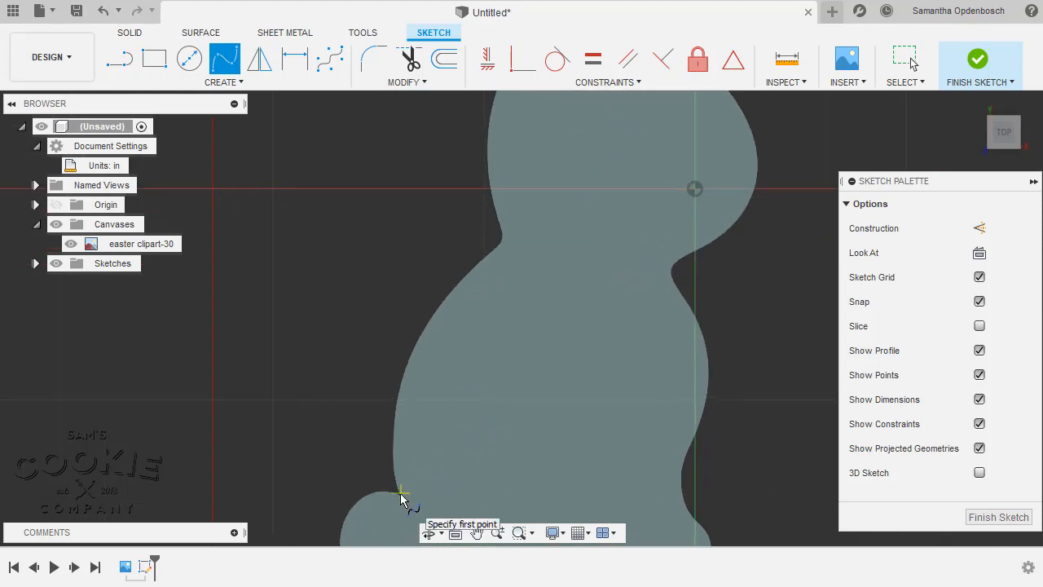
pyautogui.click(399, 495)
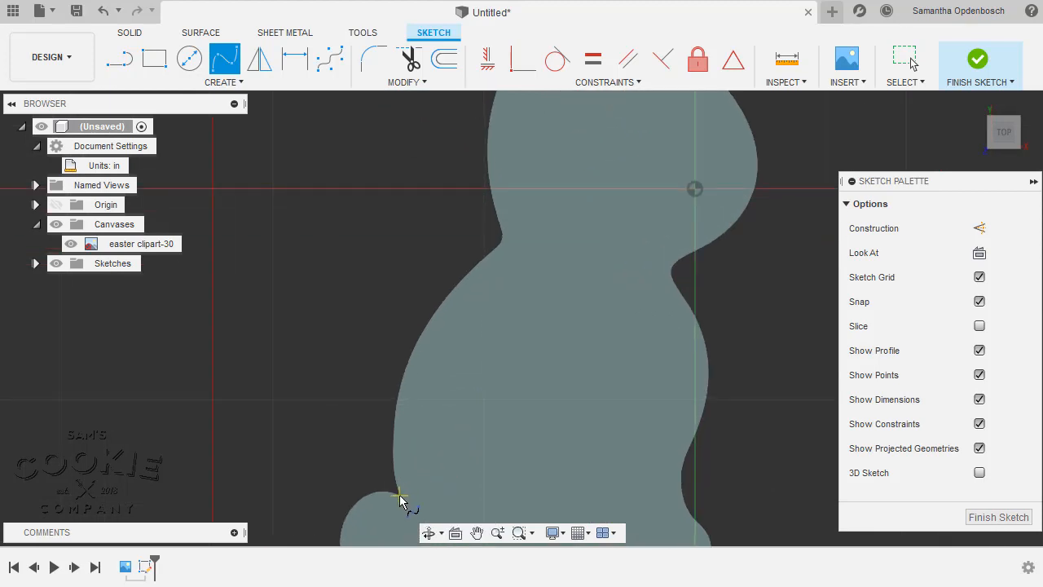
pyautogui.click(396, 395)
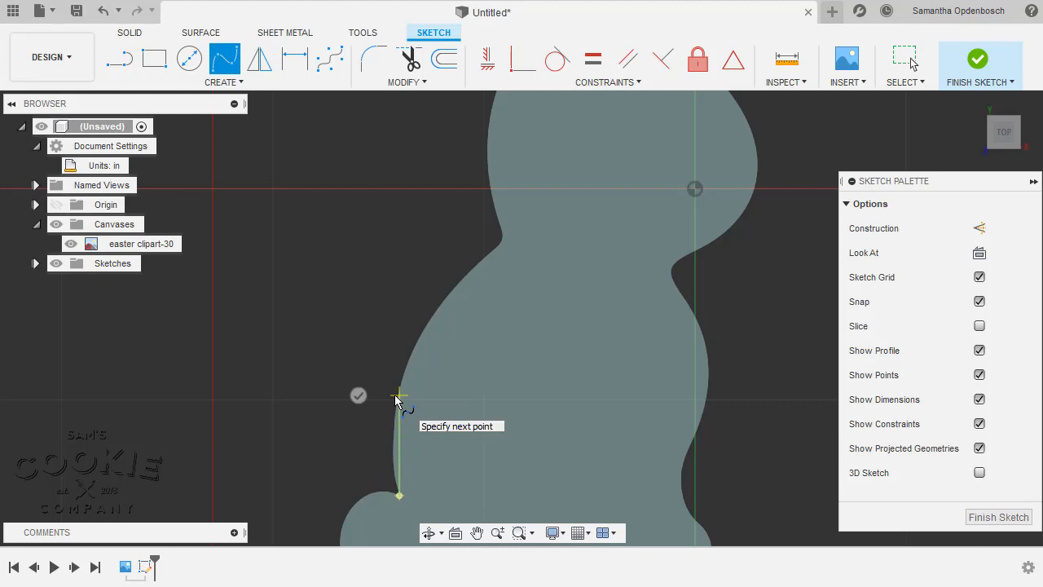
pyautogui.click(435, 312)
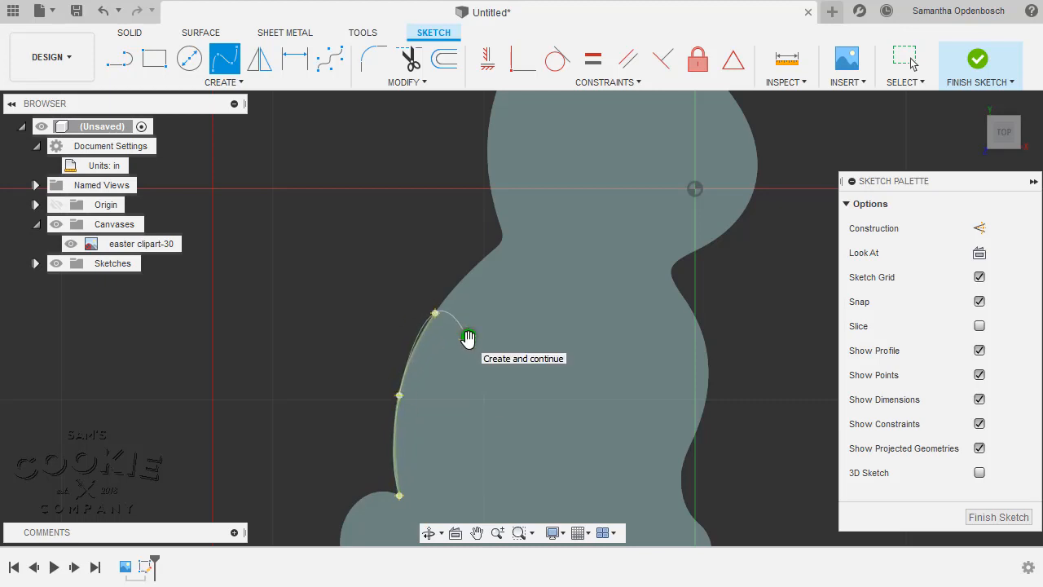
pyautogui.click(467, 337)
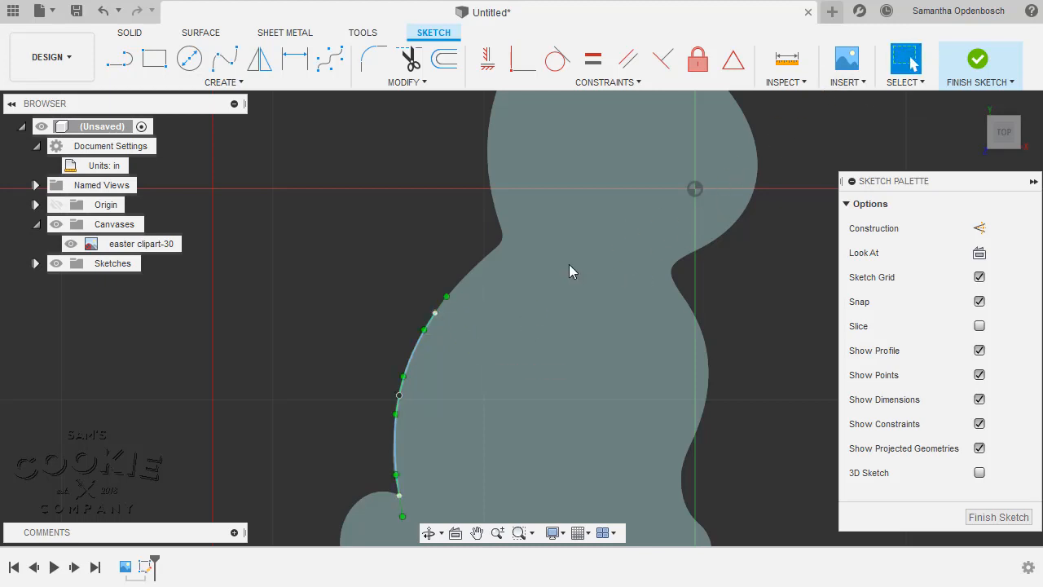
# Shift the back spline's middle fit point slightly outward and lengthen its tangent handle to reshape the curve
pyautogui.click(399, 396)
pyautogui.click(399, 396)
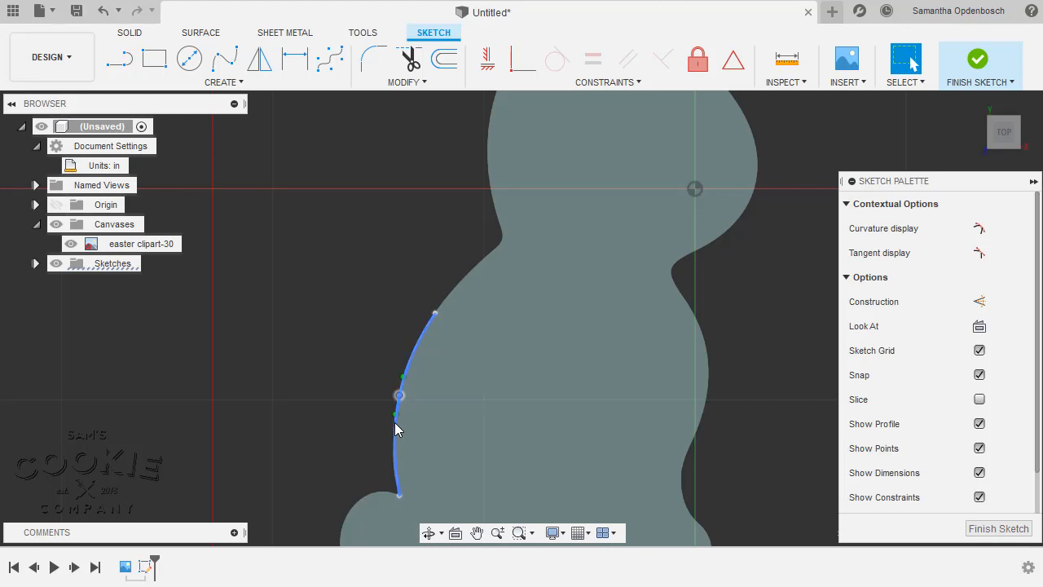
pyautogui.moveTo(399, 396); pyautogui.dragTo(398, 393)
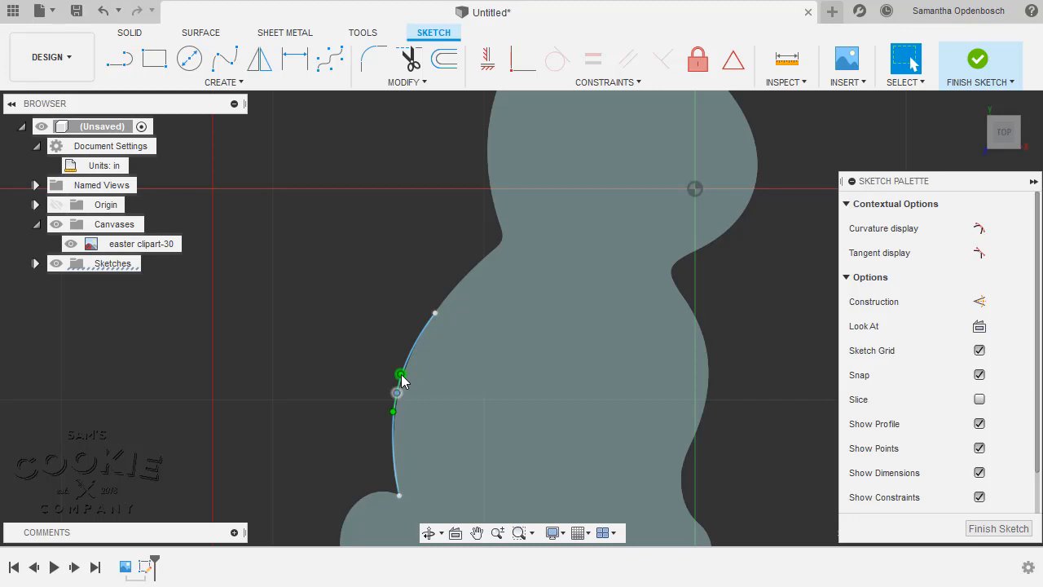
pyautogui.moveTo(402, 378); pyautogui.dragTo(405, 363)
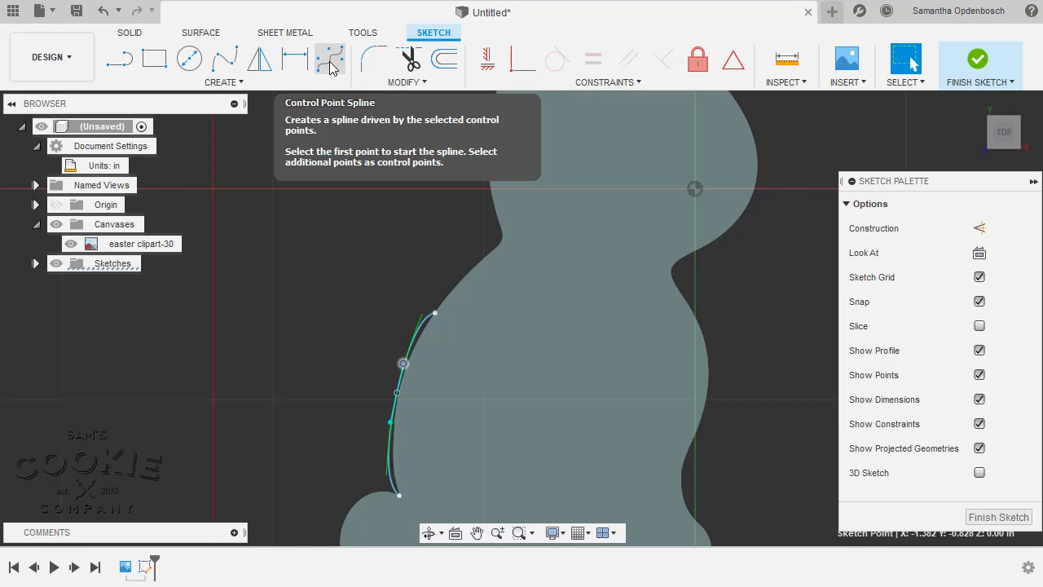
# Check the toolbar pinning option of the Control Point Spline command
pyautogui.click(224, 85)
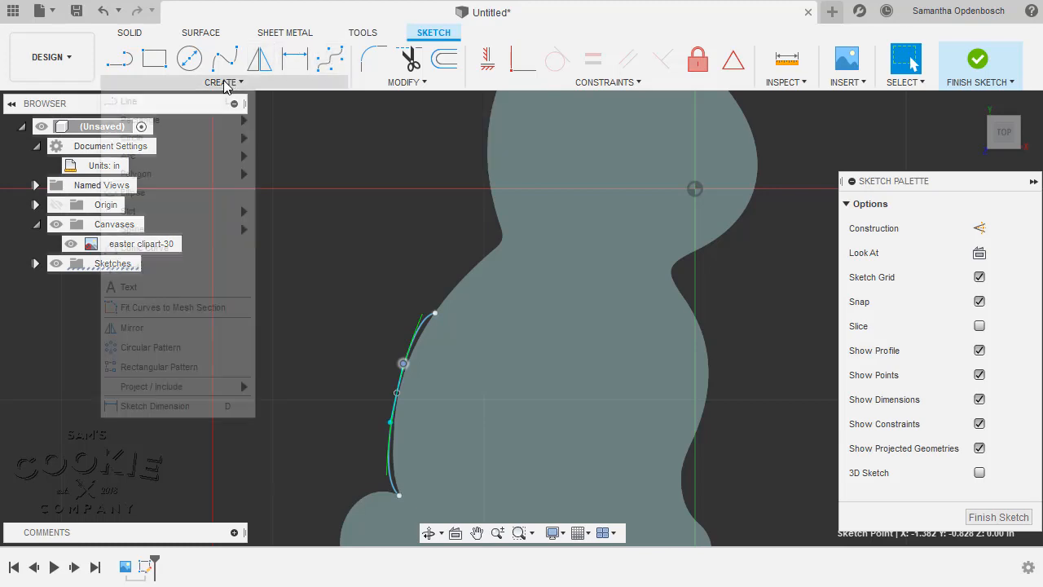
pyautogui.moveTo(224, 231)
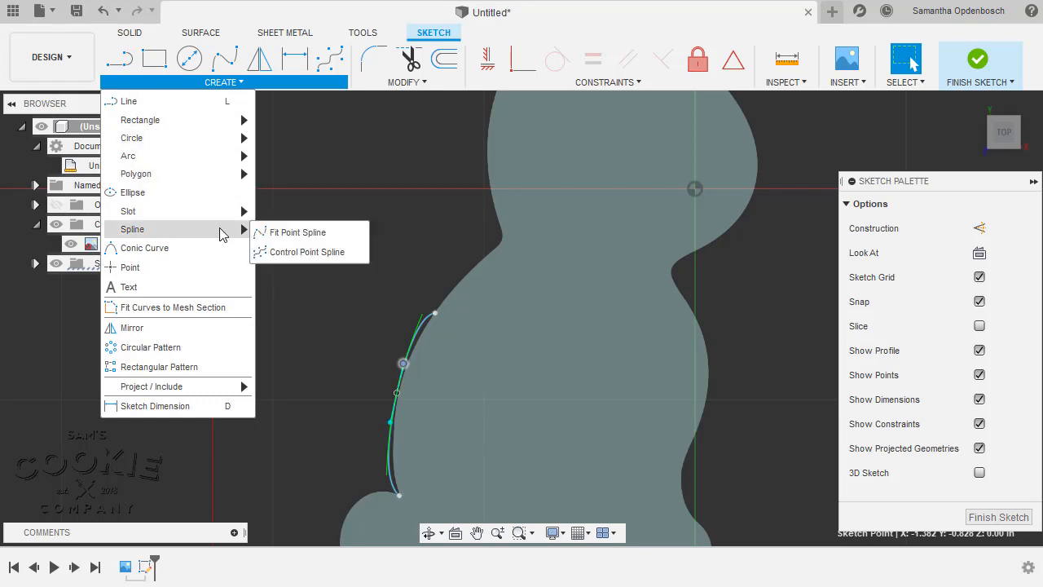
pyautogui.click(357, 252)
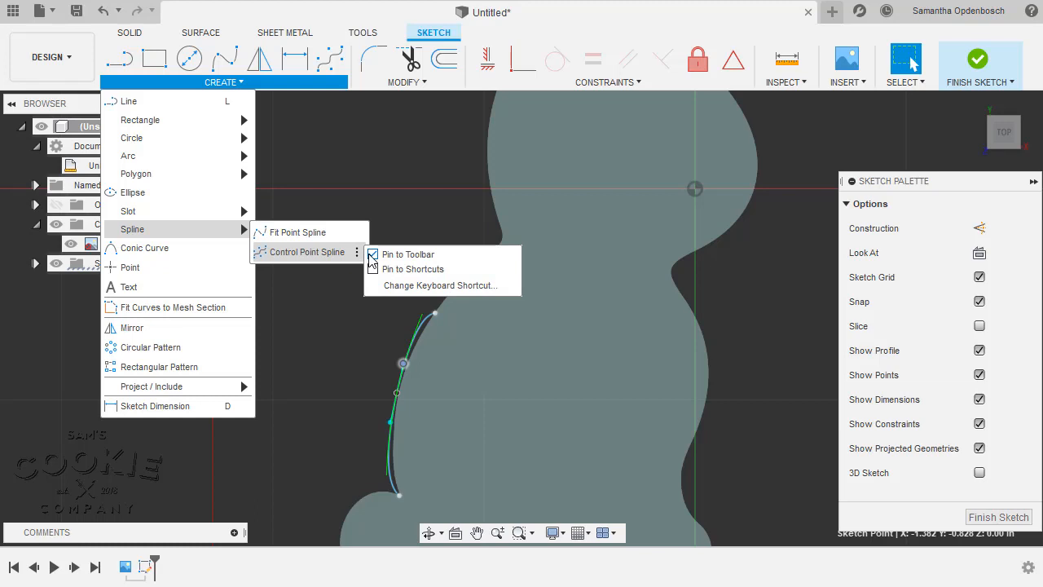
pyautogui.click(373, 255)
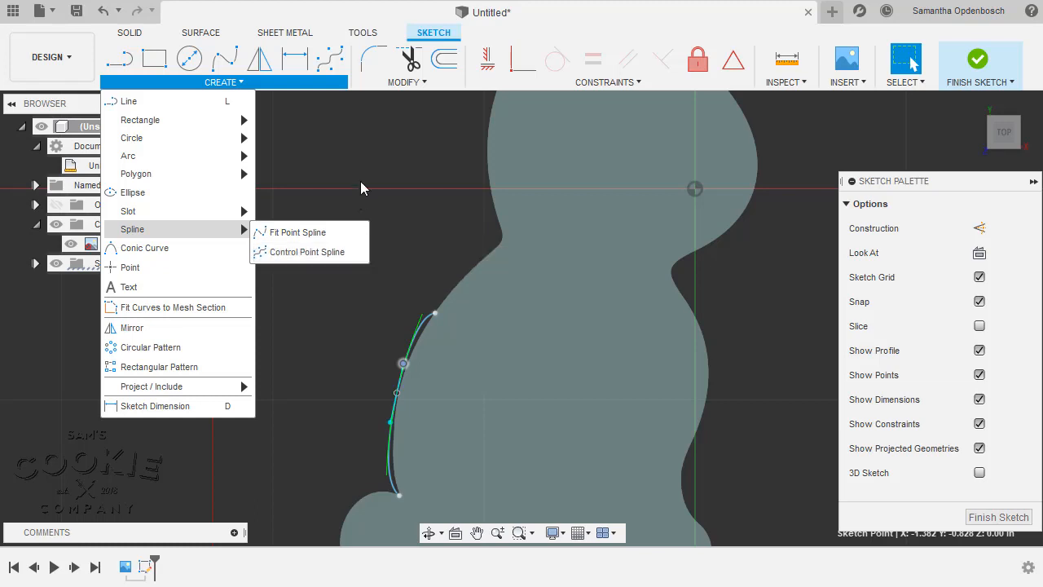
# Draw a three-point control point spline along the rabbit's upper back to the neck, and pull its middle control point in toward the silhouette
pyautogui.click(332, 59)
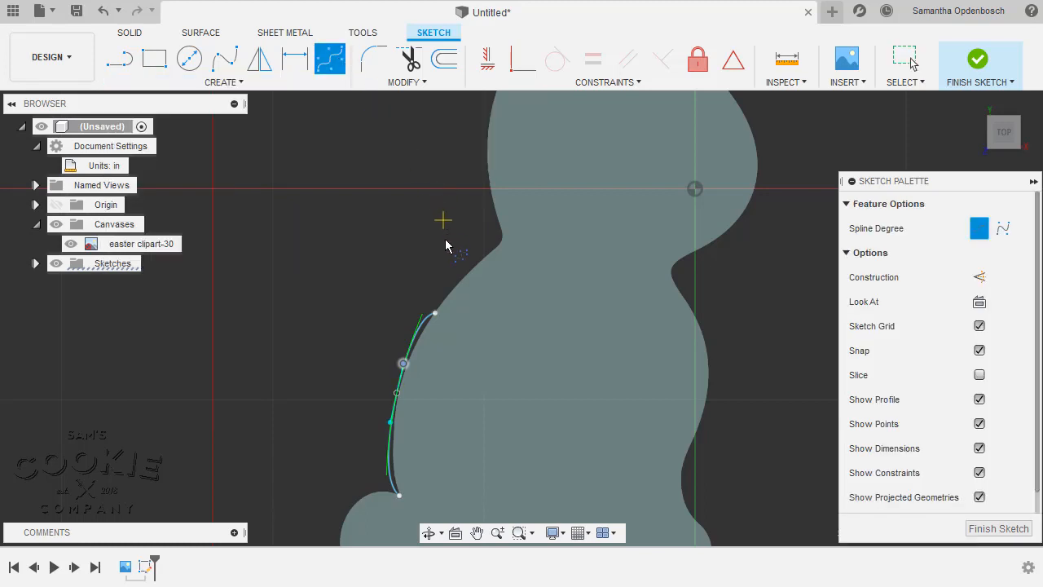
pyautogui.click(439, 304)
pyautogui.click(453, 268)
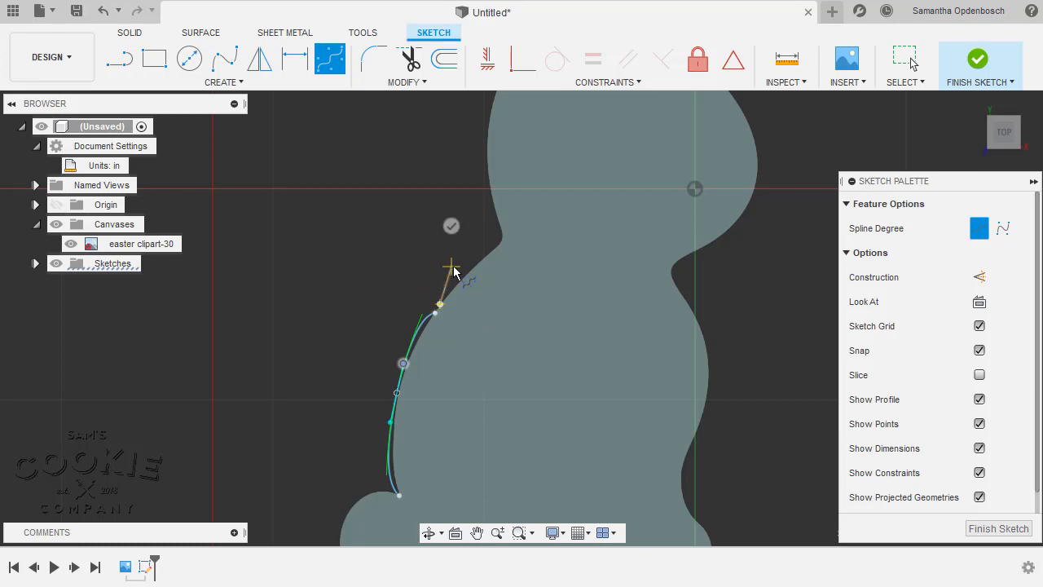
pyautogui.click(496, 246)
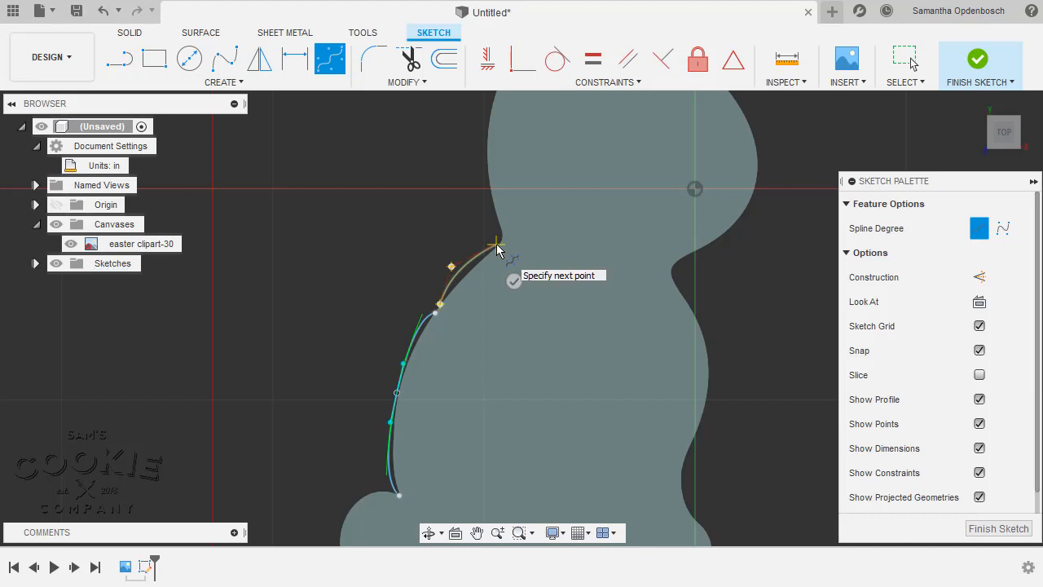
pyautogui.click(513, 282)
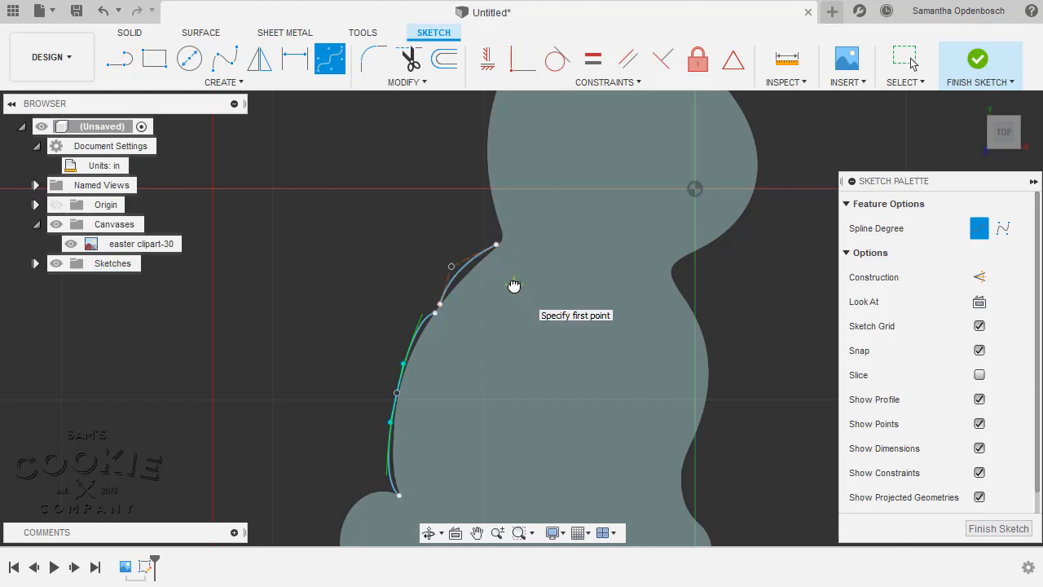
pyautogui.click(910, 58)
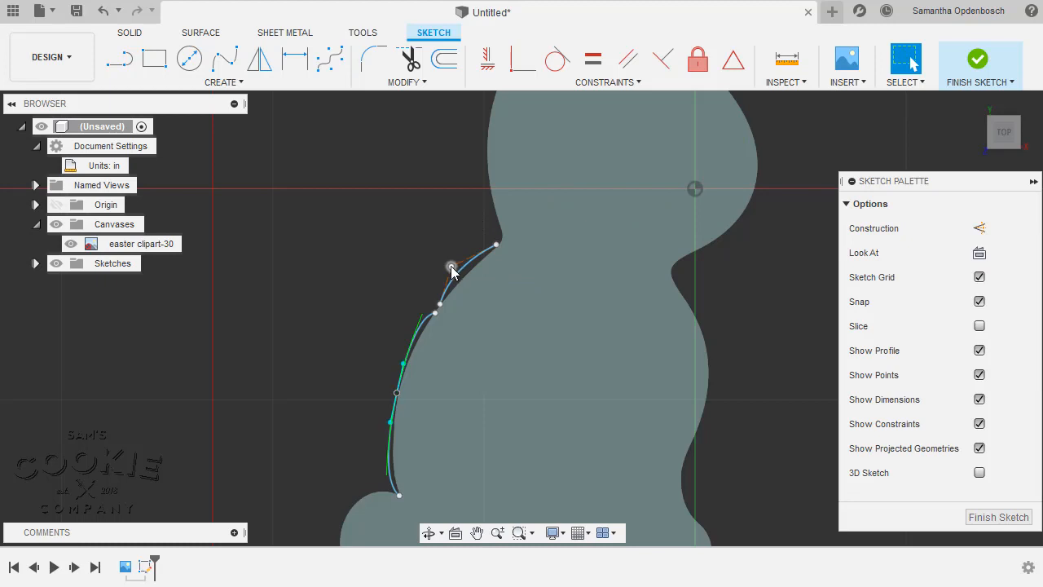
pyautogui.moveTo(451, 266); pyautogui.dragTo(460, 279)
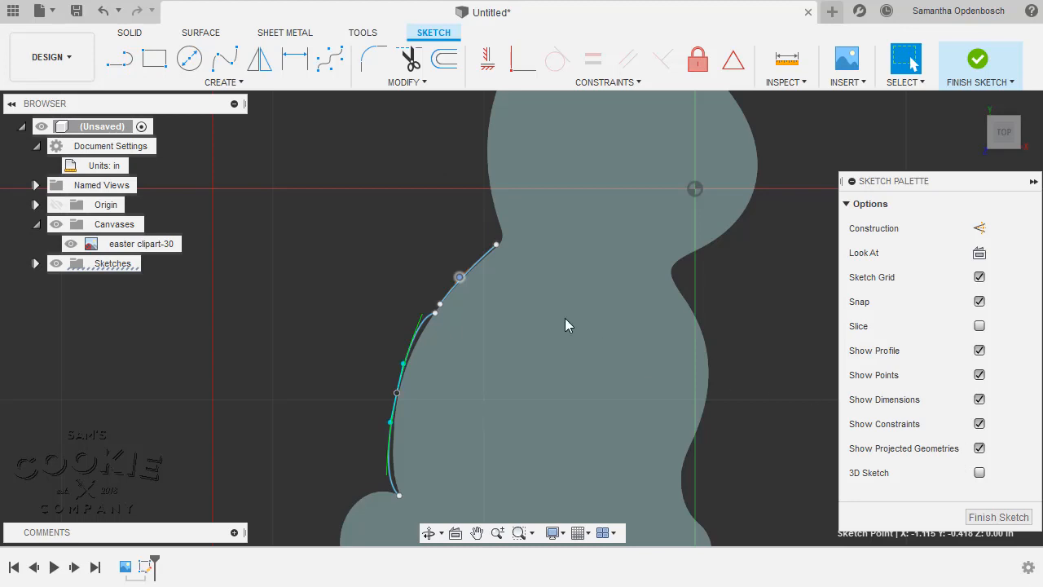
# Delete both trial splines along the rabbit's back
pyautogui.moveTo(282, 171); pyautogui.dragTo(515, 516)
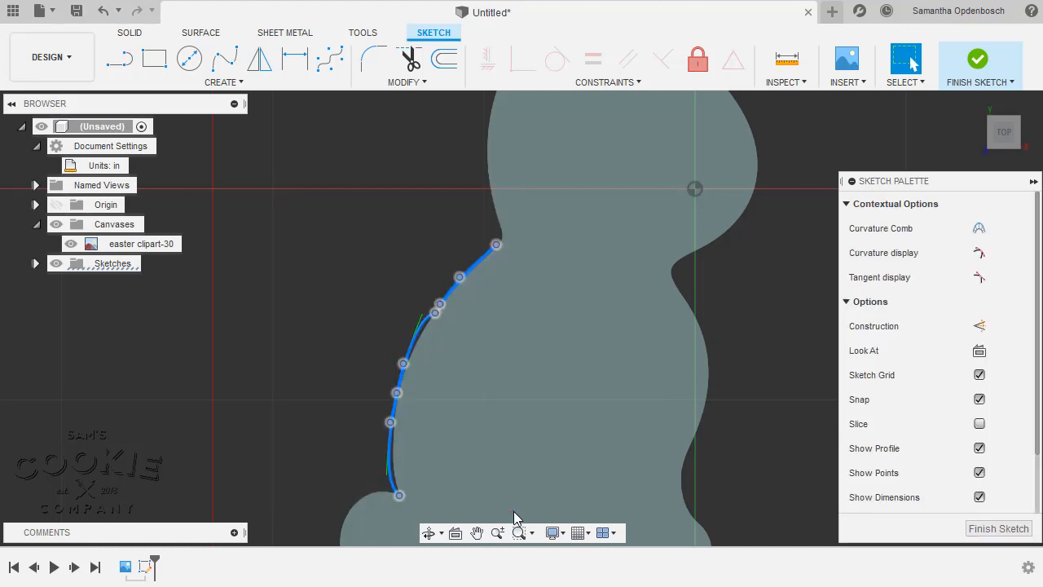
pyautogui.press('Delete')
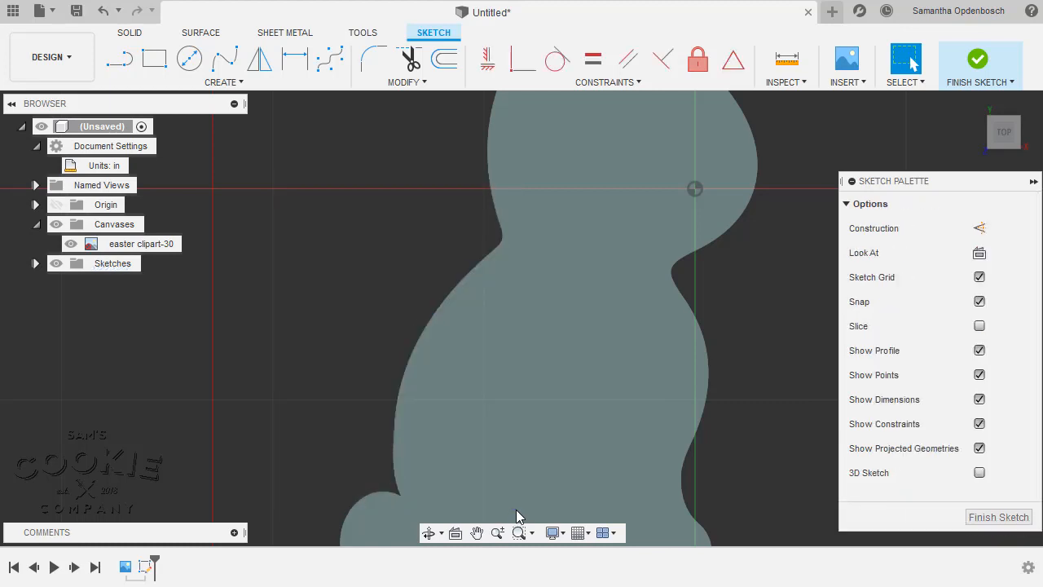
# Begin a control point spline at the notch between the rabbit's base and front foot, tracing around the foot to where it meets the body
pyautogui.scroll(-6, 450, 315)
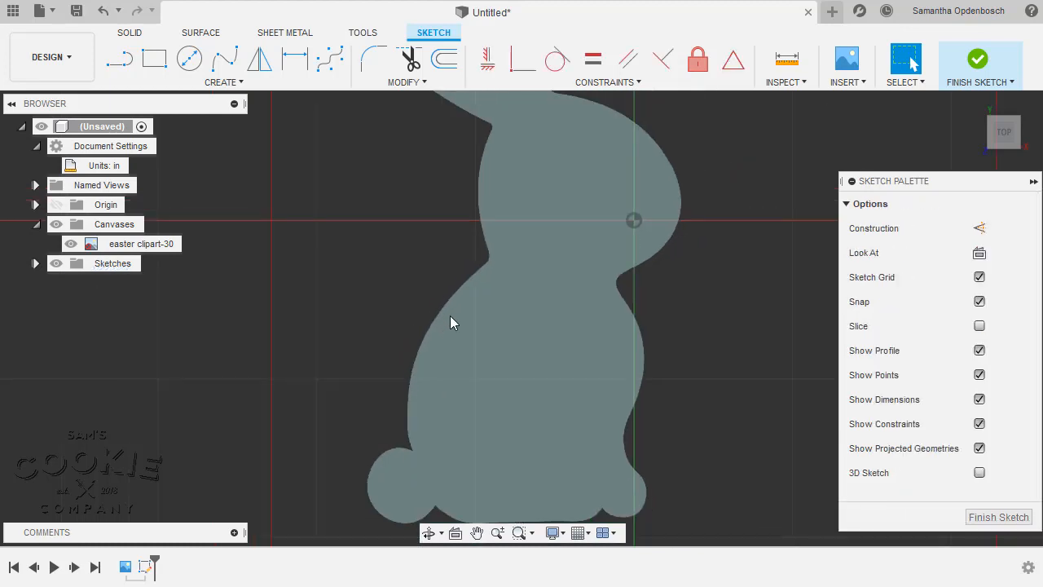
pyautogui.moveTo(513, 304); pyautogui.dragTo(457, 346, button='middle')
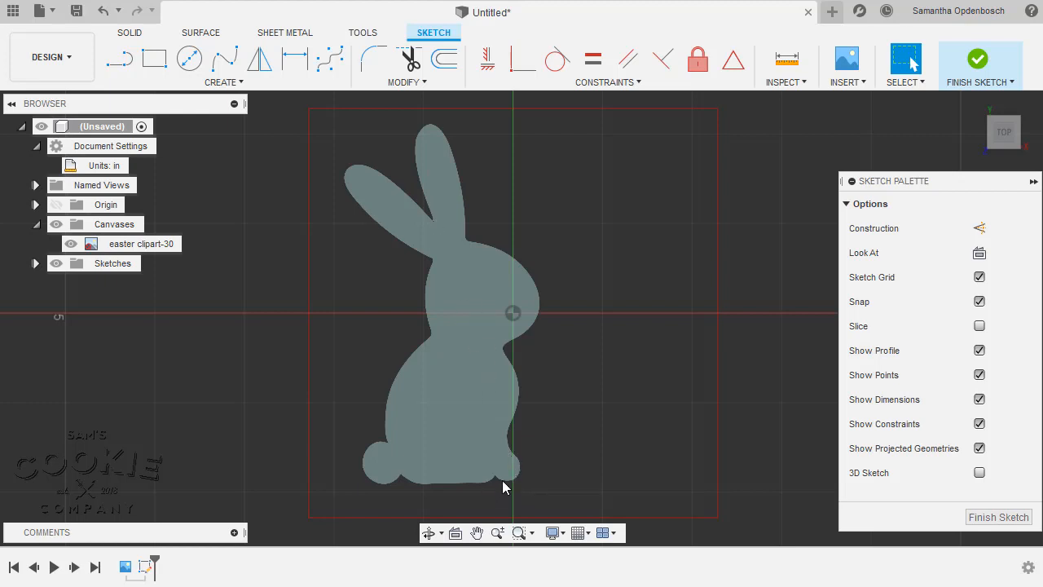
pyautogui.scroll(10, 502, 489)
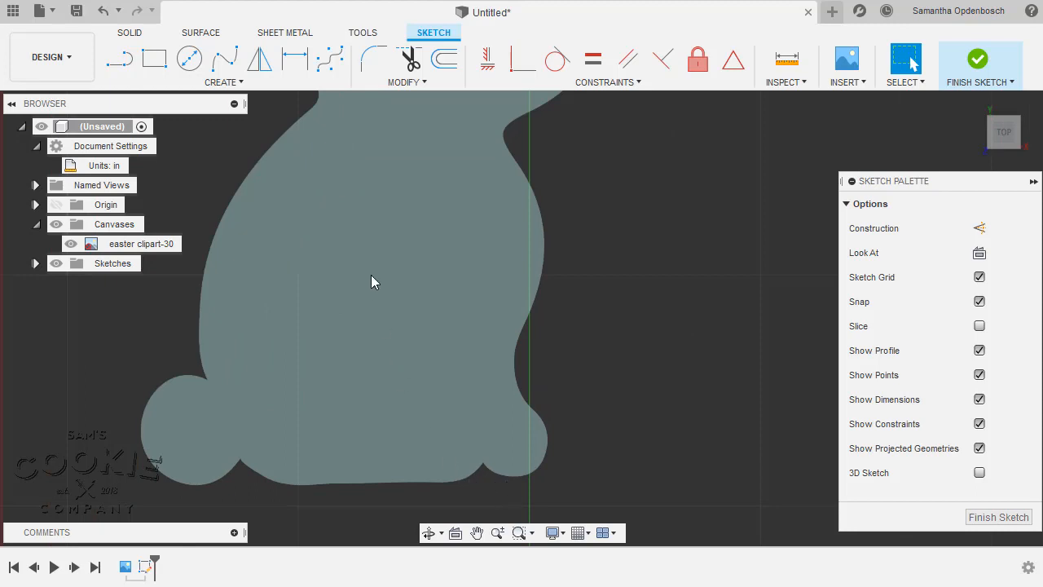
pyautogui.click(332, 64)
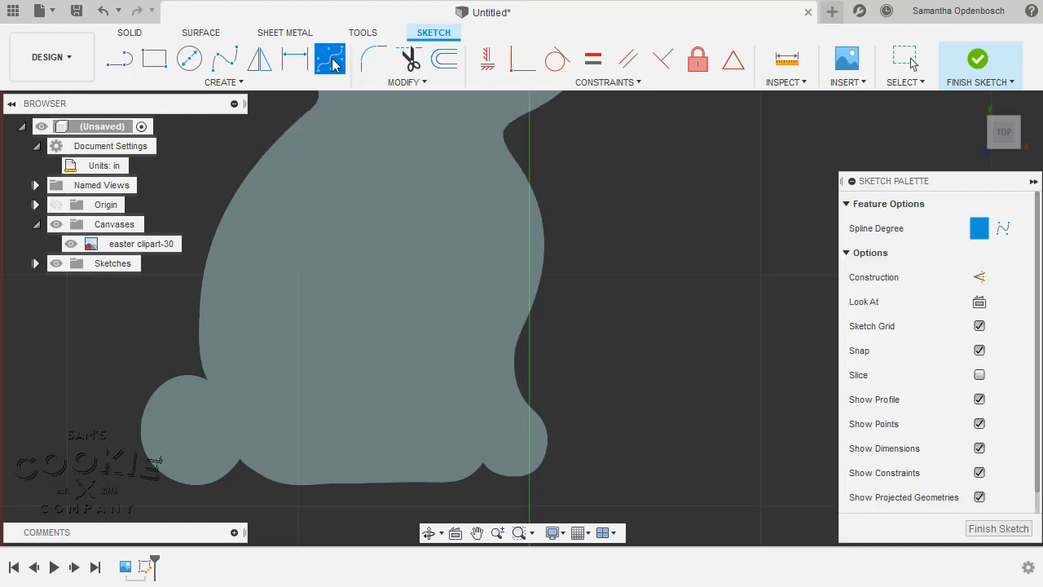
pyautogui.click(483, 466)
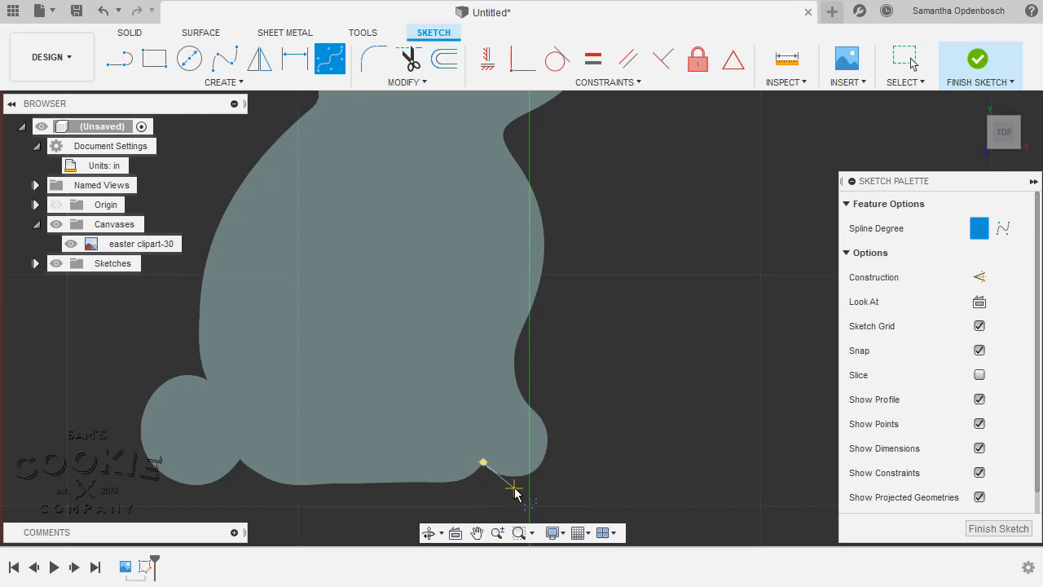
pyautogui.click(508, 492)
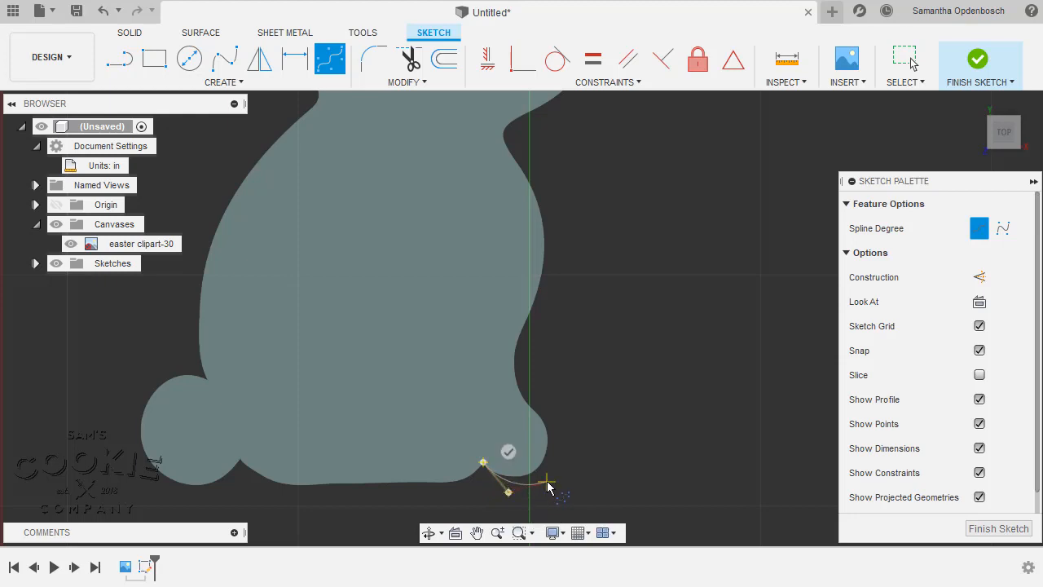
pyautogui.click(546, 481)
pyautogui.click(566, 447)
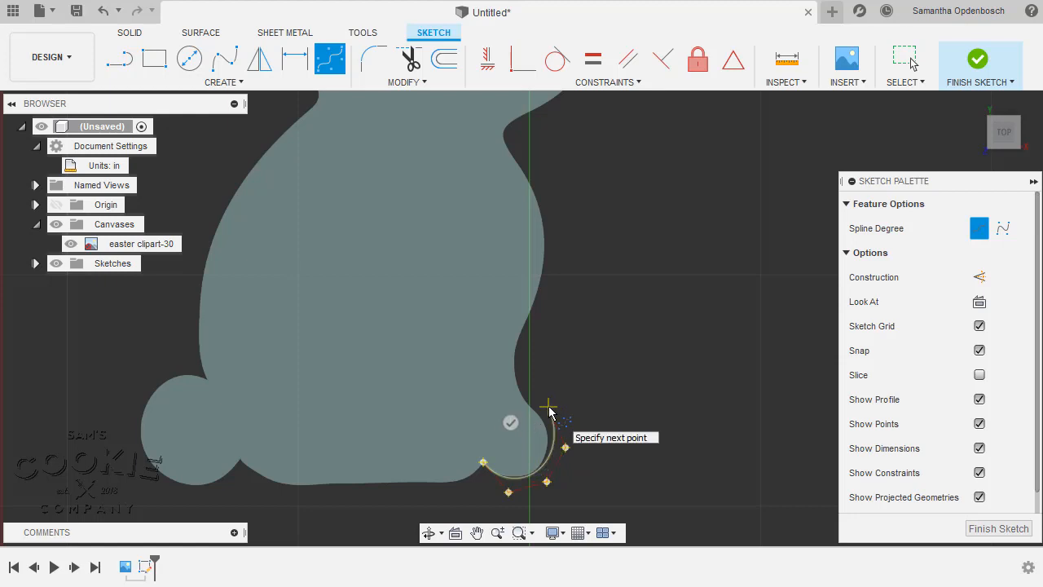
pyautogui.click(548, 406)
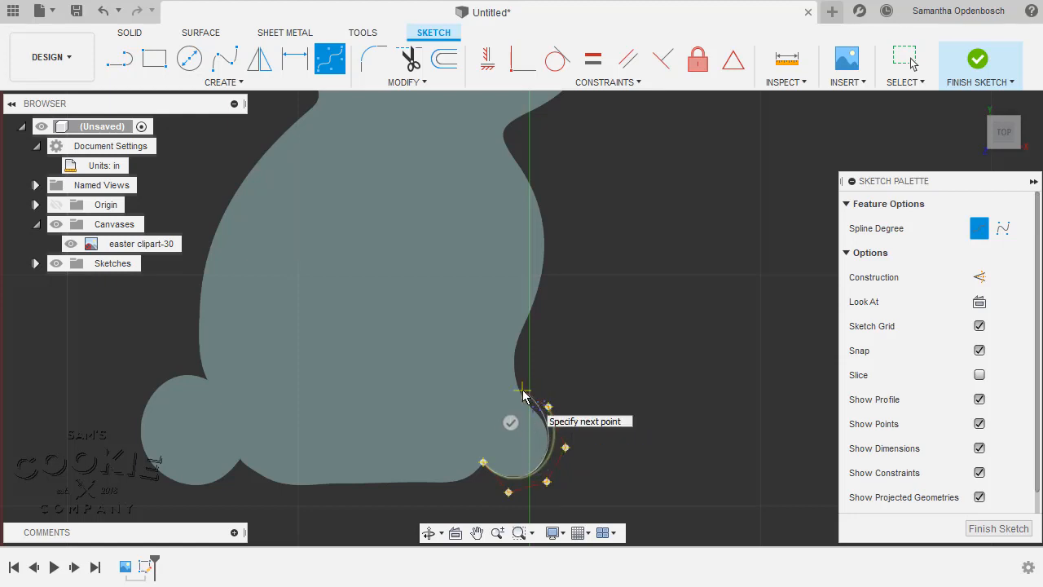
pyautogui.click(522, 390)
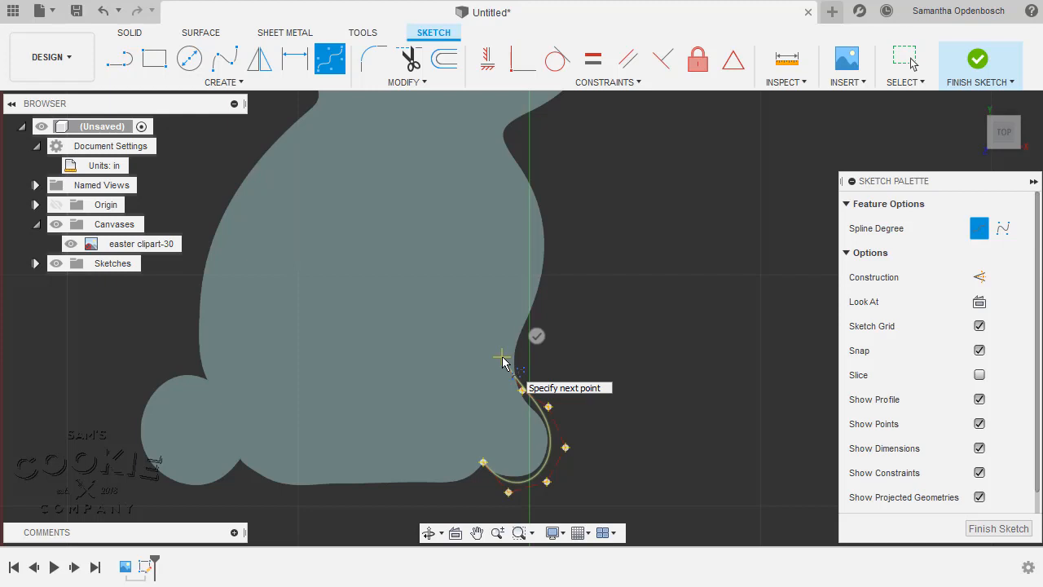
# Continue the control point spline through the hollow above the foot and up the rabbit's chest to the neck under the chin
pyautogui.click(502, 357)
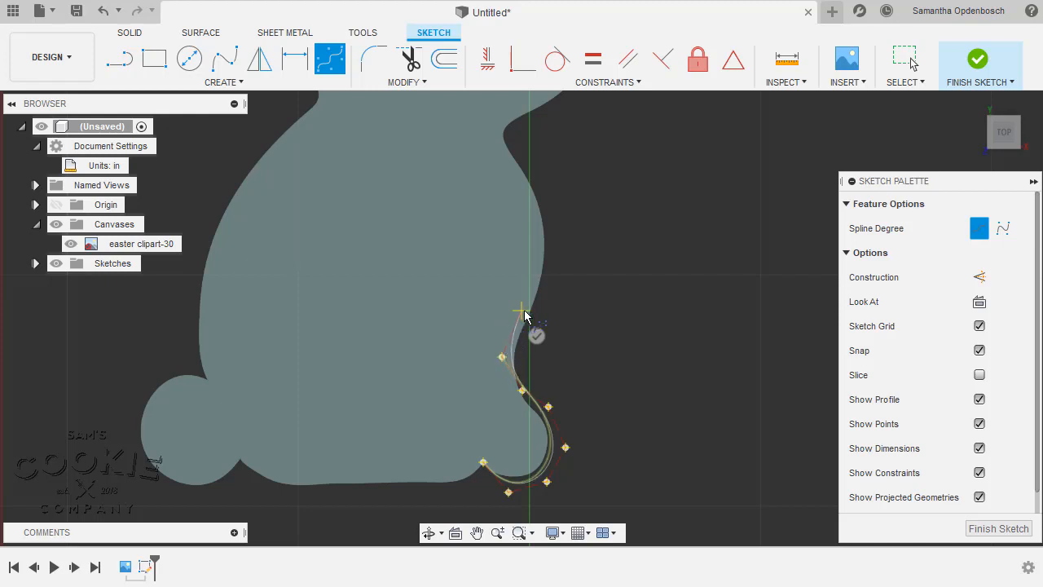
pyautogui.click(534, 315)
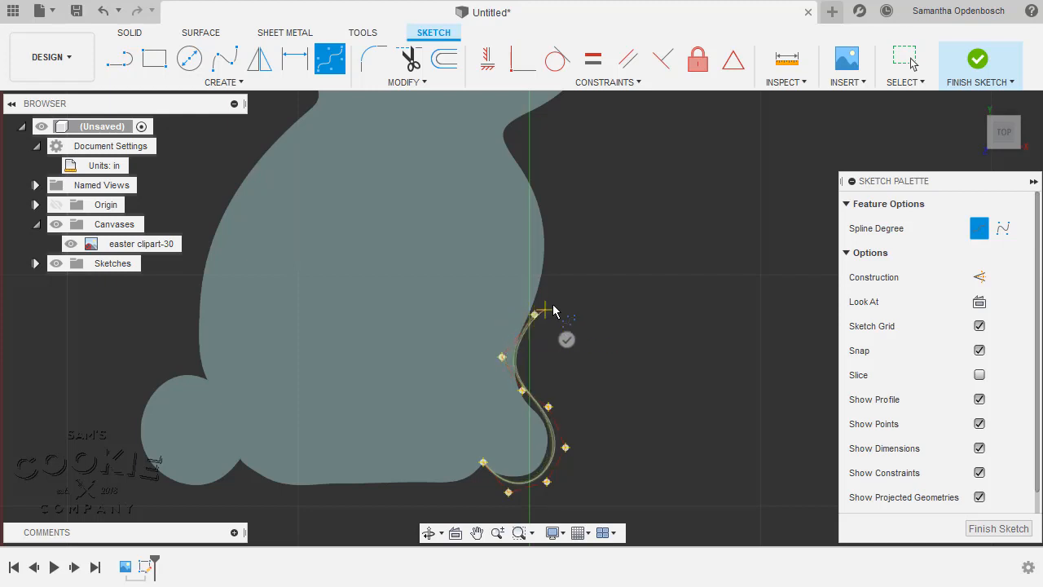
pyautogui.click(561, 237)
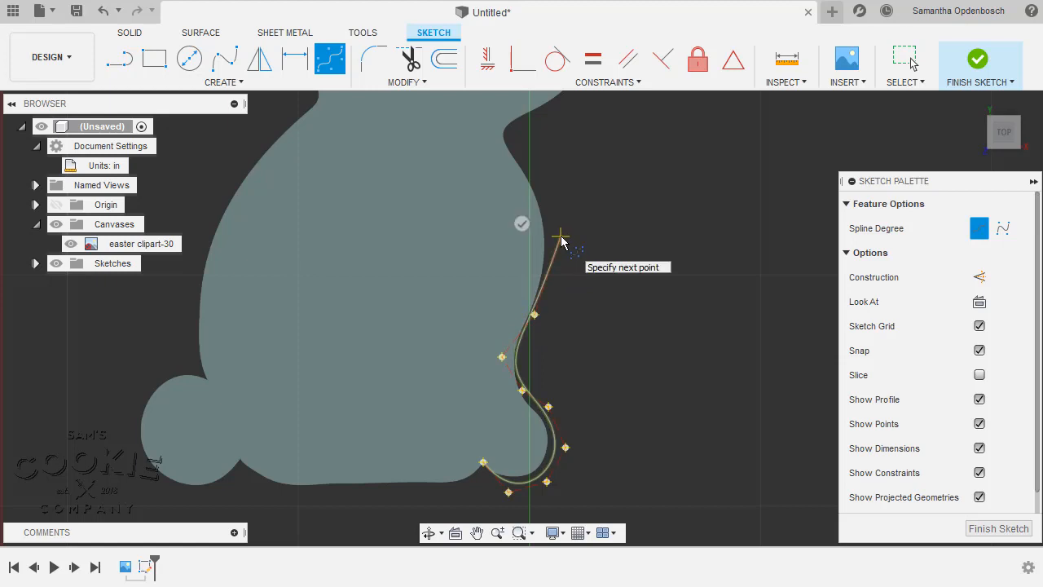
pyautogui.click(540, 176)
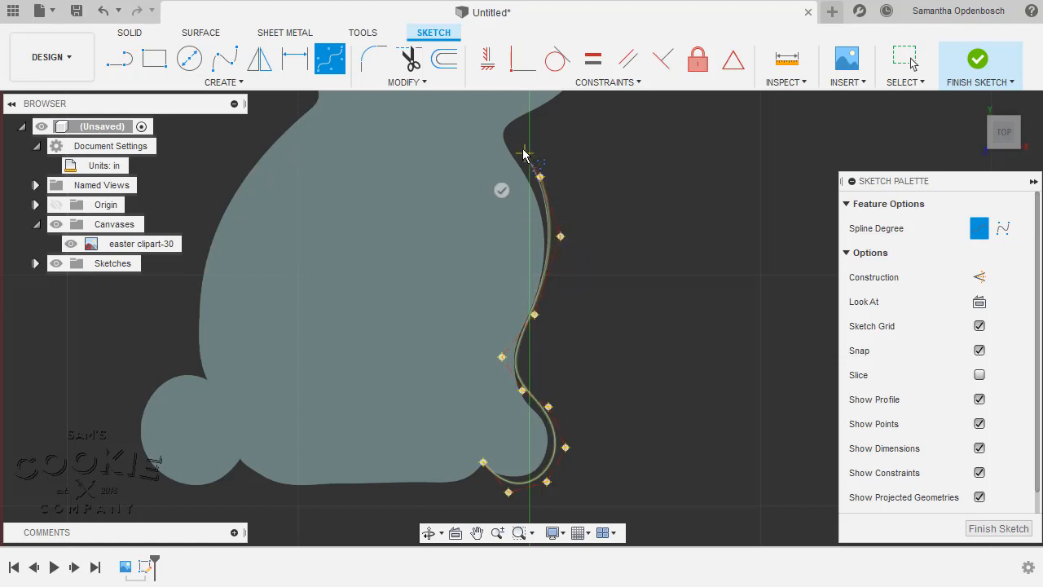
pyautogui.click(483, 130)
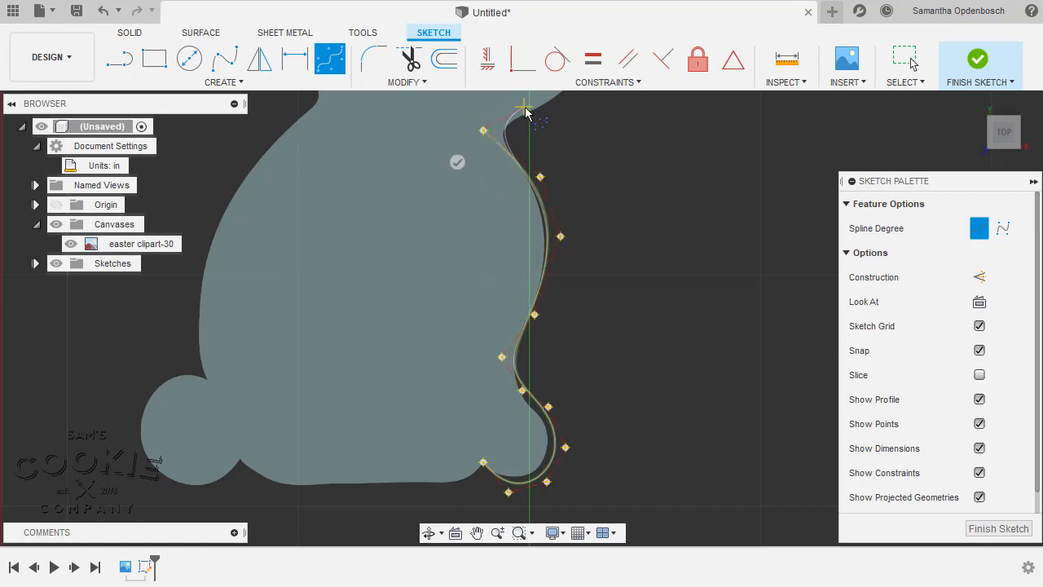
# Extend the control point spline from under the chin around the rabbit's face and over the forehead toward the ear
pyautogui.moveTo(527, 118); pyautogui.dragTo(469, 371, button='middle')
pyautogui.click(467, 362)
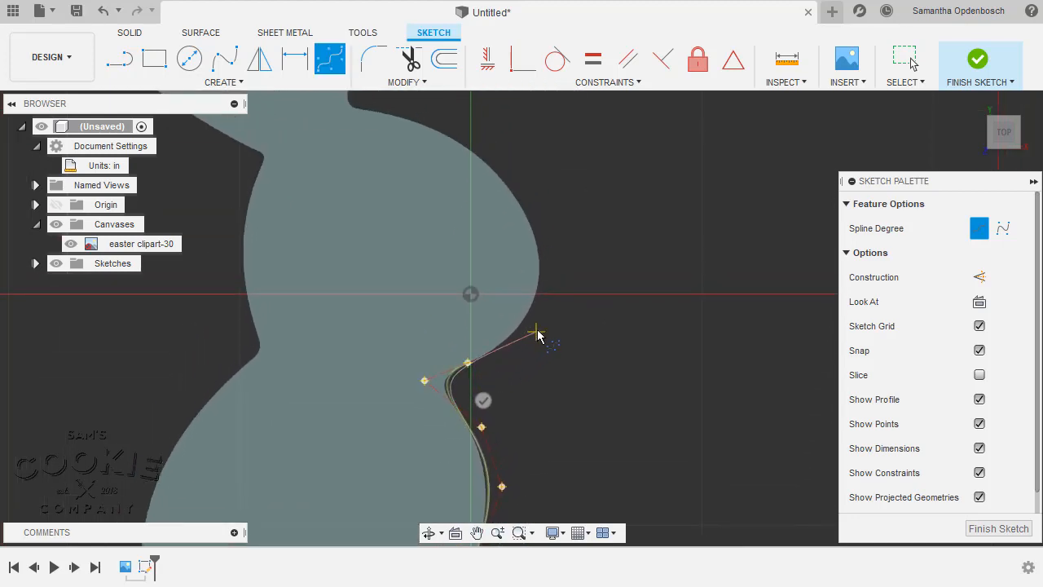
pyautogui.click(537, 329)
pyautogui.click(566, 252)
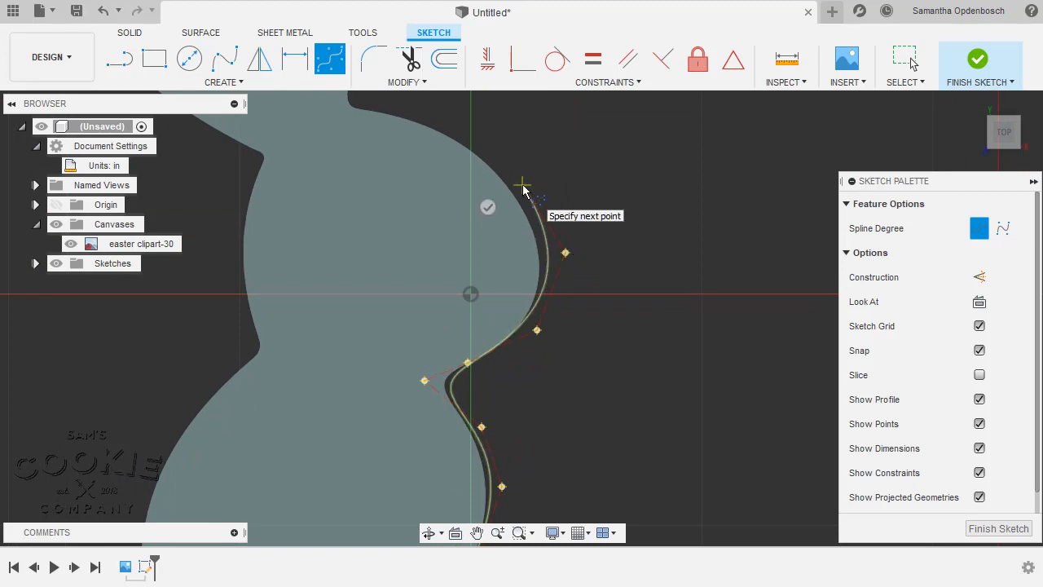
pyautogui.click(522, 185)
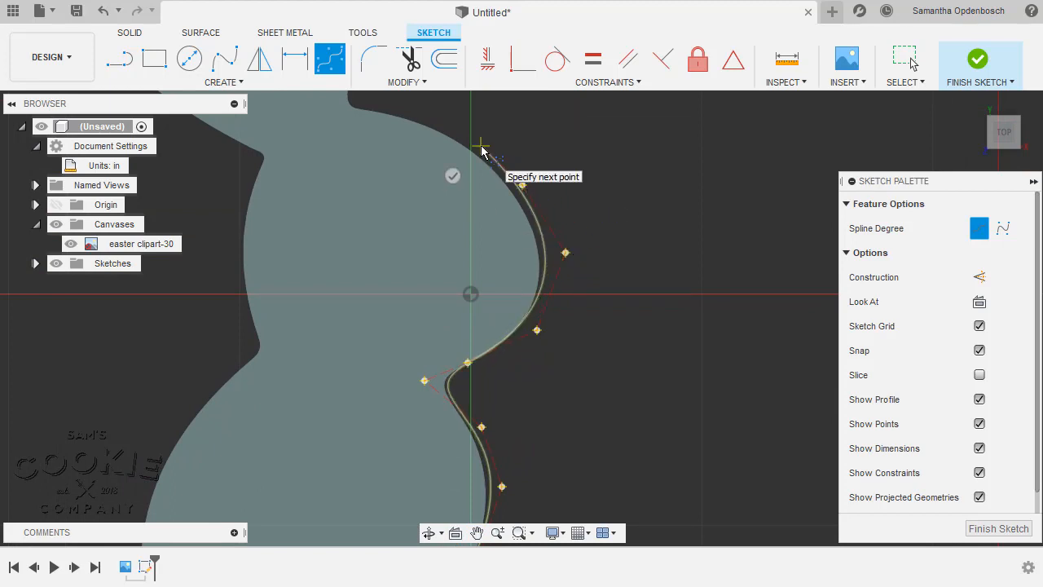
pyautogui.click(481, 147)
pyautogui.click(406, 110)
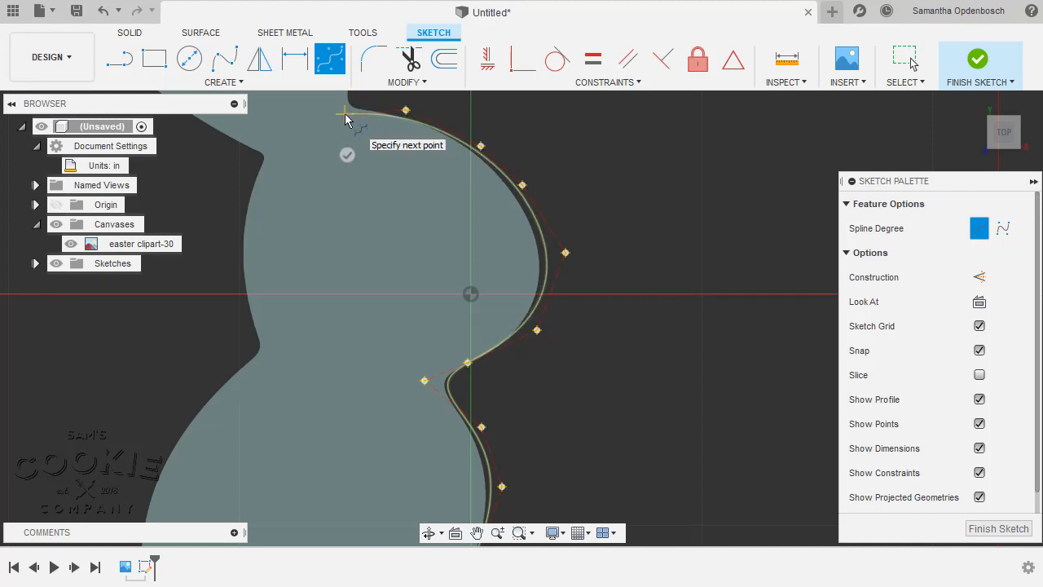
# Continue the control point spline around the corner between the forehead and front ear, then up the ear's outer edge toward its tip
pyautogui.moveTo(344, 114)
pyautogui.mouseDown(button='middle')
pyautogui.moveTo(345, 368)
pyautogui.moveTo(358, 411)
pyautogui.mouseUp(button='middle')
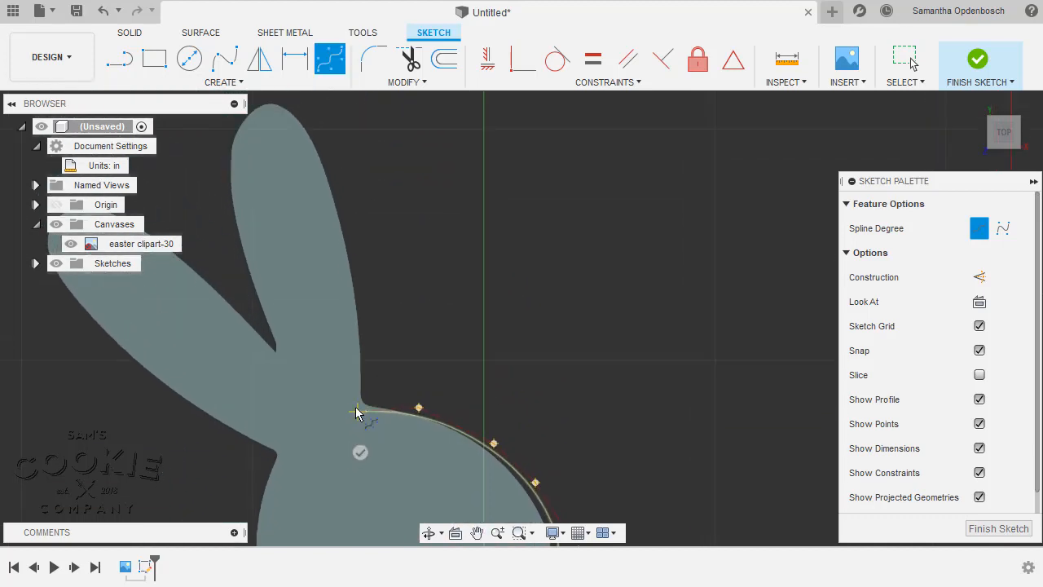
pyautogui.click(358, 391)
pyautogui.click(361, 255)
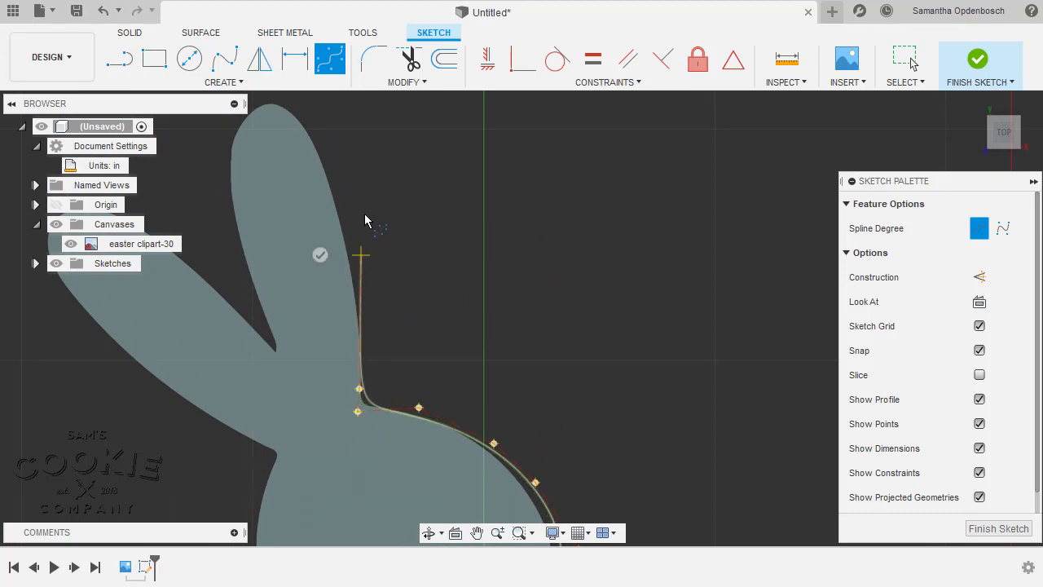
pyautogui.click(325, 161)
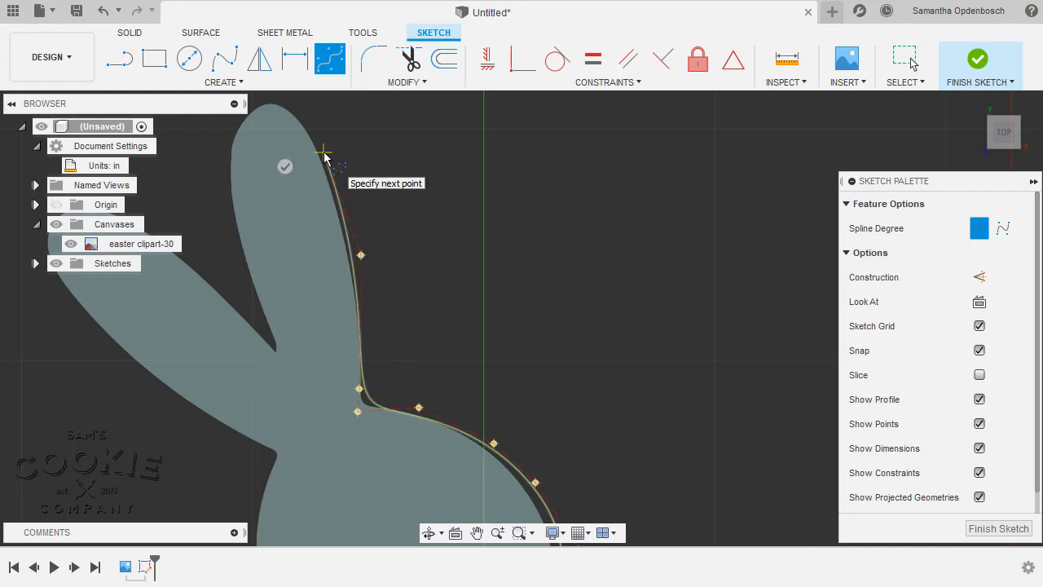
# Trace the spline around the front ear's tip and down its inner edge, ending it at the notch between the ears
pyautogui.moveTo(325, 161); pyautogui.dragTo(448, 387, button='middle')
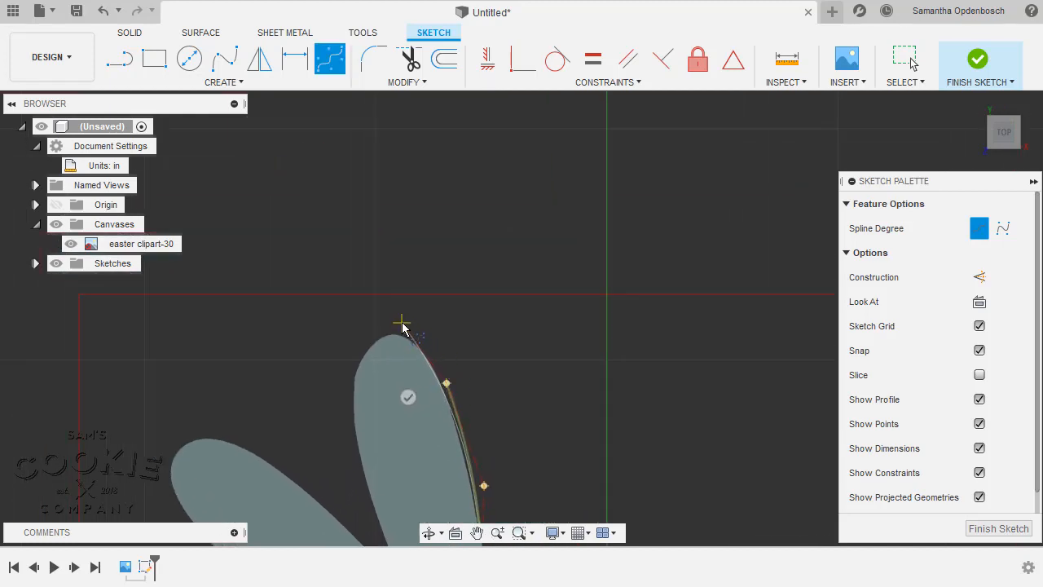
pyautogui.click(401, 322)
pyautogui.click(365, 333)
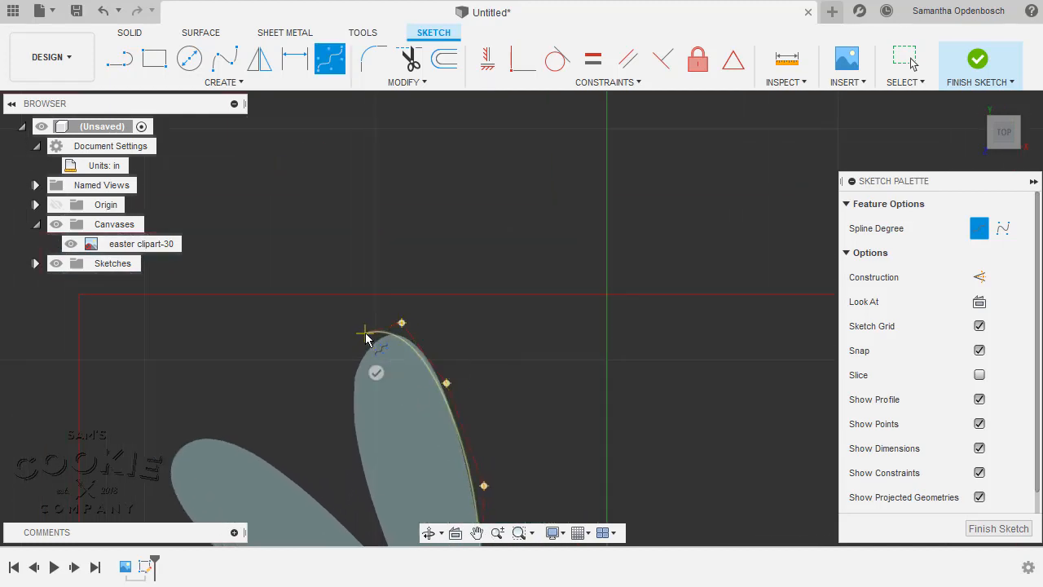
pyautogui.click(350, 371)
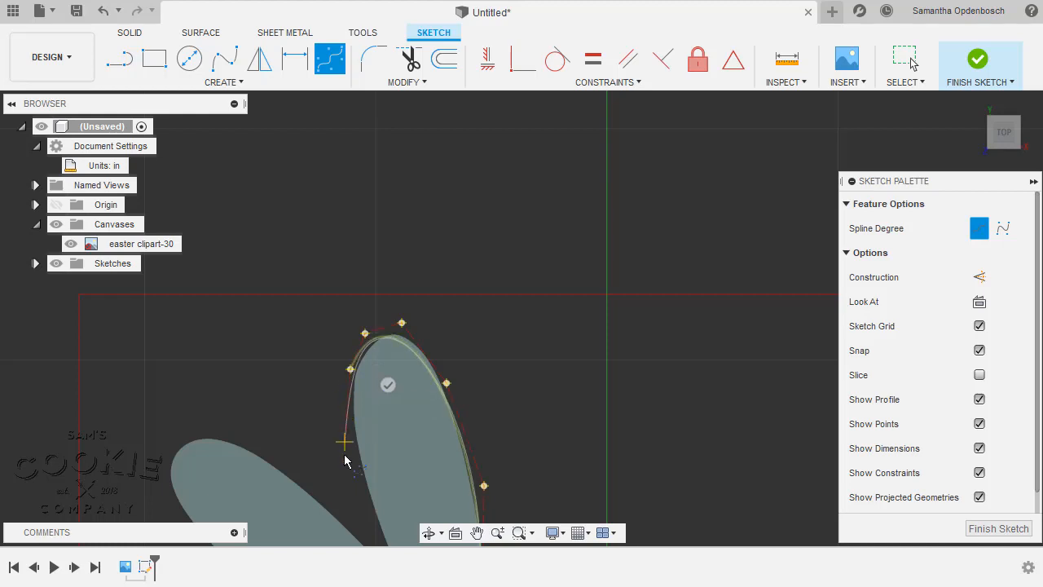
pyautogui.click(357, 482)
pyautogui.moveTo(358, 487); pyautogui.dragTo(352, 294, button='middle')
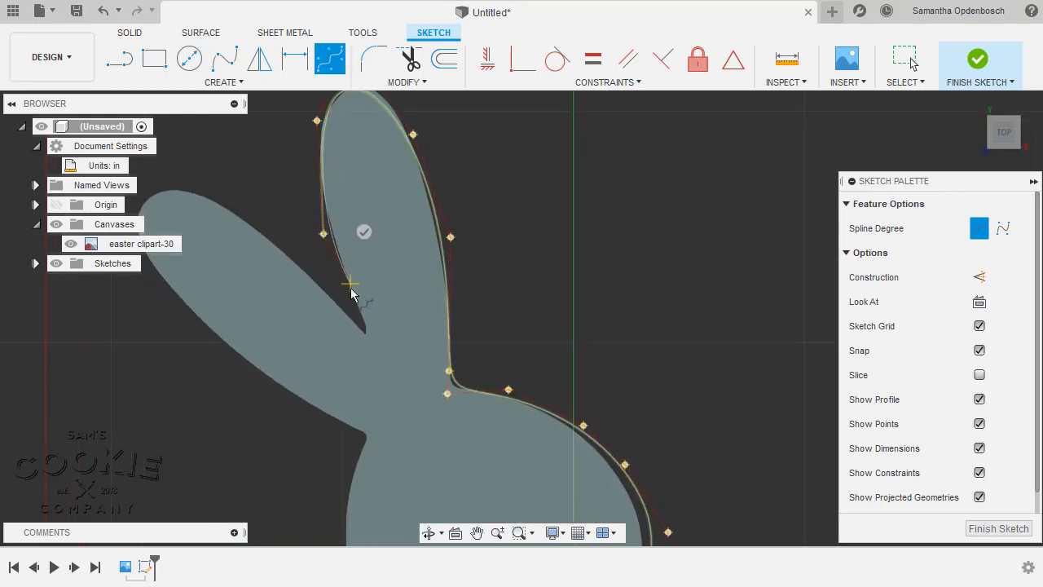
pyautogui.click(365, 332)
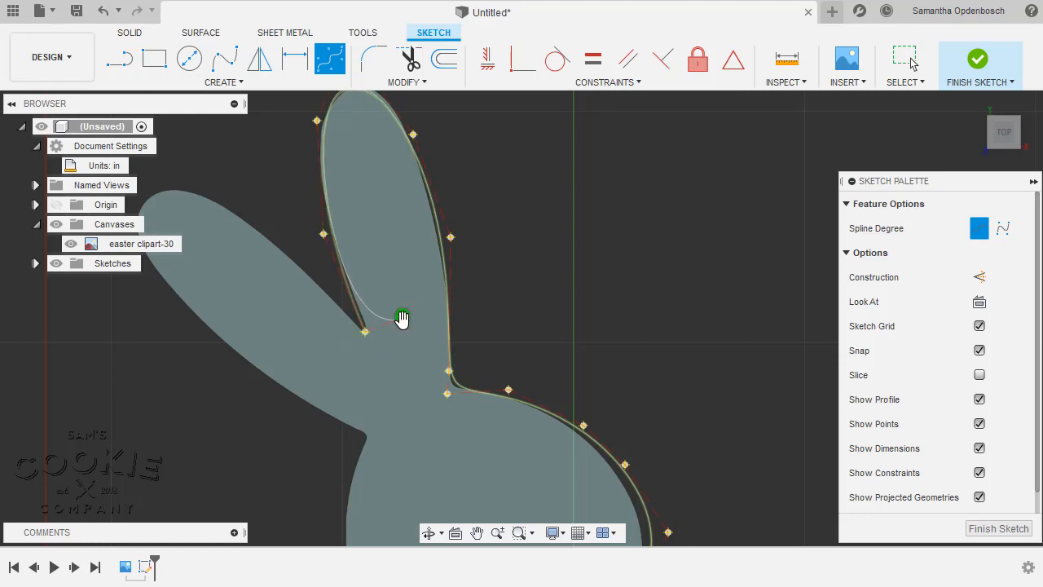
pyautogui.click(402, 317)
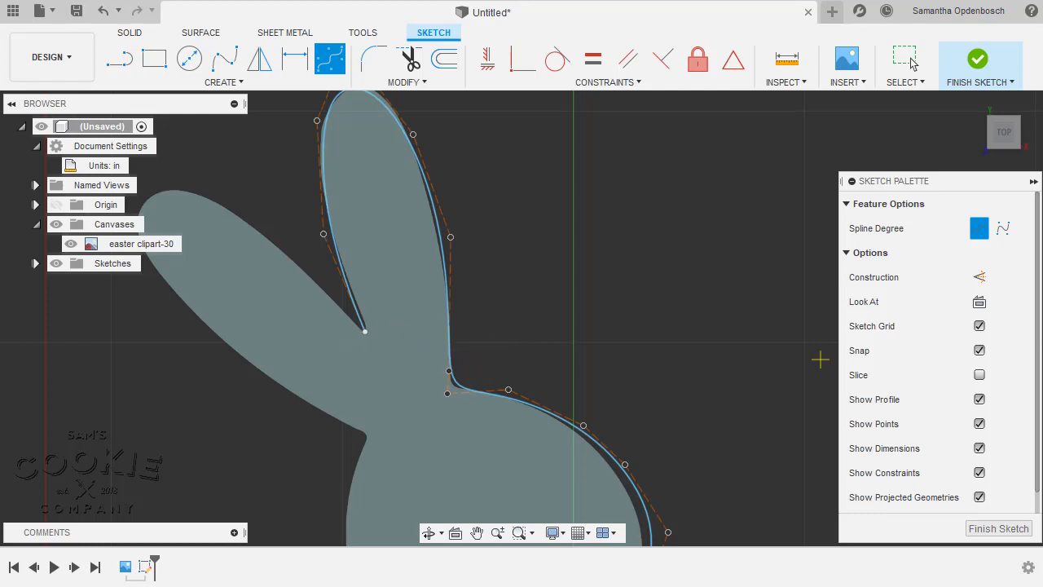
# Start a second control point spline at the notch between the ears and trace the back ear's upper edge toward its tip
pyautogui.moveTo(332, 332); pyautogui.dragTo(332, 326, button='middle')
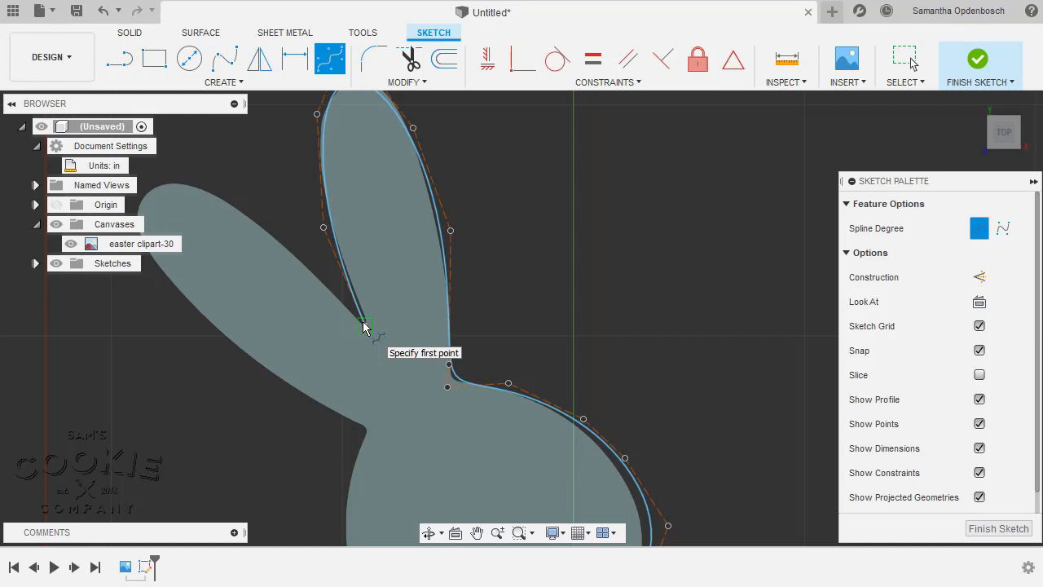
pyautogui.click(364, 325)
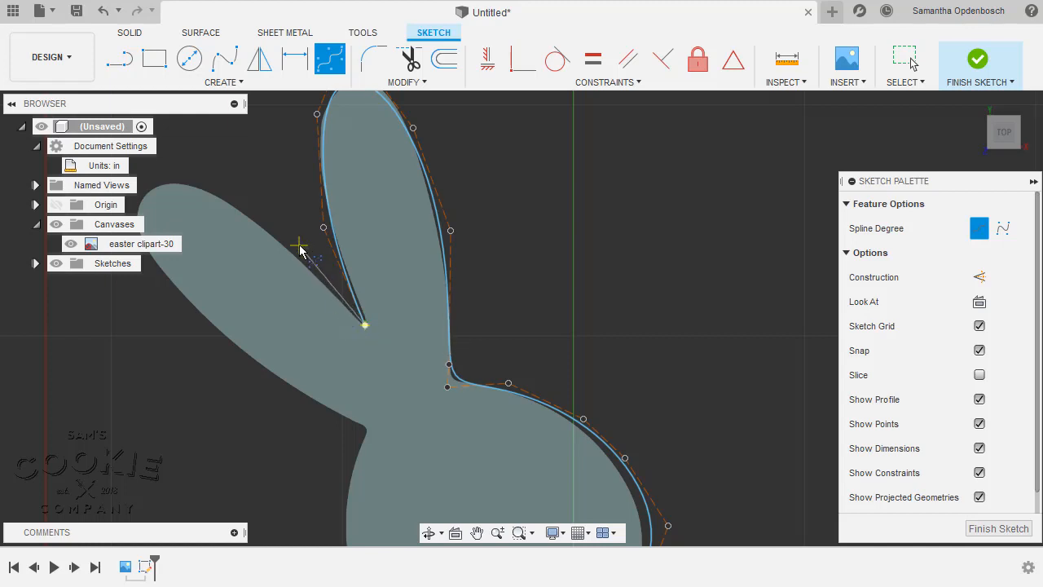
pyautogui.click(299, 246)
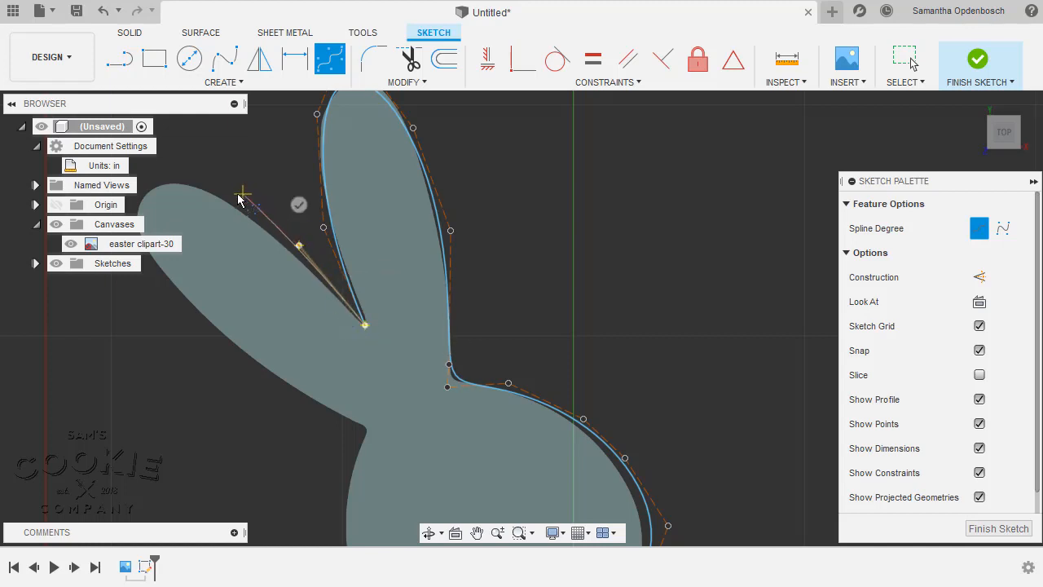
pyautogui.click(235, 194)
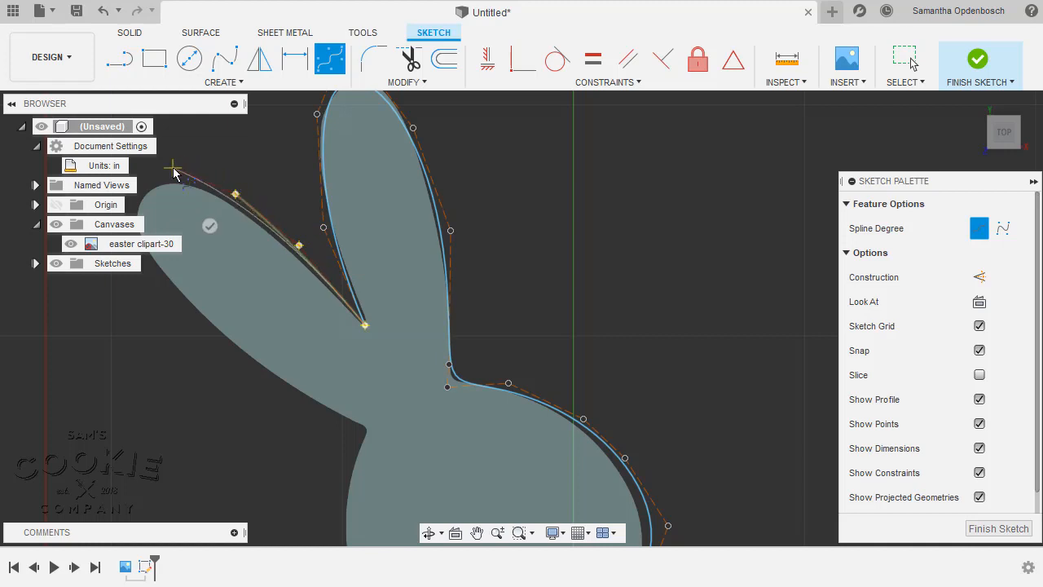
pyautogui.moveTo(174, 169)
pyautogui.mouseDown(button='middle')
pyautogui.moveTo(372, 190)
pyautogui.moveTo(392, 183)
pyautogui.mouseUp(button='middle')
pyautogui.click(392, 183)
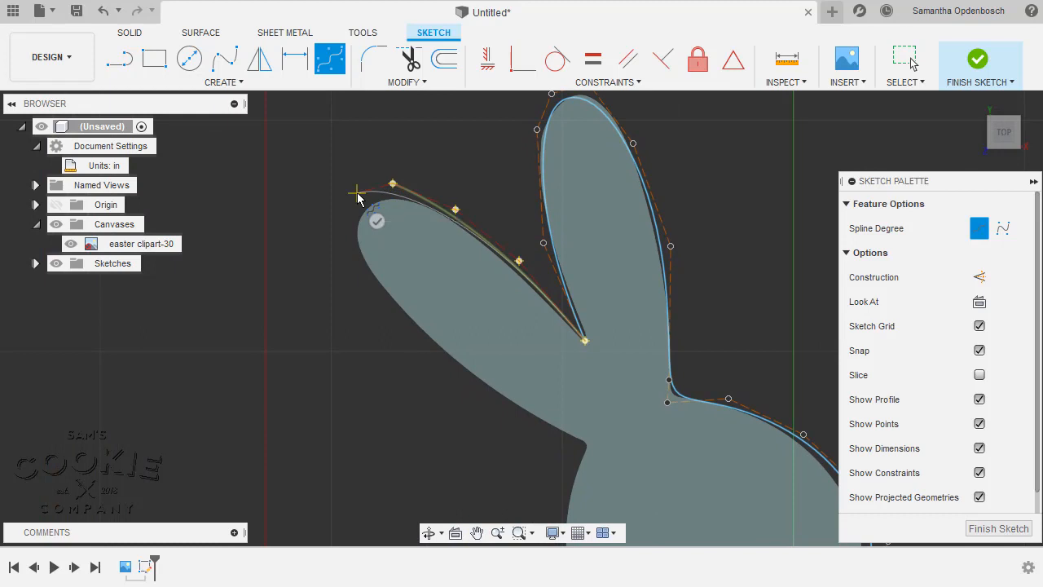
# Extend the second spline around the back ear's tip and down its lower edge to just before the head
pyautogui.click(356, 193)
pyautogui.click(344, 219)
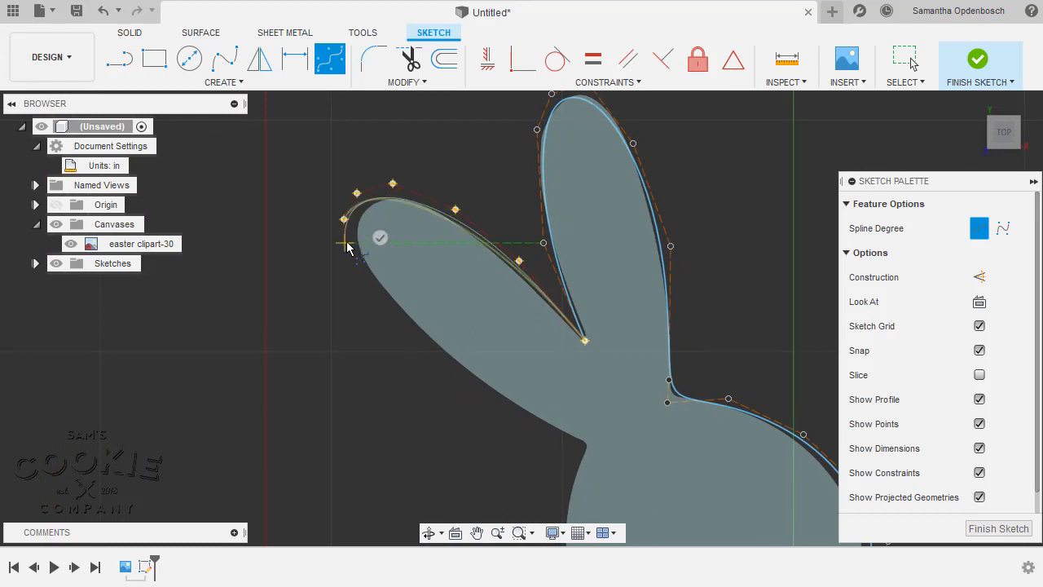
pyautogui.click(351, 250)
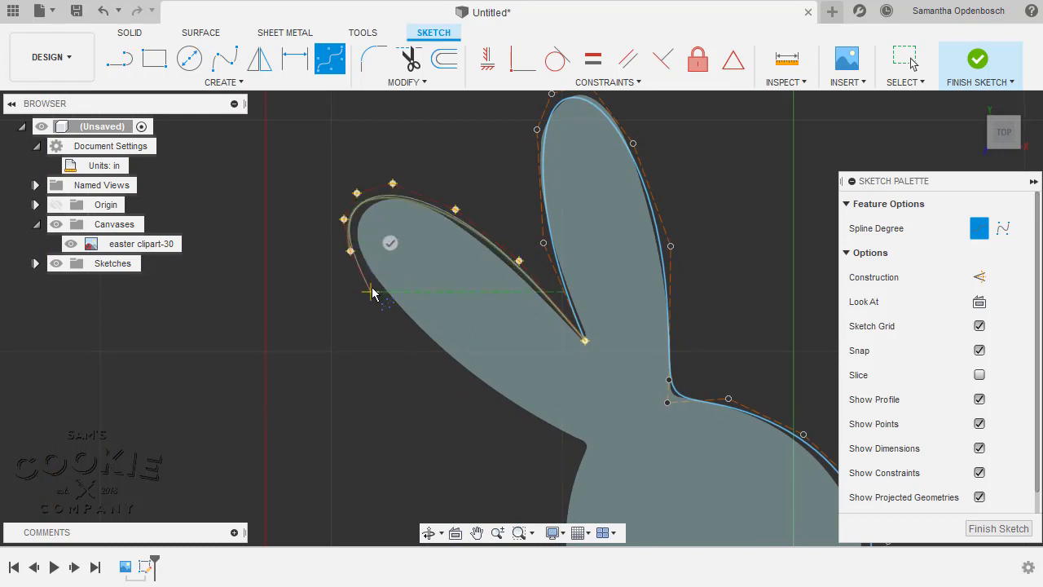
pyautogui.click(380, 291)
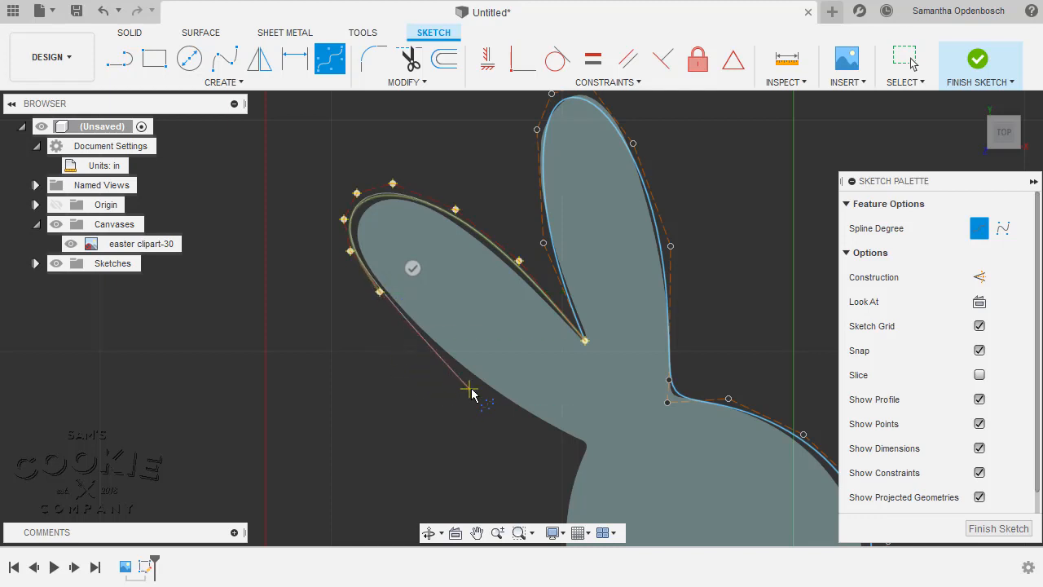
pyautogui.click(474, 381)
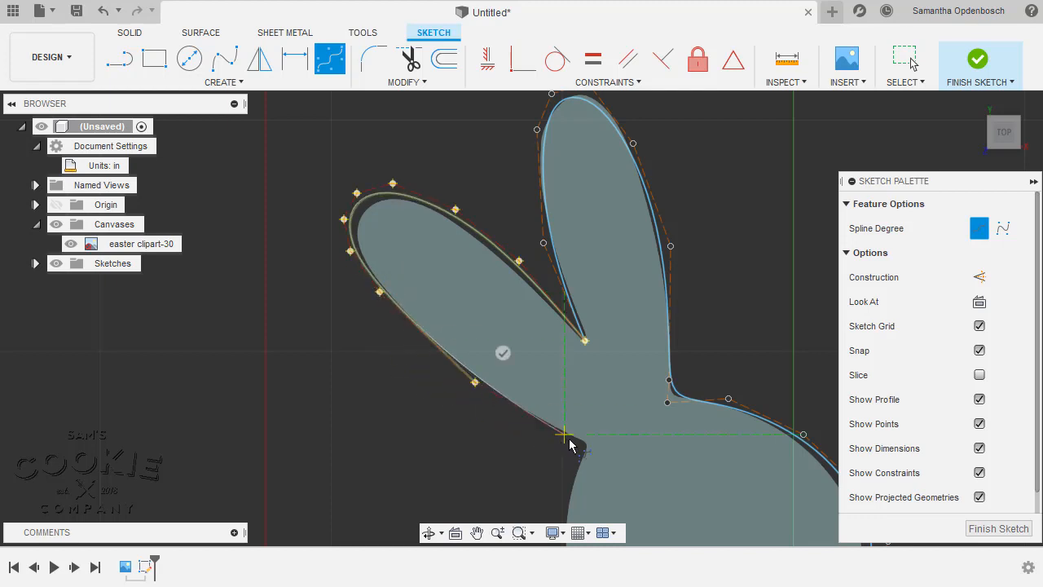
pyautogui.click(564, 433)
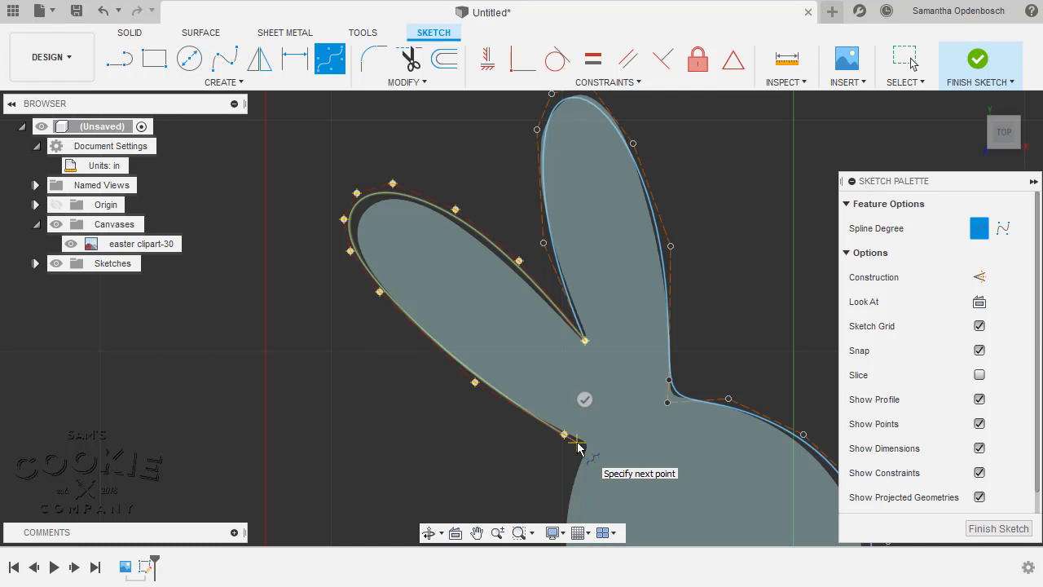
# Place closely spaced control points to carry the spline around the tight corner where the back ear meets the head
pyautogui.scroll(5, 577, 446)
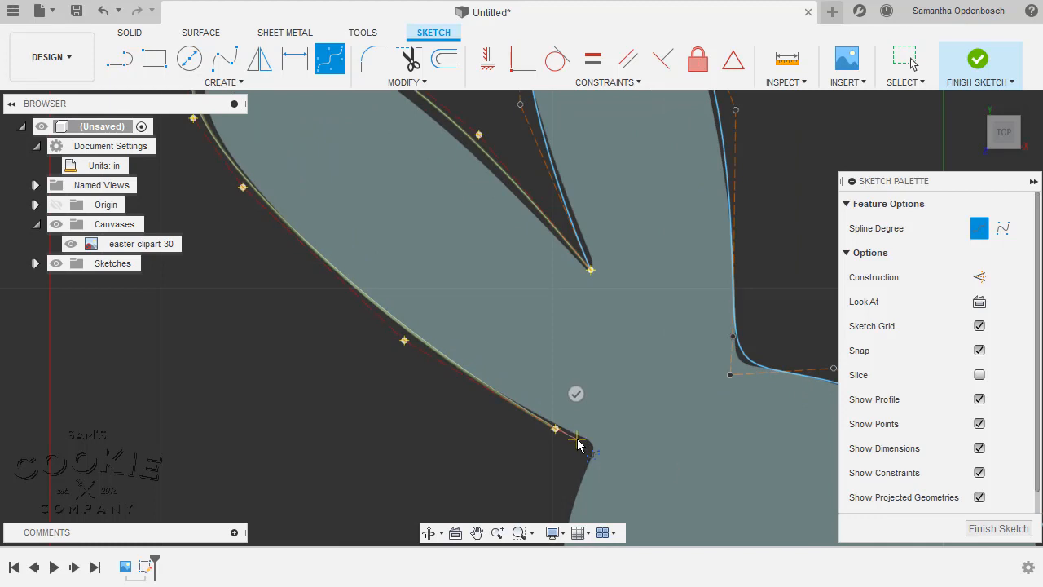
pyautogui.click(577, 440)
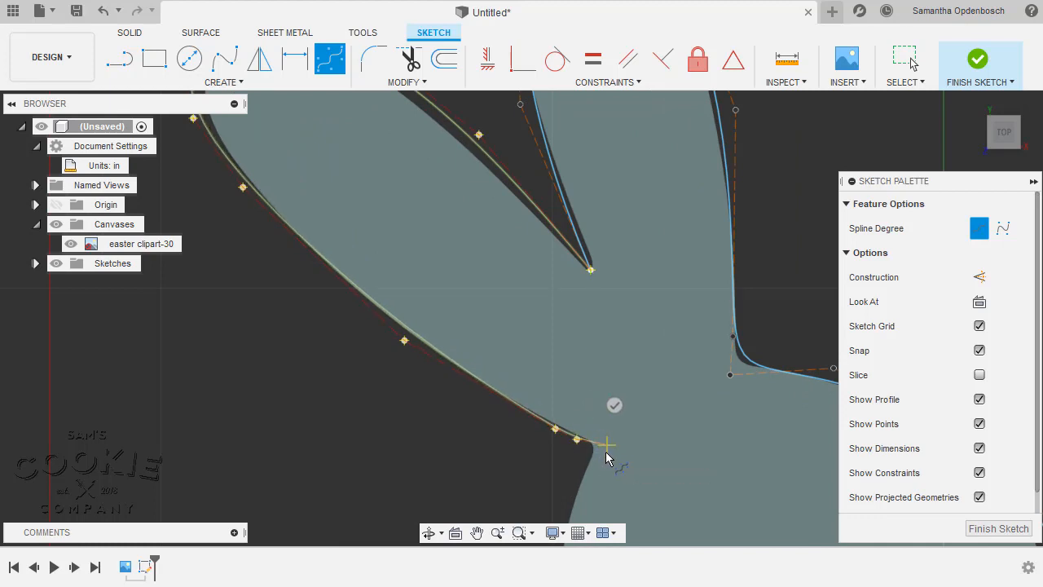
pyautogui.click(607, 445)
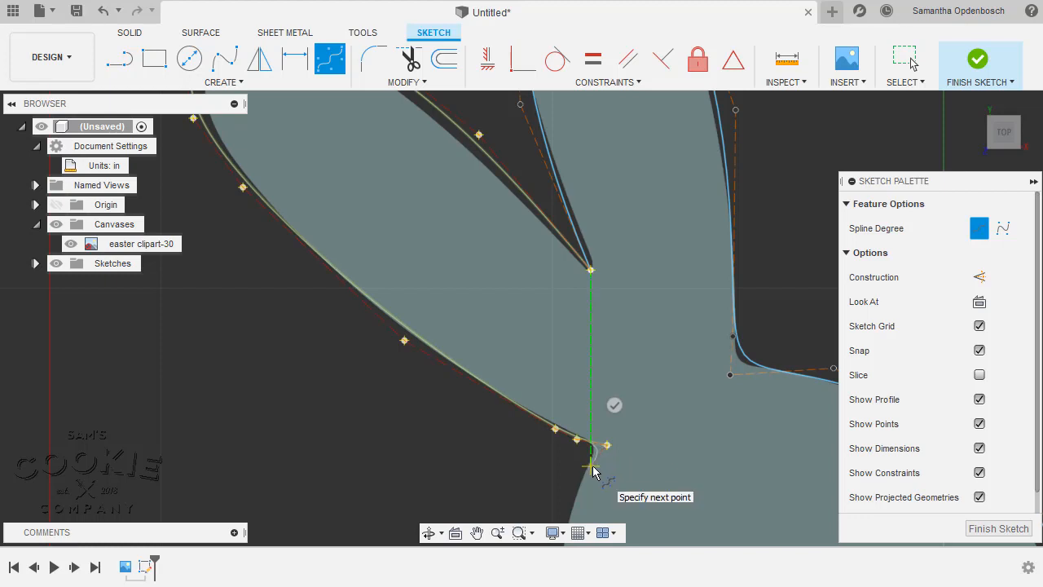
pyautogui.moveTo(593, 471); pyautogui.dragTo(507, 316, button='middle')
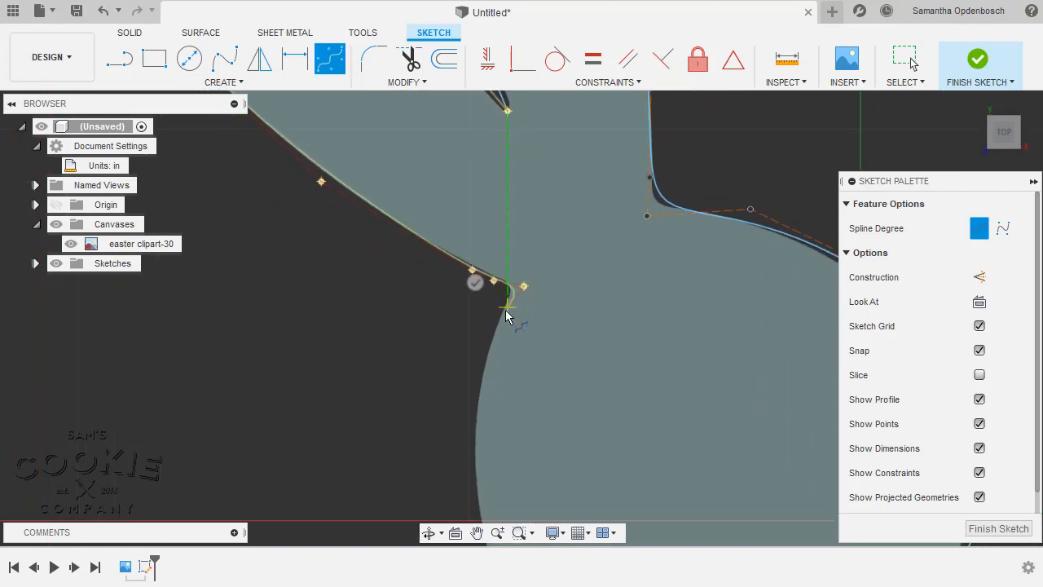
pyautogui.click(506, 307)
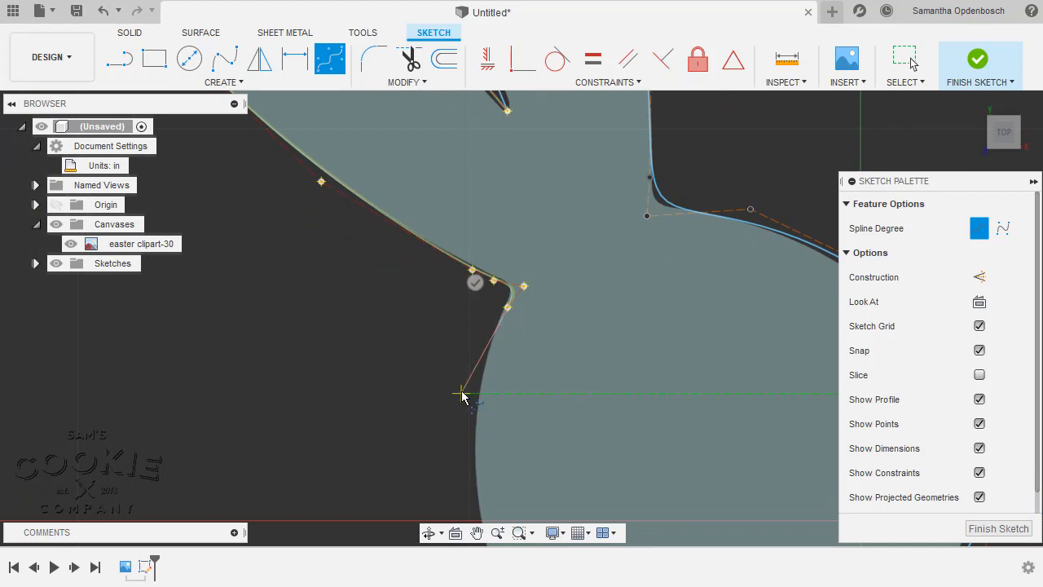
# Continue the control point spline down the back of the rabbit's head and around the notch at the nape of the neck
pyautogui.click(461, 393)
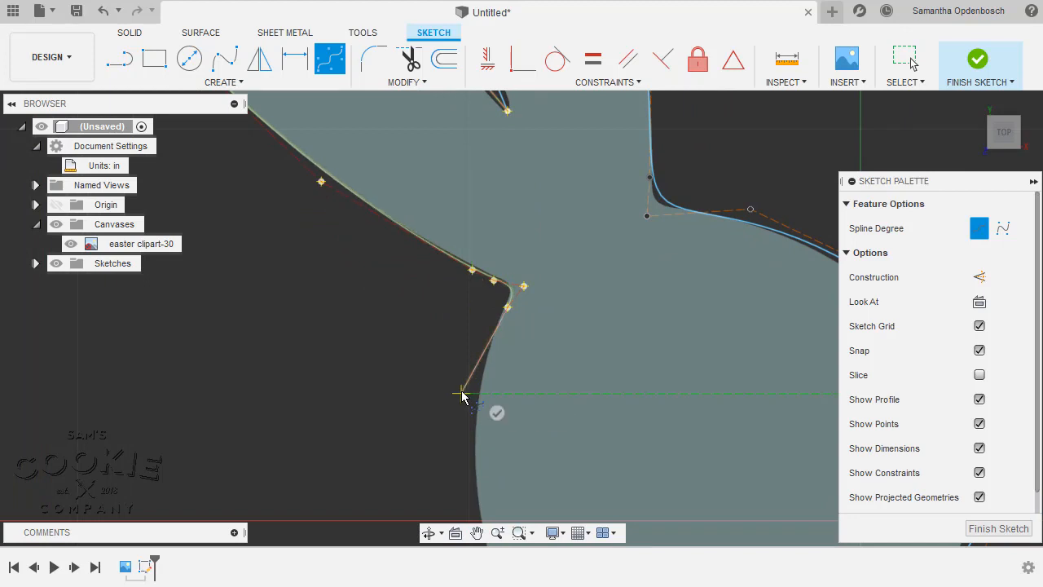
pyautogui.click(471, 489)
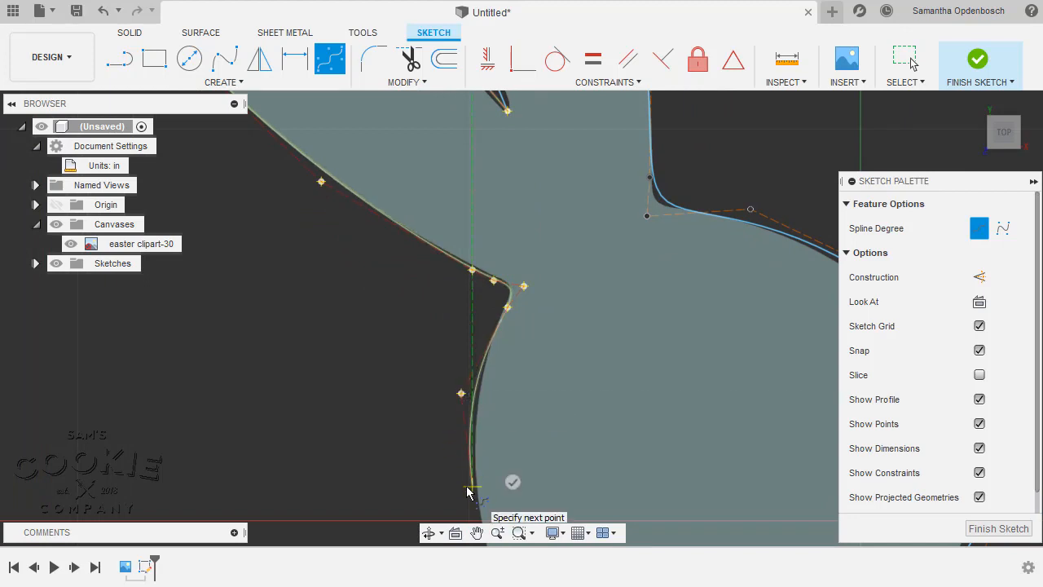
pyautogui.moveTo(468, 491); pyautogui.dragTo(379, 326, button='middle')
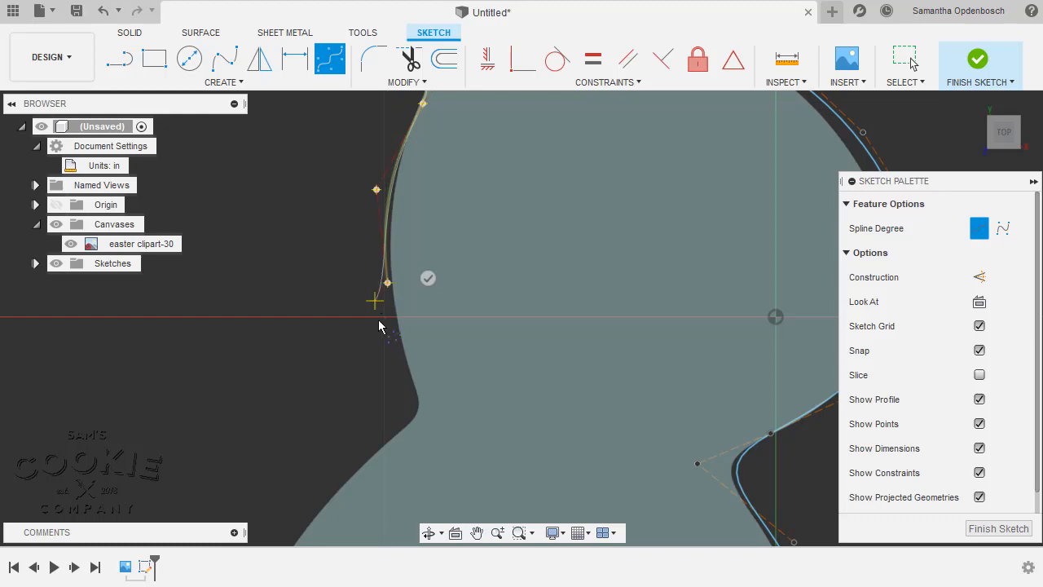
pyautogui.click(401, 364)
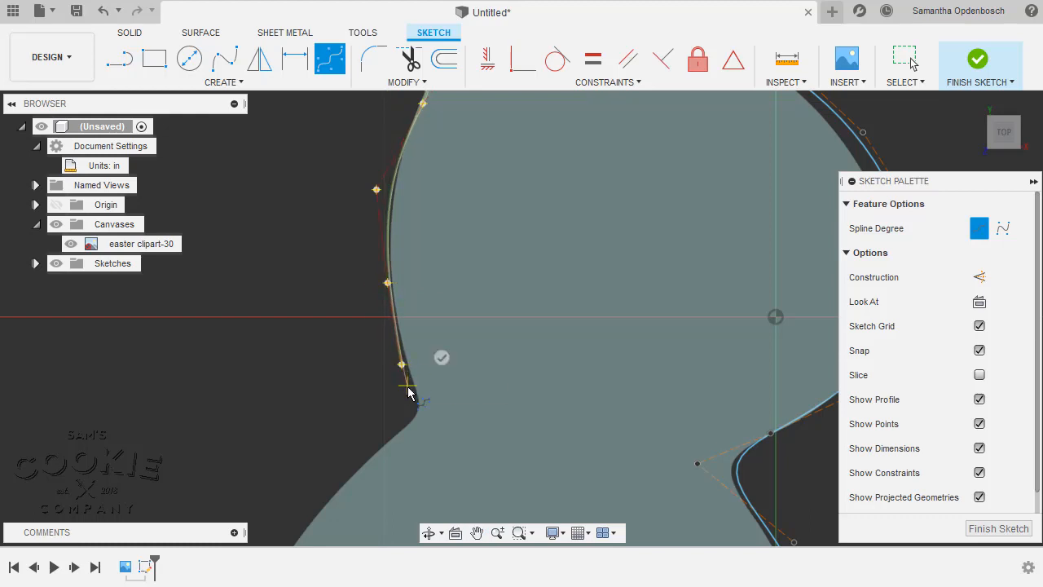
pyautogui.click(412, 392)
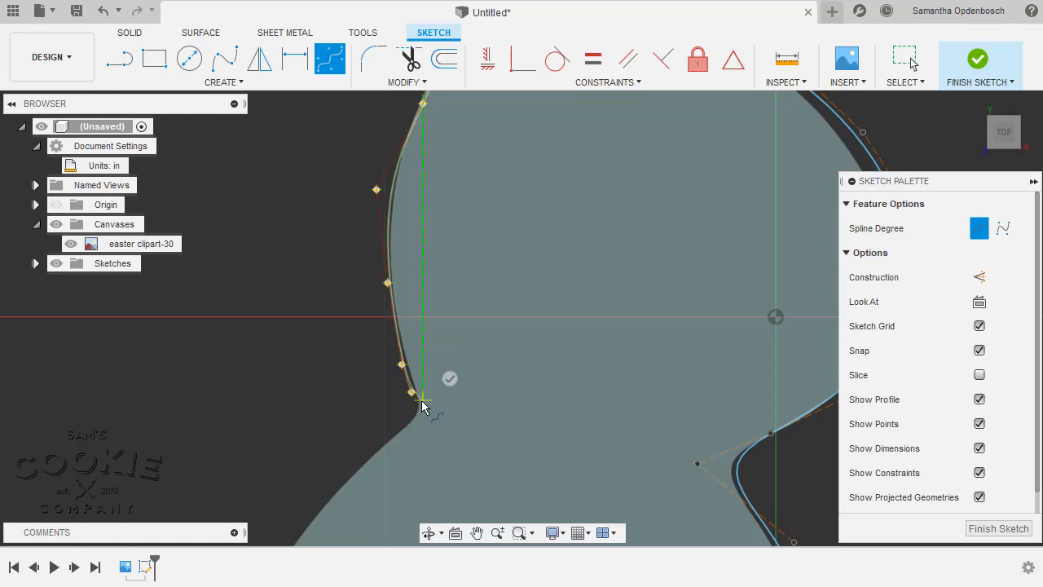
pyautogui.click(422, 412)
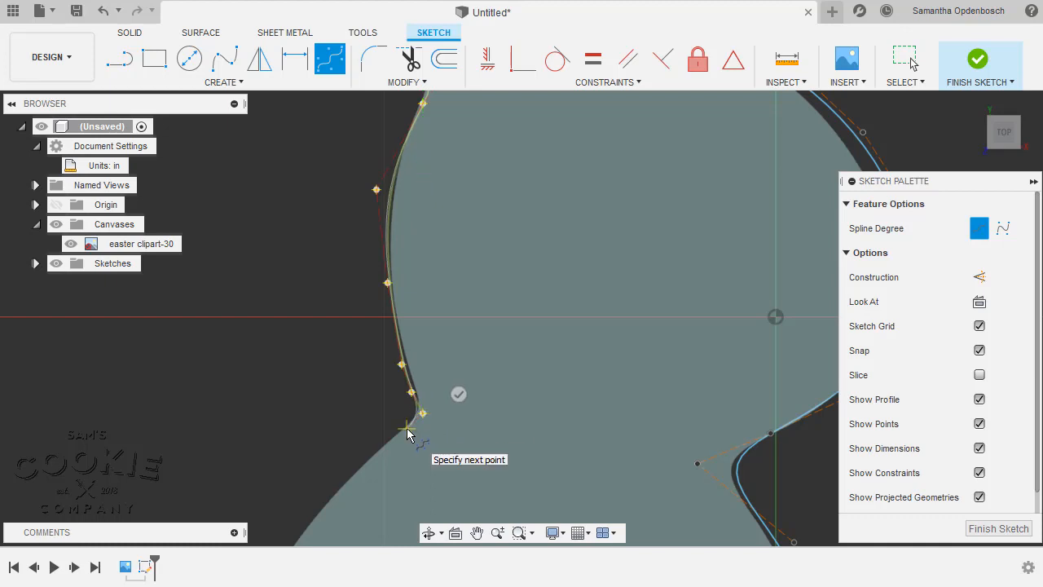
pyautogui.click(406, 428)
# Continue the control point spline from the nape down the rabbit's back and end it at the notch above the tail
pyautogui.moveTo(363, 441)
pyautogui.mouseDown(button='middle')
pyautogui.moveTo(440, 269)
pyautogui.moveTo(460, 250)
pyautogui.mouseUp(button='middle')
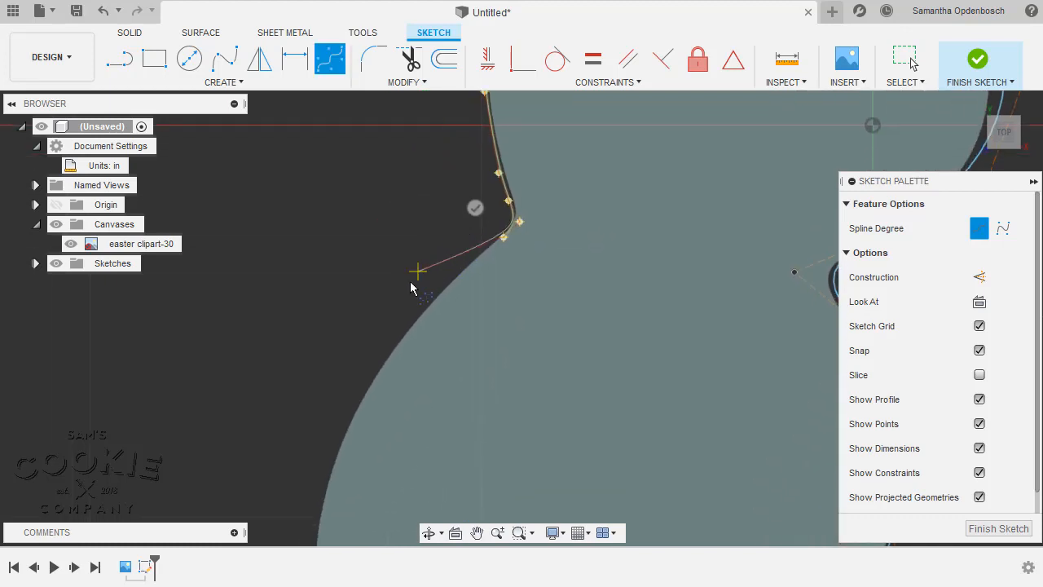
pyautogui.click(381, 348)
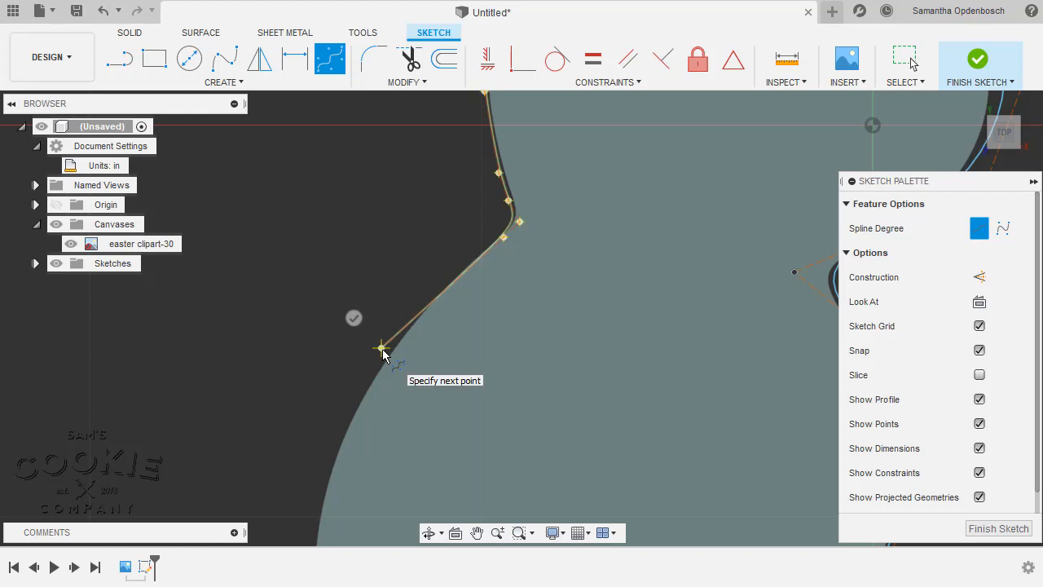
pyautogui.click(316, 466)
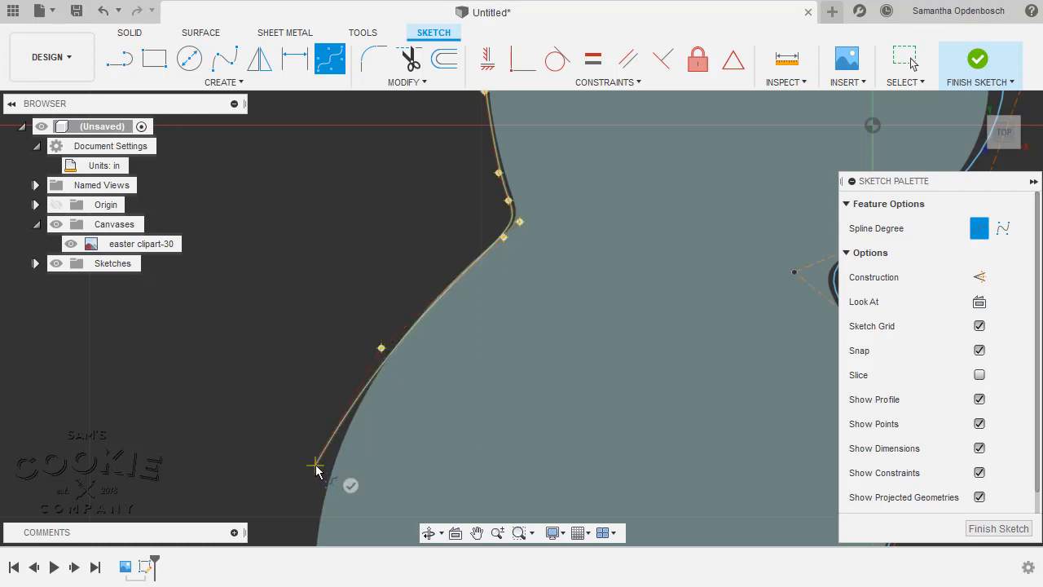
pyautogui.moveTo(319, 468); pyautogui.dragTo(345, 205, button='middle')
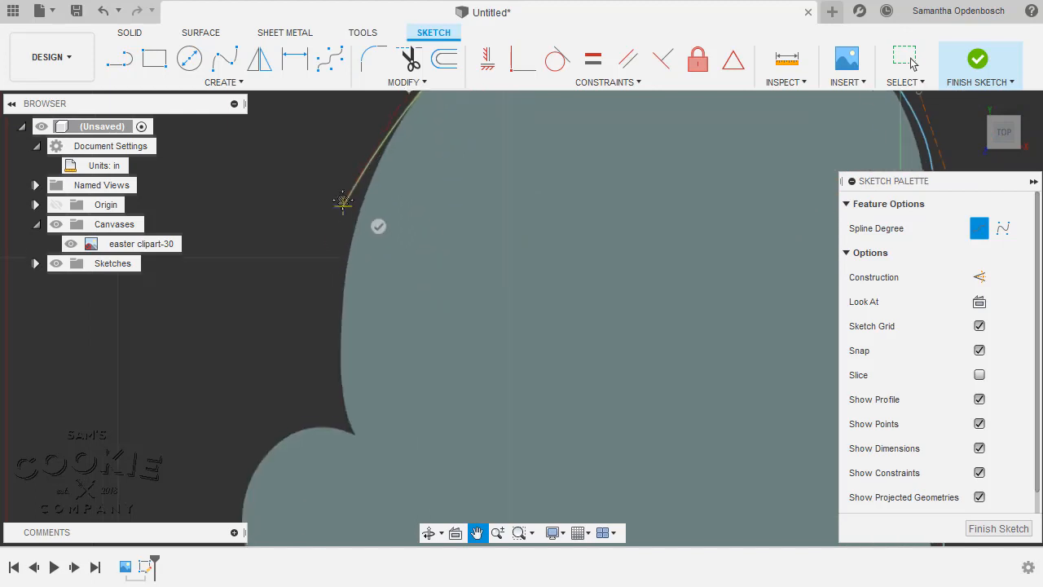
pyautogui.click(327, 314)
pyautogui.click(332, 385)
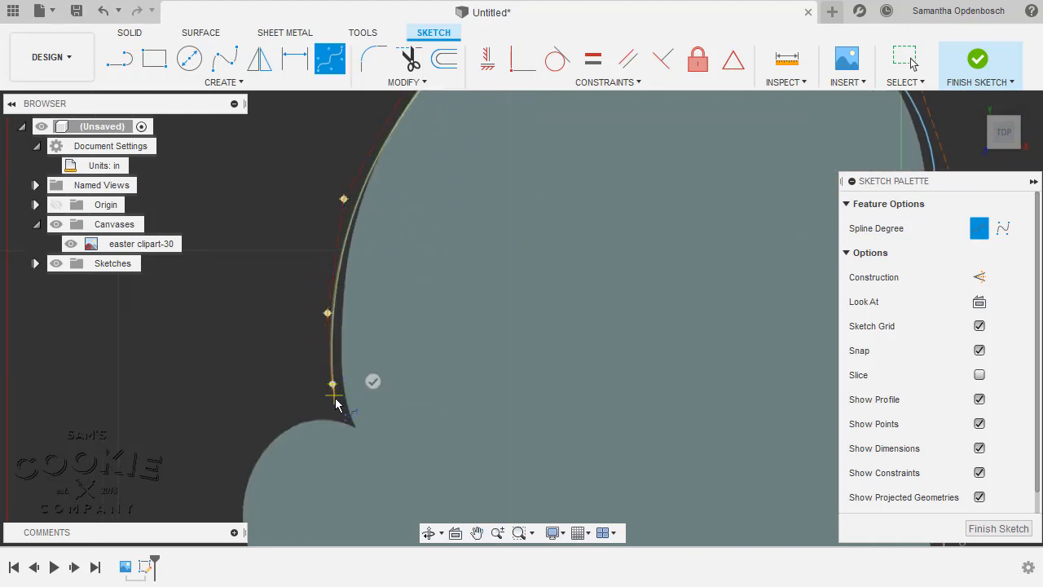
pyautogui.click(352, 425)
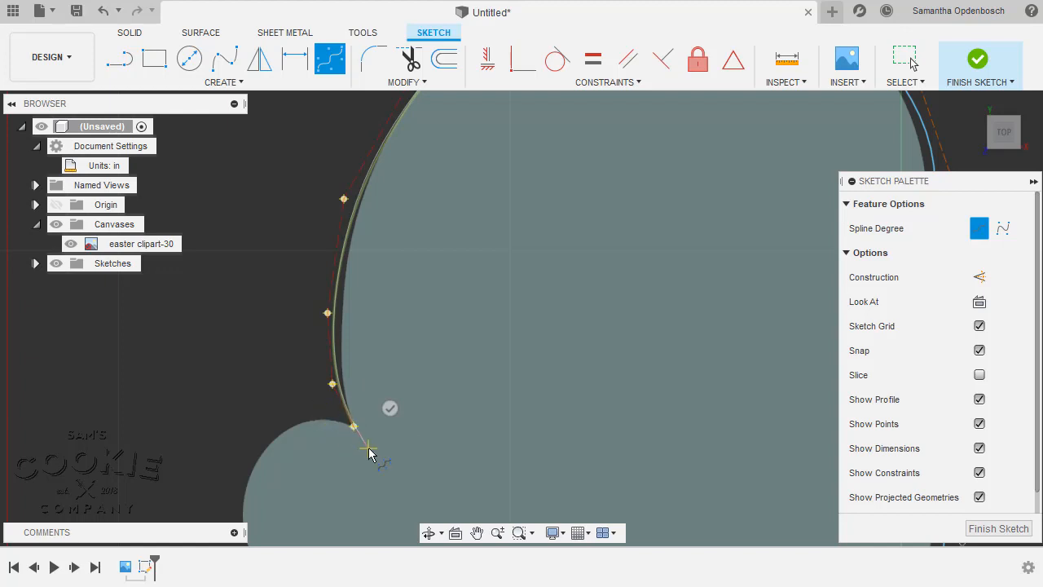
pyautogui.click(390, 410)
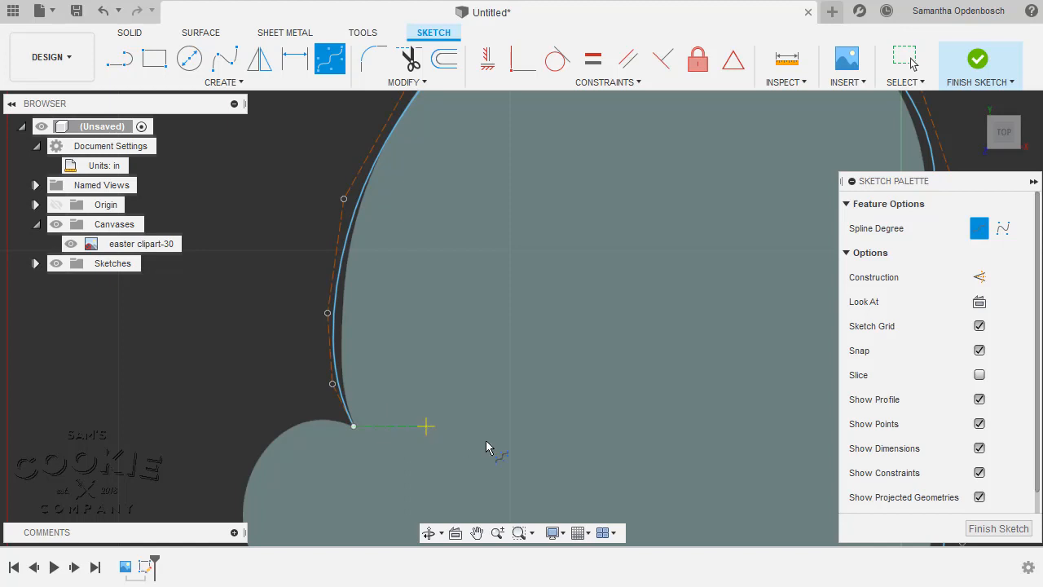
# Start a new control point spline at the notch above the tail and trace over the tail's top and down its outer side
pyautogui.click(353, 426)
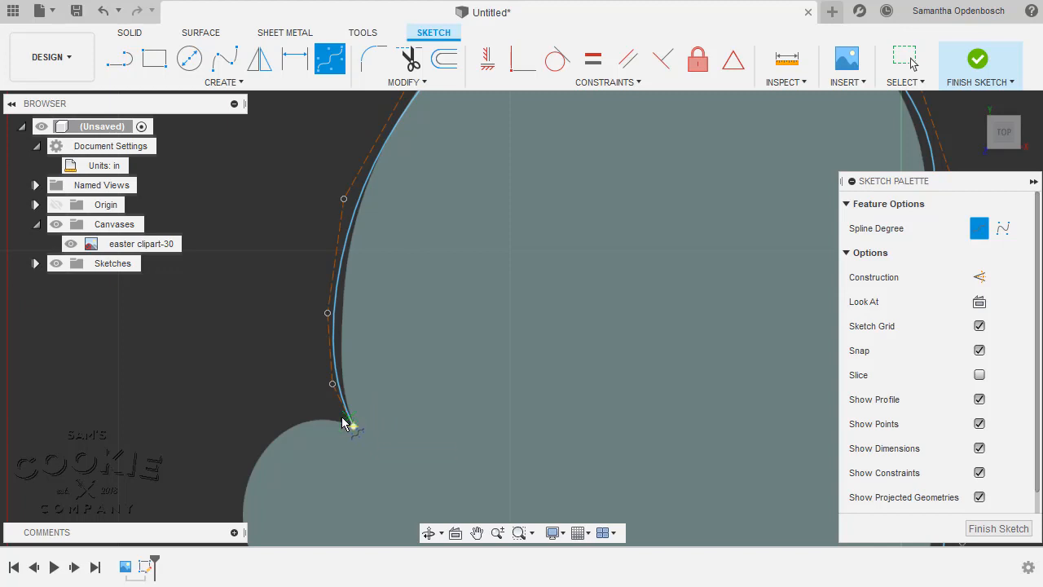
pyautogui.click(267, 417)
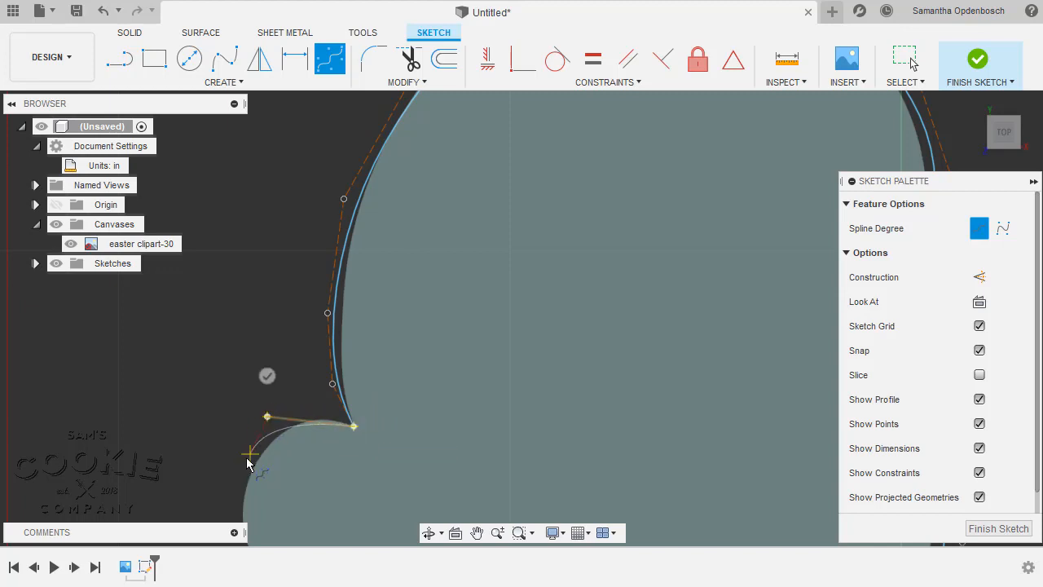
pyautogui.click(239, 477)
pyautogui.moveTo(240, 479)
pyautogui.mouseDown(button='middle')
pyautogui.moveTo(257, 244)
pyautogui.moveTo(253, 264)
pyautogui.mouseUp(button='middle')
pyautogui.click(248, 290)
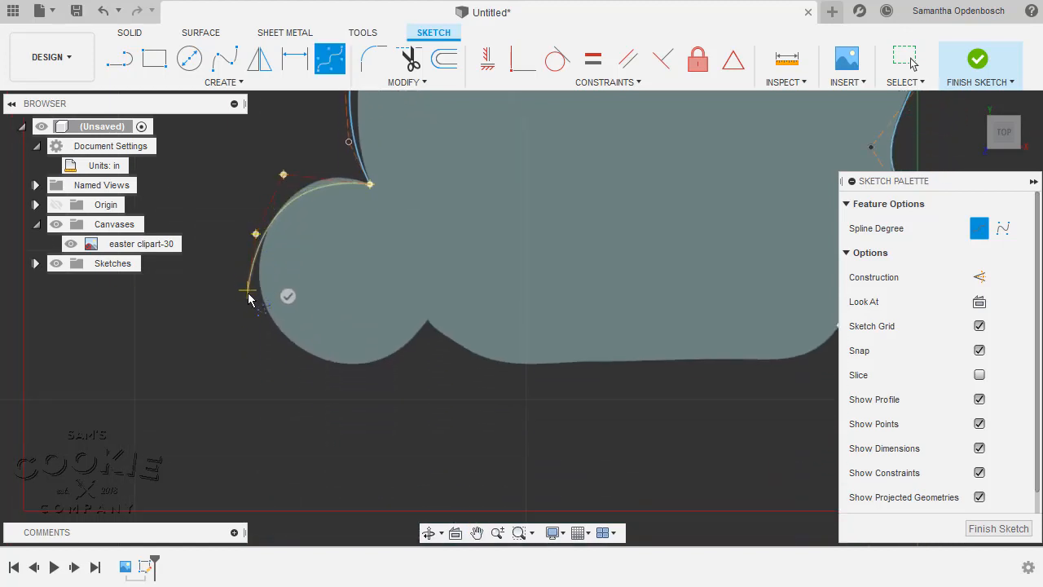
pyautogui.click(272, 346)
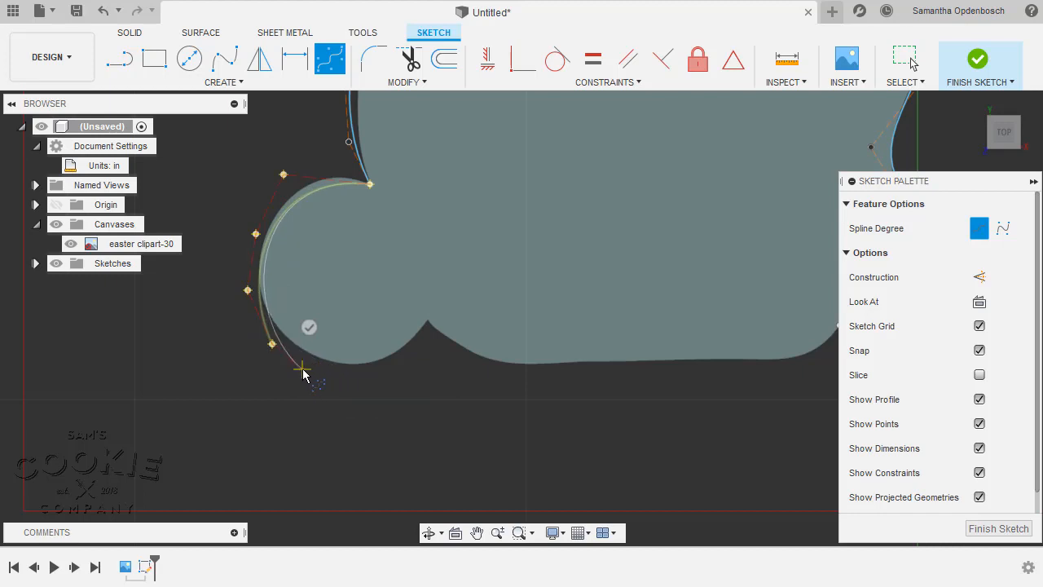
# Carry the spline along the tail's underside and end it at the notch between the tail and the body's base
pyautogui.click(301, 369)
pyautogui.click(346, 381)
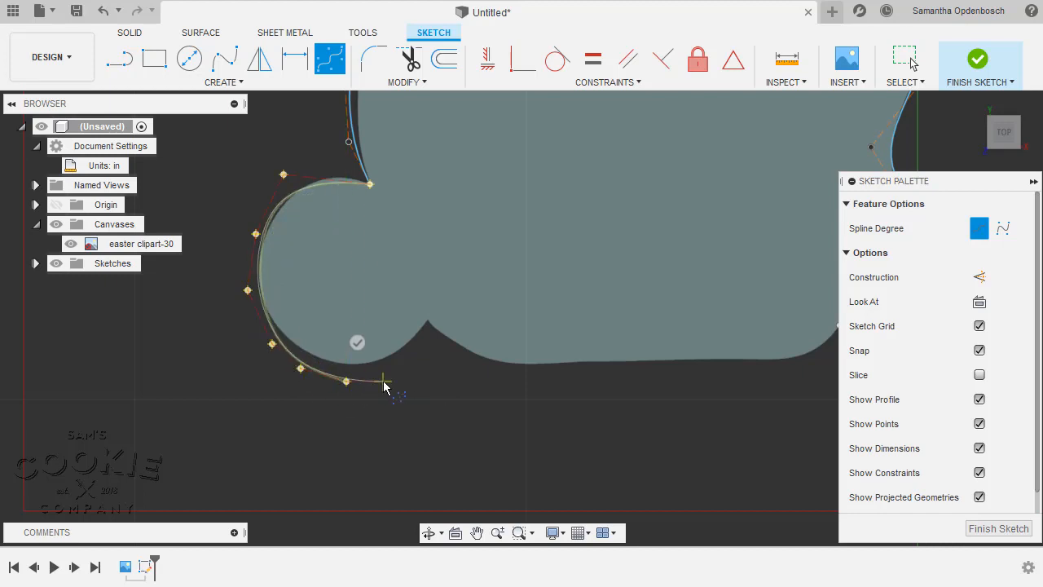
pyautogui.click(392, 374)
pyautogui.click(417, 354)
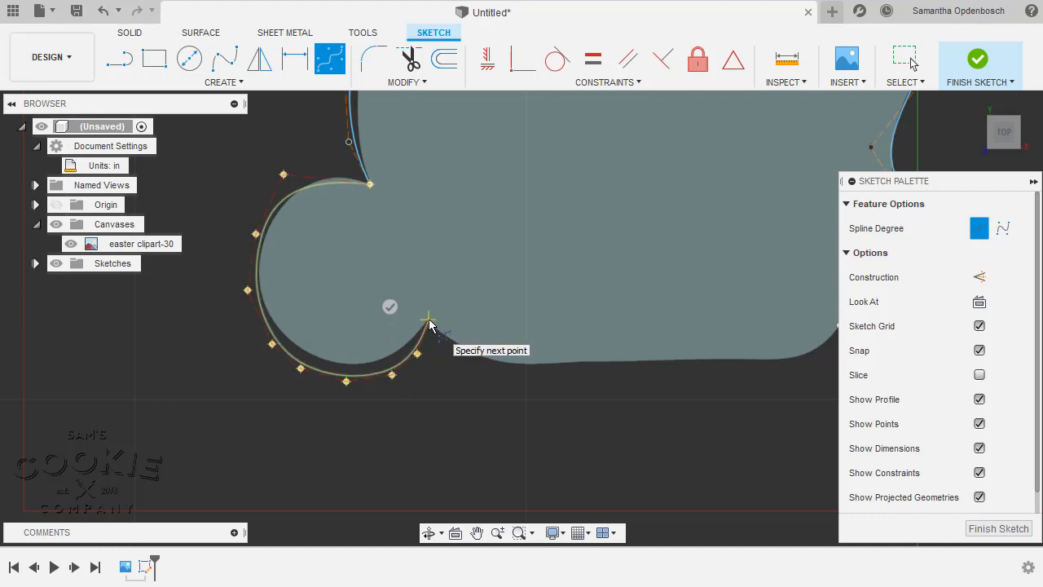
pyautogui.click(429, 320)
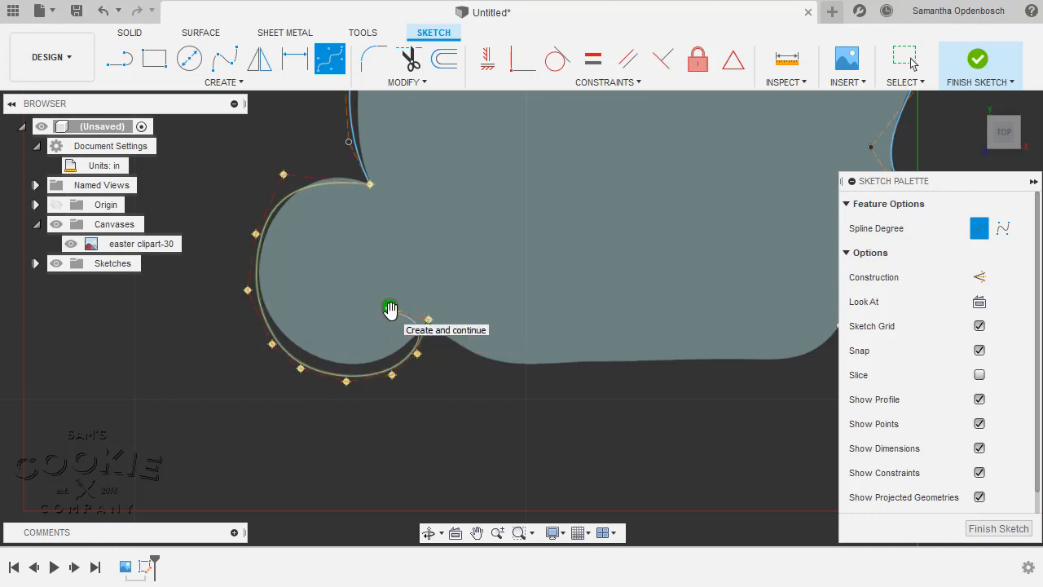
pyautogui.click(389, 309)
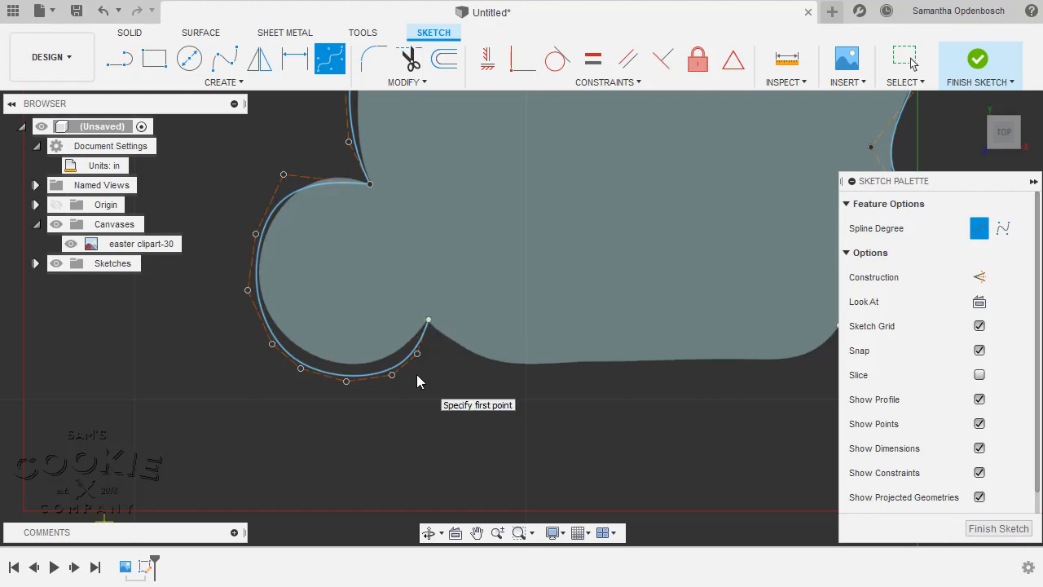
# Start another control point spline at the notch under the tail and trace along the base of the rabbit toward the front foot
pyautogui.click(428, 321)
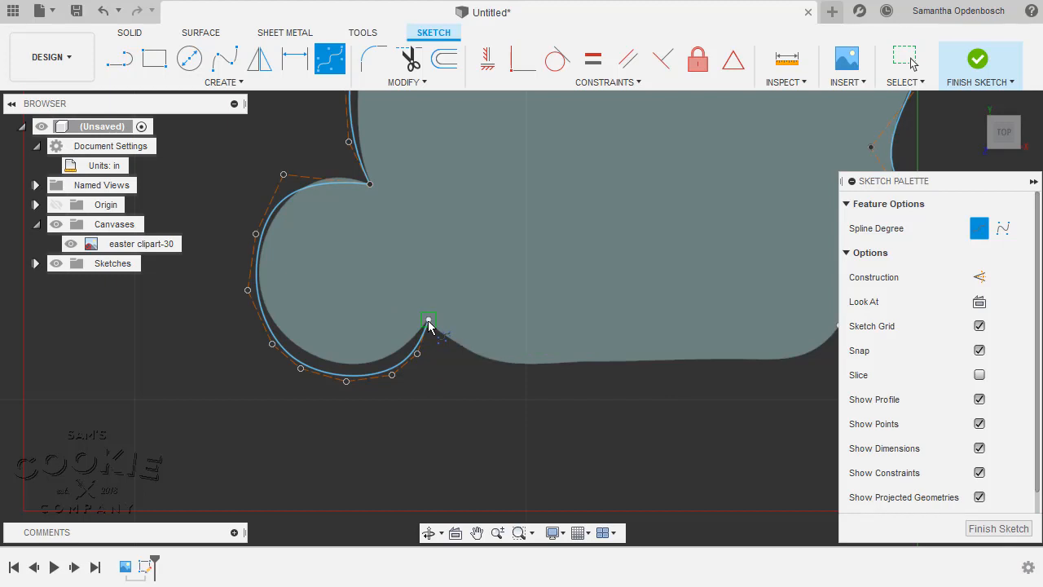
pyautogui.click(459, 364)
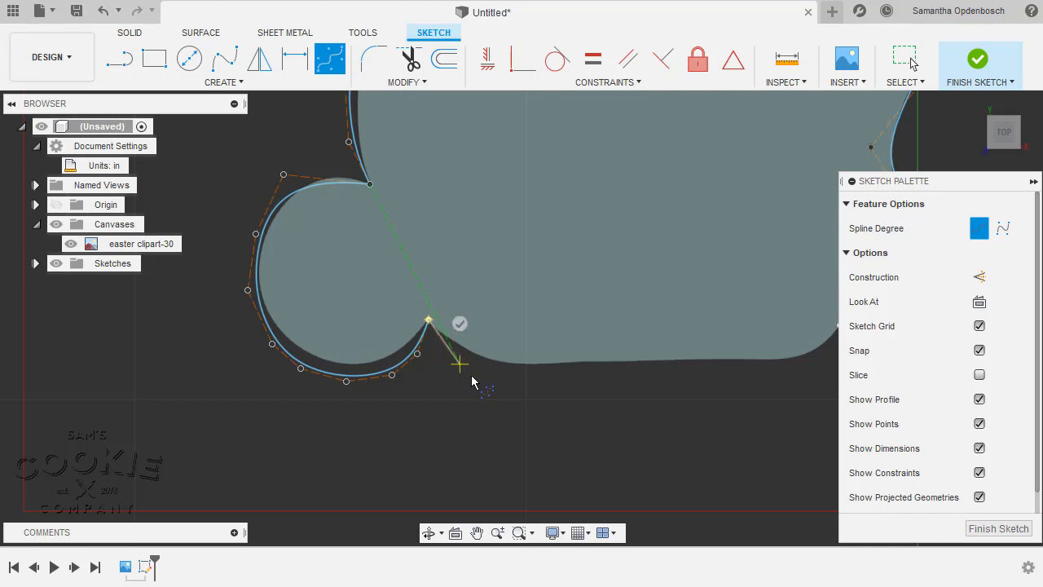
pyautogui.click(530, 373)
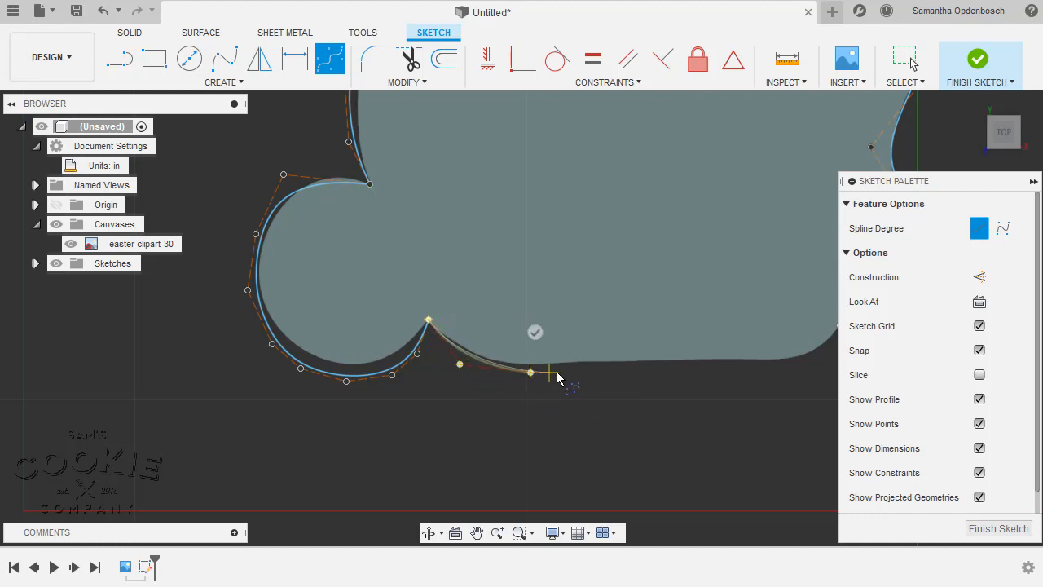
pyautogui.click(597, 368)
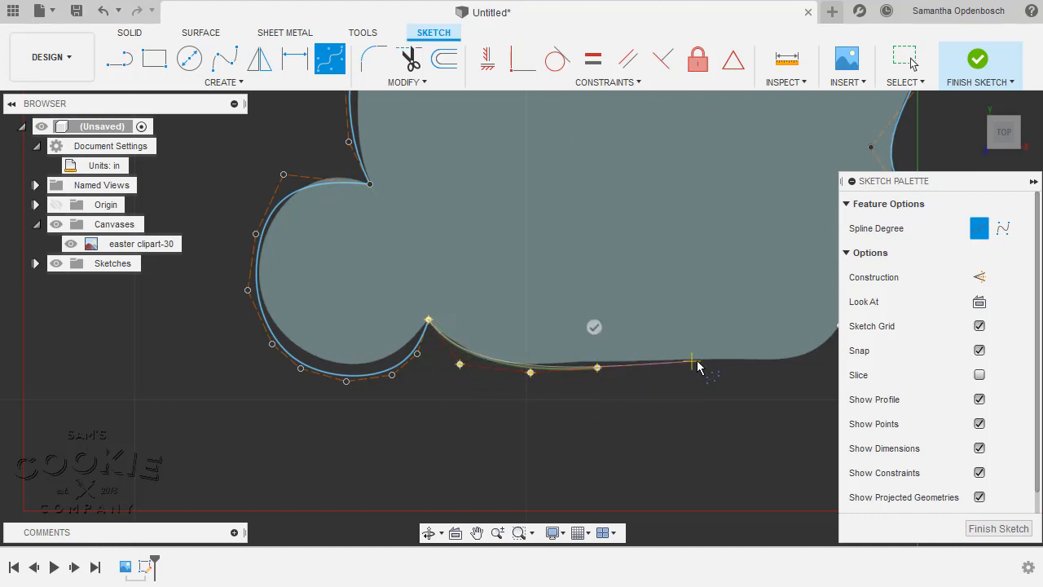
pyautogui.click(698, 365)
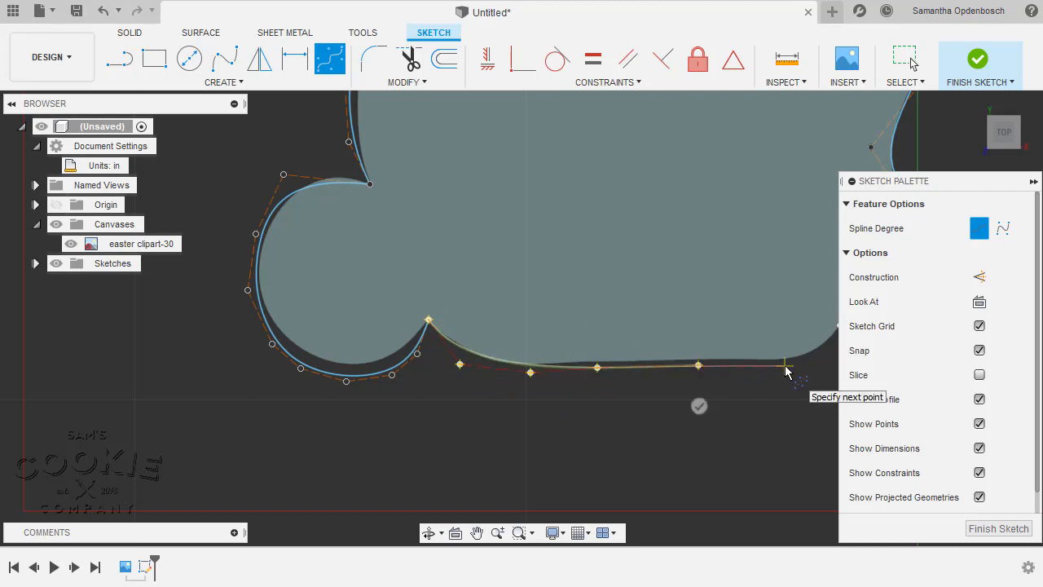
# Extend the base spline up to the existing endpoint at the front foot's notch to close the outline, and leave the spline tool
pyautogui.moveTo(784, 367); pyautogui.dragTo(481, 410, button='middle')
pyautogui.click(482, 410)
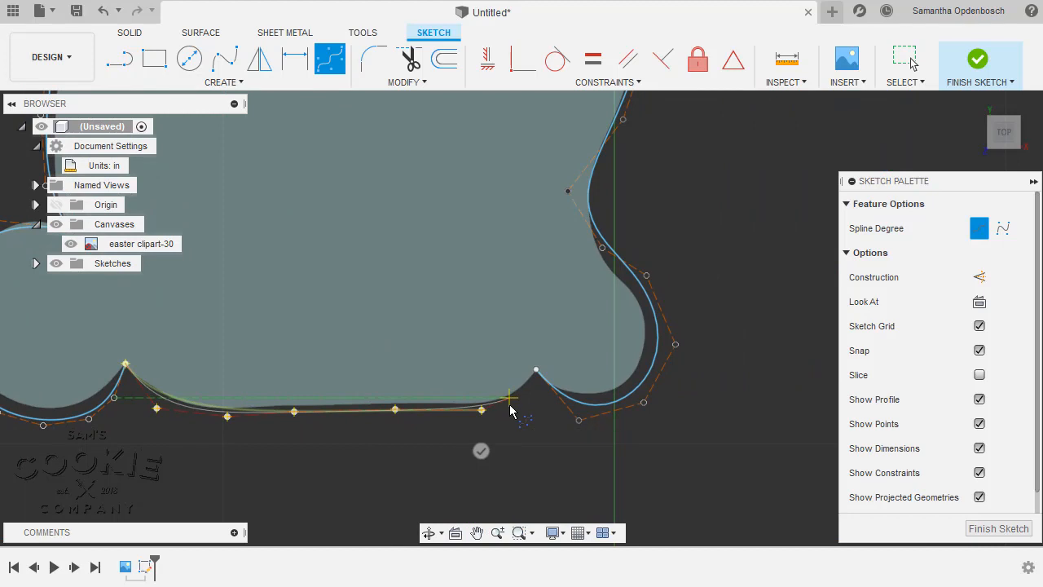
pyautogui.click(509, 398)
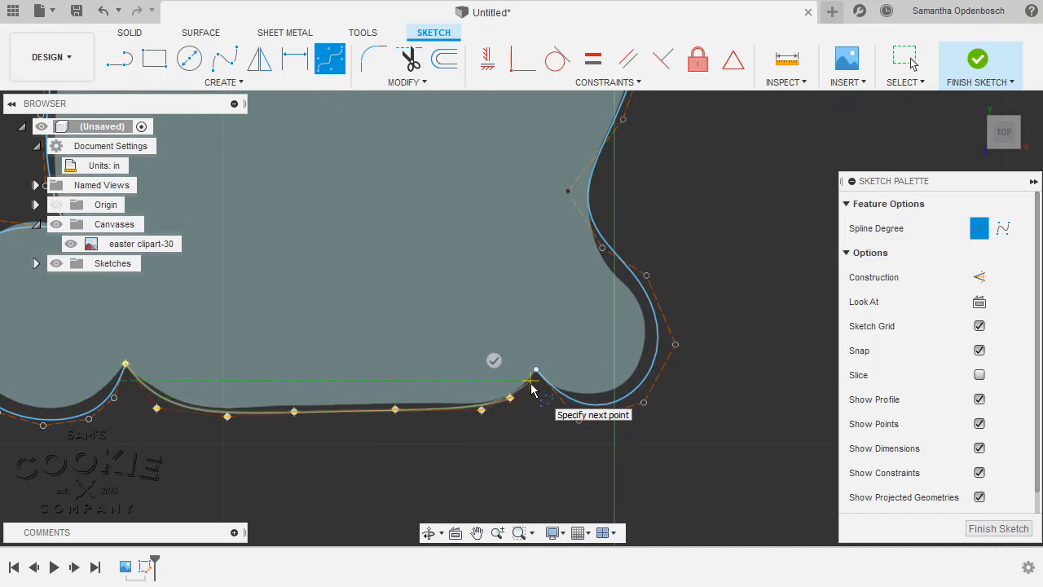
pyautogui.click(530, 380)
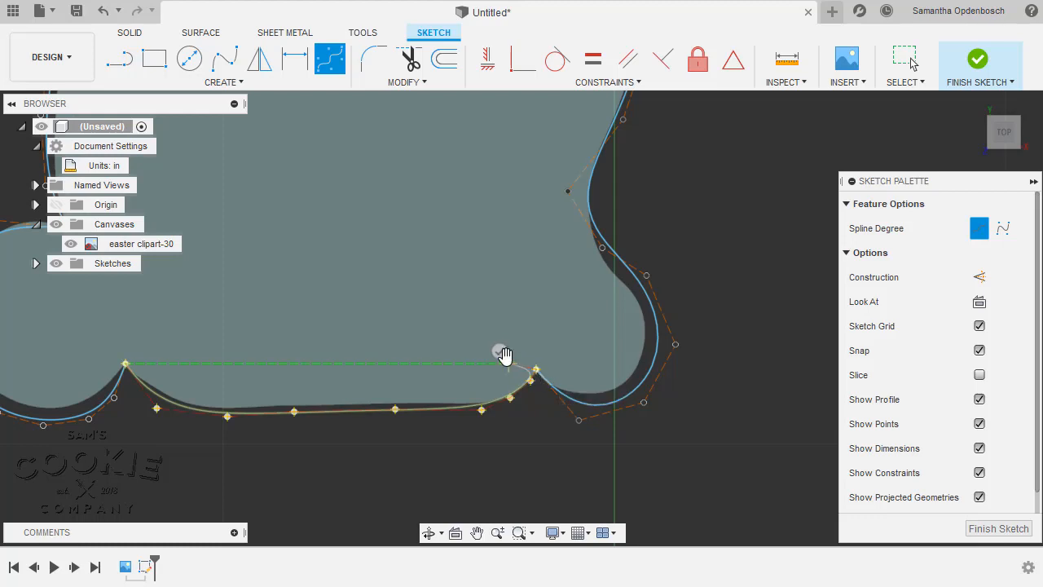
pyautogui.click(499, 352)
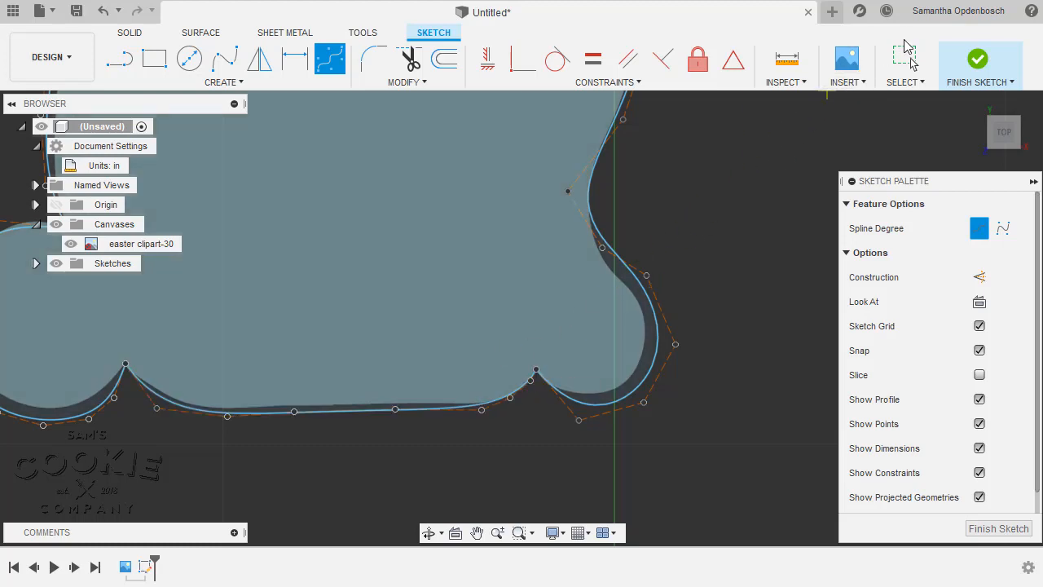
pyautogui.click(902, 63)
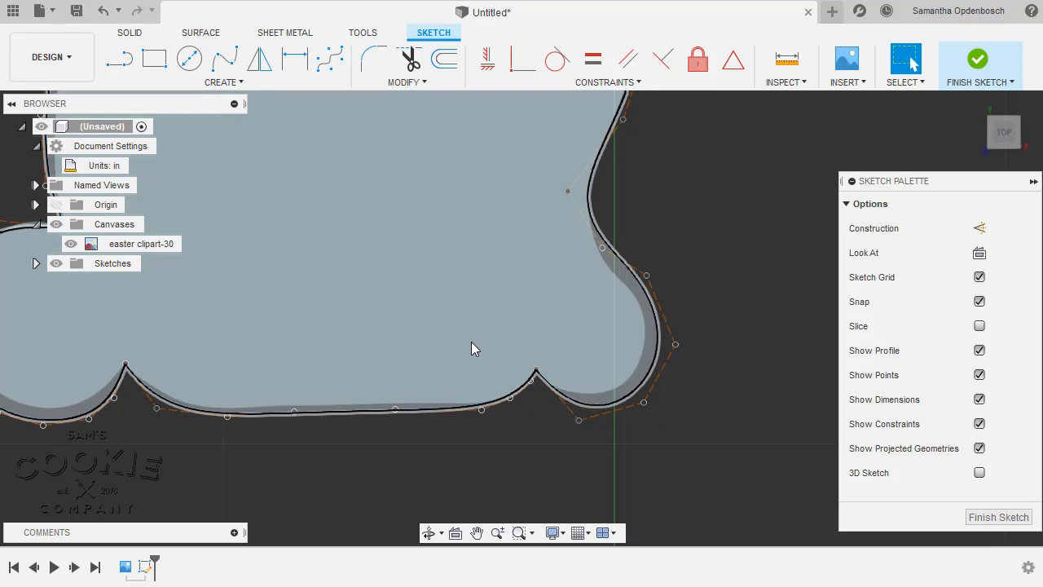
# Move the four control points around the front foot inward so the spline follows the foot's edge on the canvas
pyautogui.scroll(-6, 471, 349)
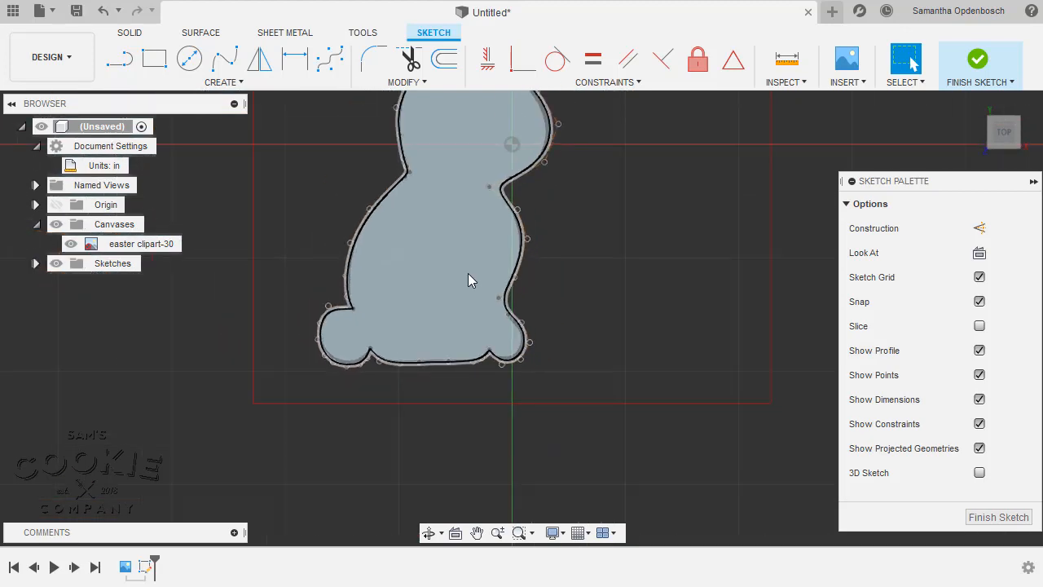
pyautogui.scroll(4, 470, 356)
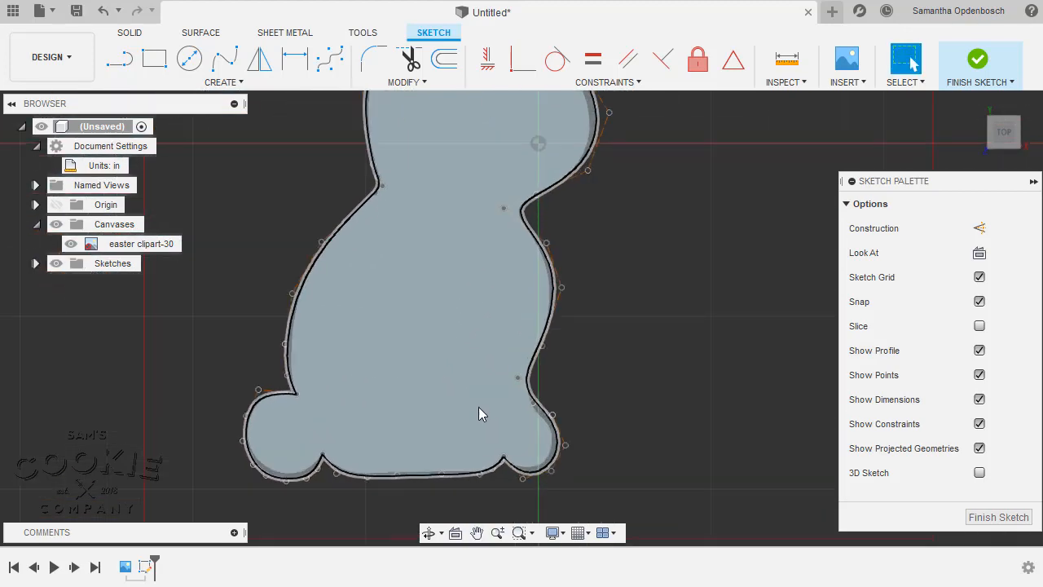
pyautogui.scroll(2, 478, 406)
pyautogui.click(556, 398)
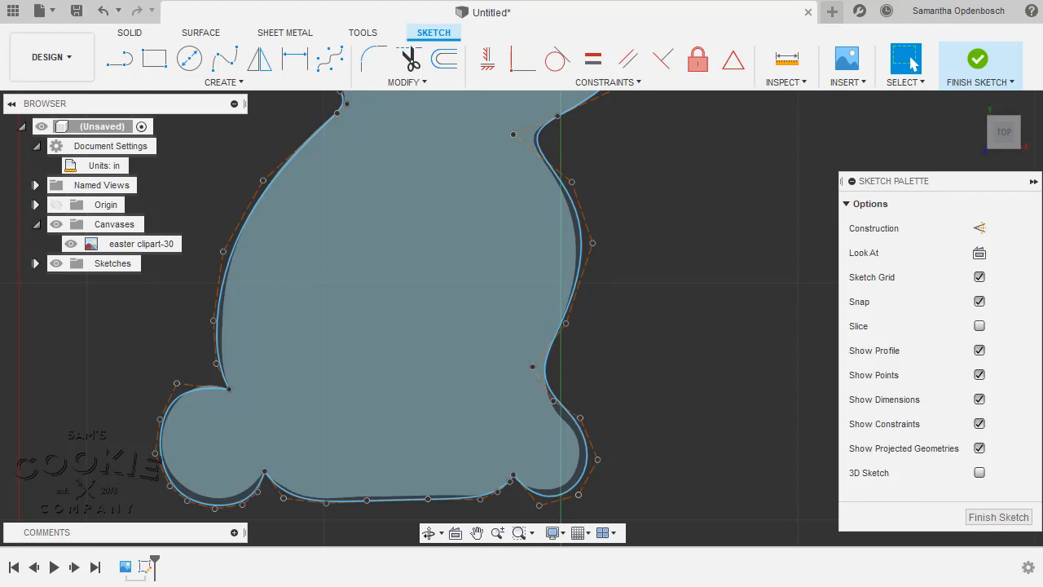
pyautogui.scroll(4, 668, 492)
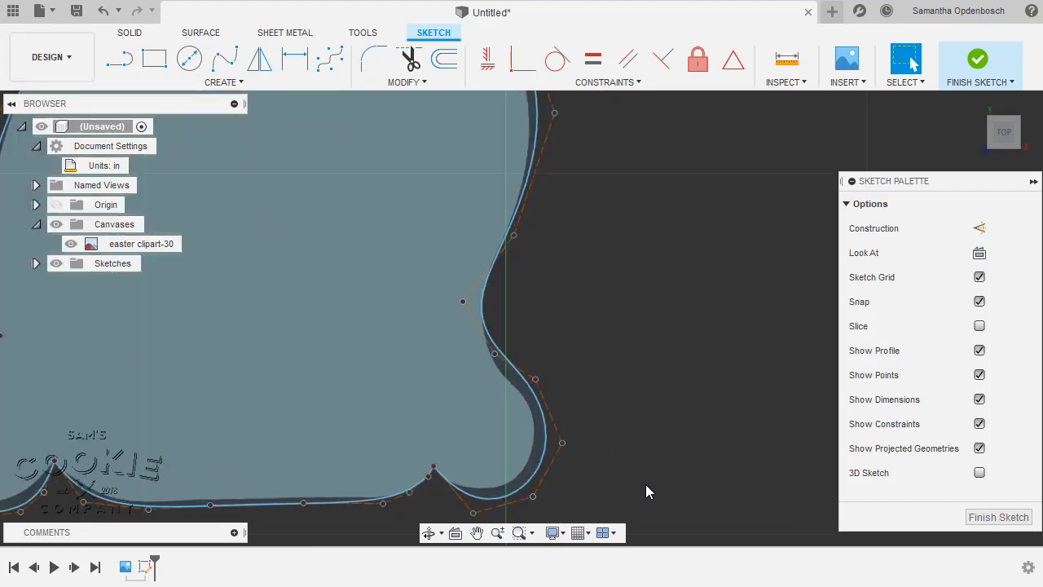
pyautogui.moveTo(484, 435); pyautogui.dragTo(478, 260, button='middle')
pyautogui.scroll(3, 542, 317)
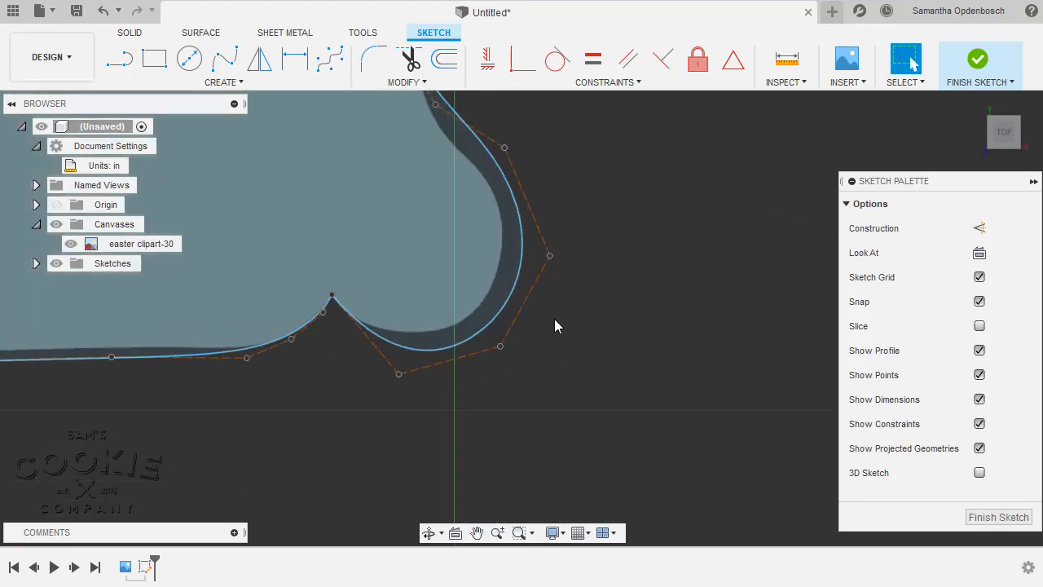
pyautogui.moveTo(554, 323); pyautogui.dragTo(589, 343, button='middle')
pyautogui.moveTo(432, 399); pyautogui.dragTo(412, 375)
pyautogui.moveTo(532, 371); pyautogui.dragTo(518, 358)
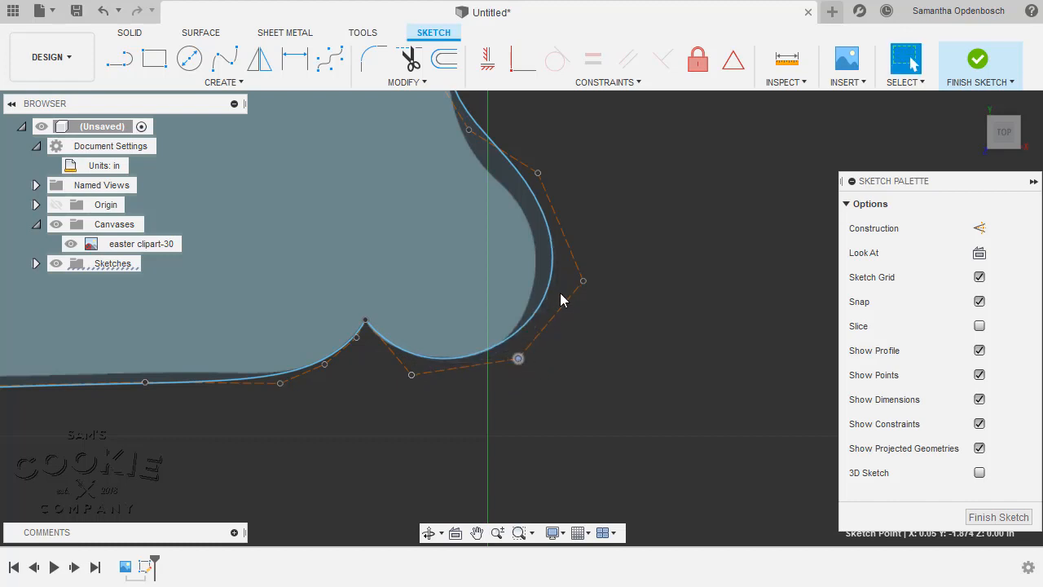
pyautogui.moveTo(571, 281); pyautogui.dragTo(553, 289)
pyautogui.moveTo(537, 178)
pyautogui.mouseDown()
pyautogui.moveTo(546, 210)
pyautogui.moveTo(540, 201)
pyautogui.mouseUp()
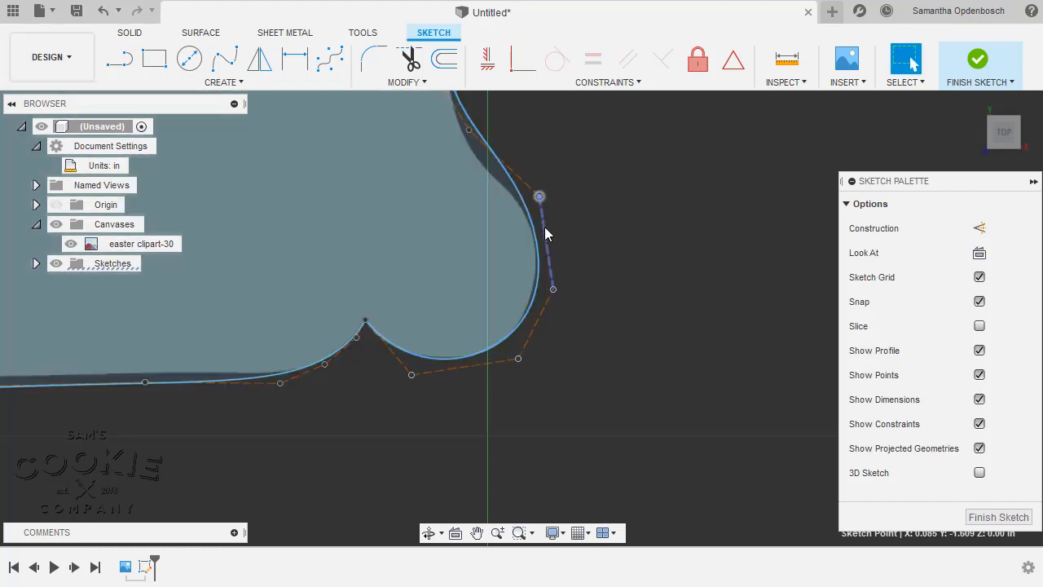
# Reposition the two control points at the inward curve above the front foot so the spline matches the canvas edge
pyautogui.moveTo(541, 253); pyautogui.dragTo(541, 396, button='middle')
pyautogui.moveTo(467, 274)
pyautogui.mouseDown()
pyautogui.moveTo(432, 289)
pyautogui.moveTo(445, 285)
pyautogui.mouseUp()
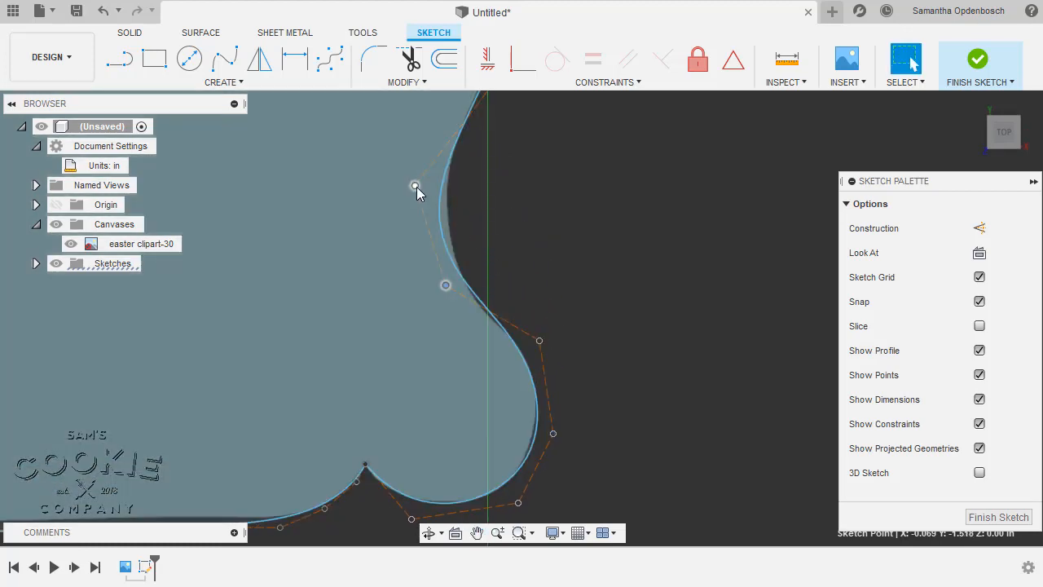
pyautogui.moveTo(416, 186); pyautogui.dragTo(424, 167)
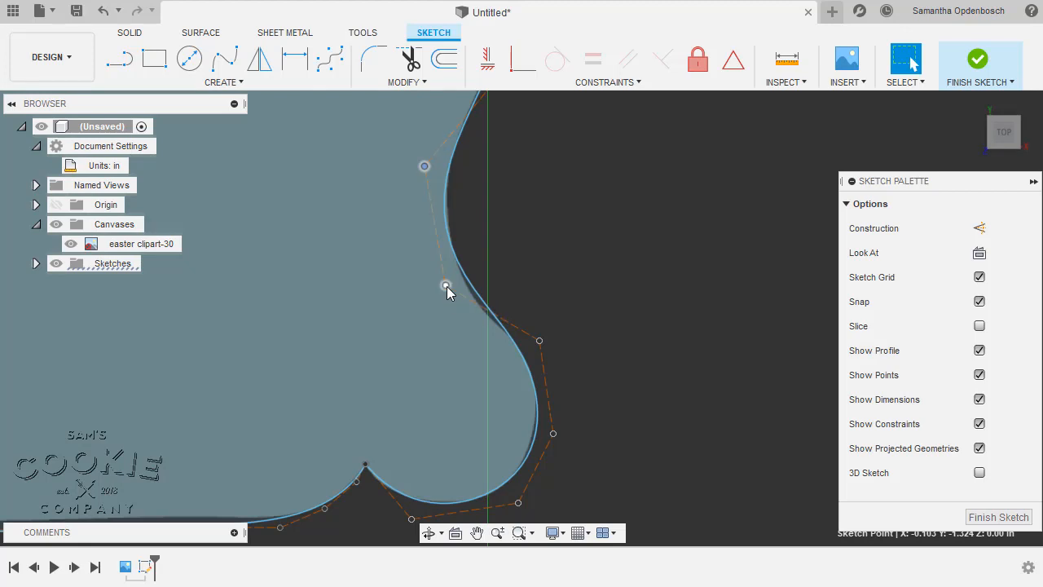
pyautogui.moveTo(447, 286); pyautogui.dragTo(445, 300)
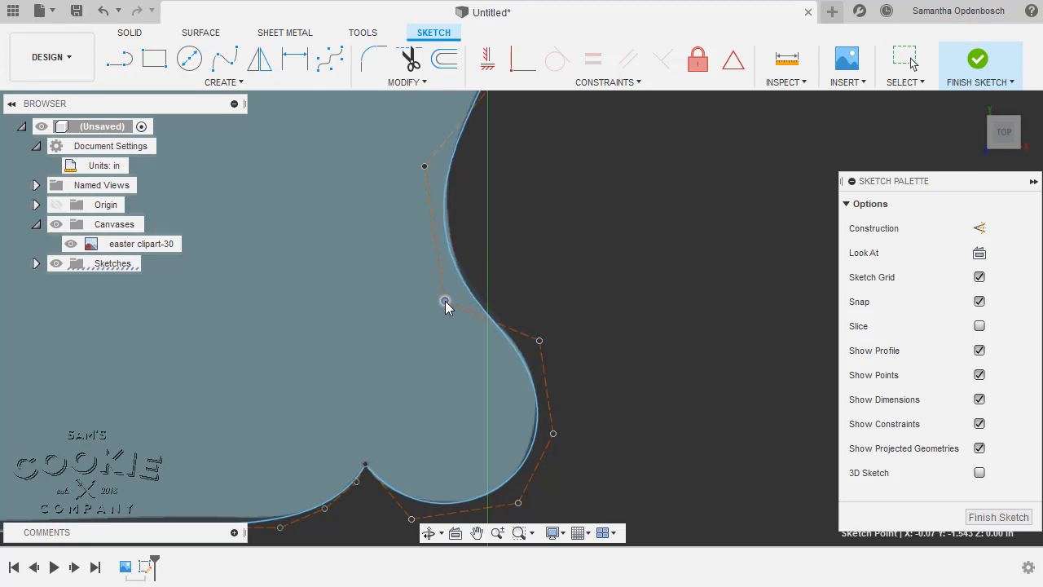
# Move the spline control points along the upper chest and neck inward to match the canvas edge below the chin
pyautogui.moveTo(611, 265); pyautogui.dragTo(582, 471, button='middle')
pyautogui.moveTo(566, 225); pyautogui.dragTo(573, 318, button='middle')
pyautogui.scroll(-2, 566, 332)
pyautogui.scroll(-1, 566, 333)
pyautogui.moveTo(557, 249); pyautogui.dragTo(546, 255)
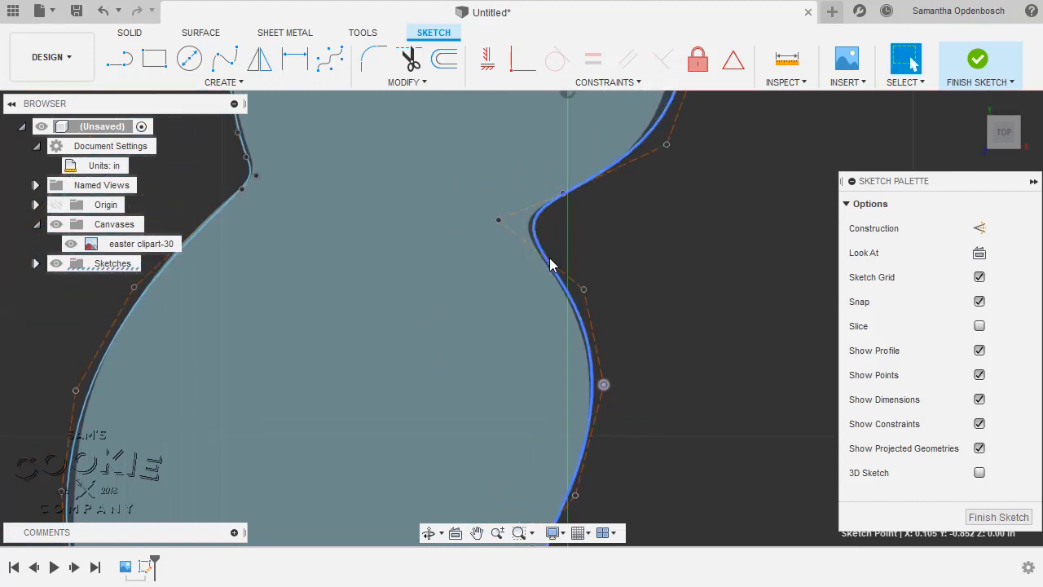
pyautogui.moveTo(584, 287); pyautogui.dragTo(568, 275)
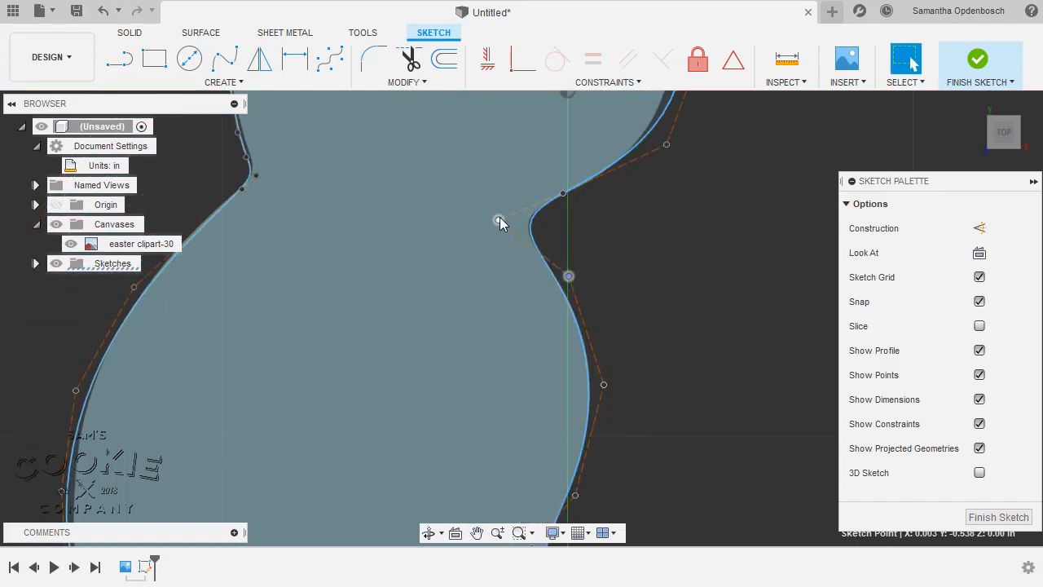
pyautogui.click(498, 218)
# Pull the control points around the chin, nose and forehead inward so the spline follows the face on the canvas
pyautogui.moveTo(697, 285); pyautogui.dragTo(595, 437, button='middle')
pyautogui.moveTo(563, 297); pyautogui.dragTo(555, 304)
pyautogui.moveTo(637, 245); pyautogui.dragTo(646, 399, button='middle')
pyautogui.moveTo(615, 335); pyautogui.dragTo(601, 346)
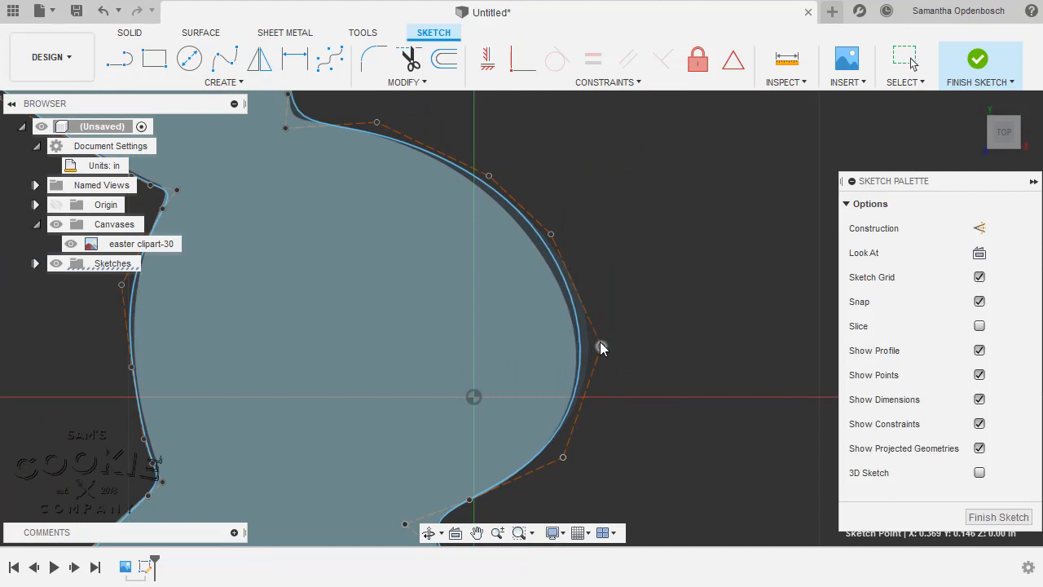
pyautogui.moveTo(550, 234); pyautogui.dragTo(544, 246)
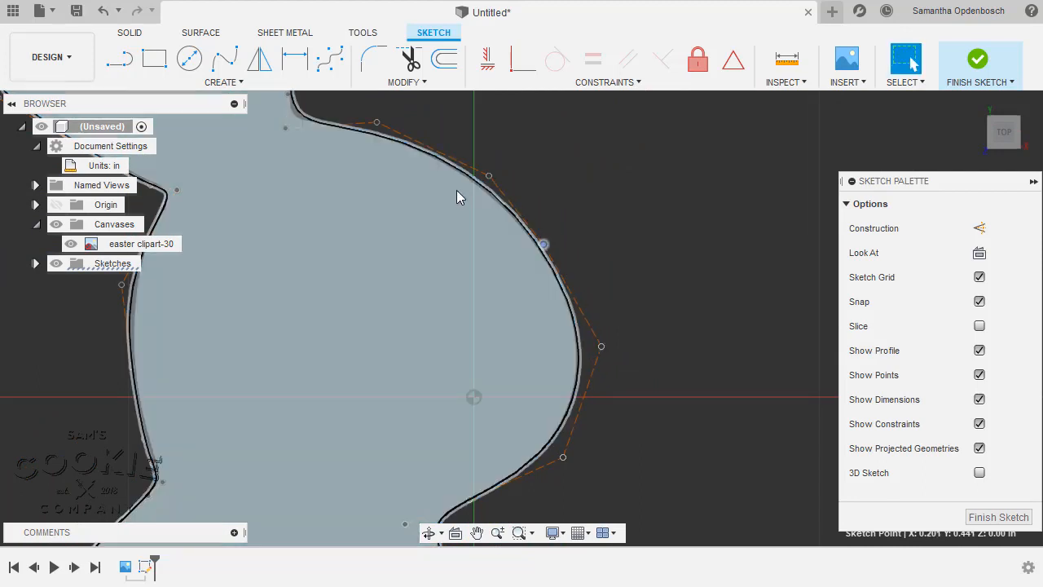
pyautogui.moveTo(488, 175); pyautogui.dragTo(487, 180)
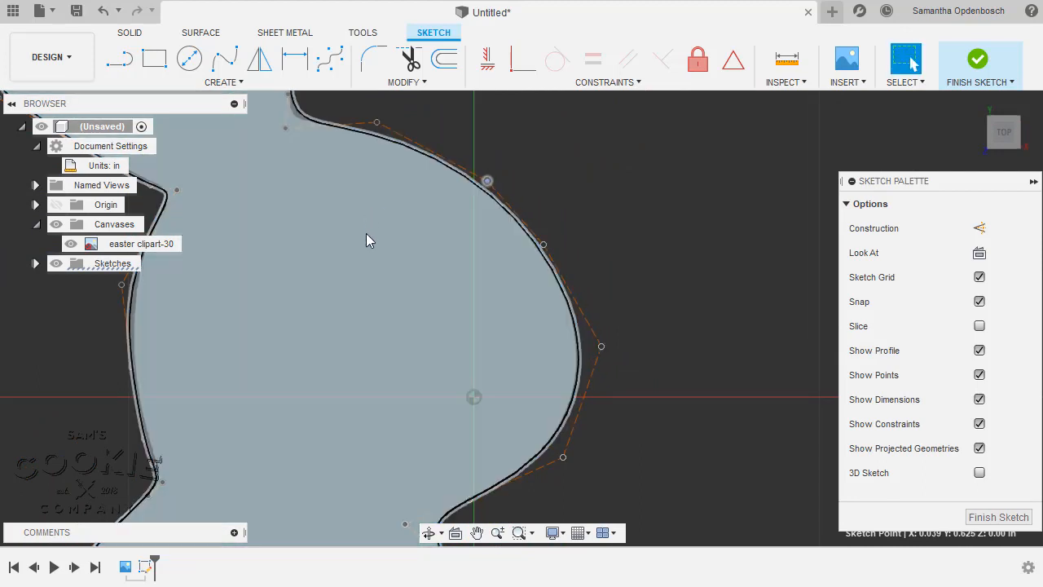
# Reposition the control points at the upright ear's base, front edge and tip to fit the canvas
pyautogui.moveTo(366, 235)
pyautogui.mouseDown(button='middle')
pyautogui.moveTo(431, 258)
pyautogui.moveTo(549, 438)
pyautogui.moveTo(519, 349)
pyautogui.mouseUp(button='middle')
pyautogui.moveTo(523, 341); pyautogui.dragTo(521, 352)
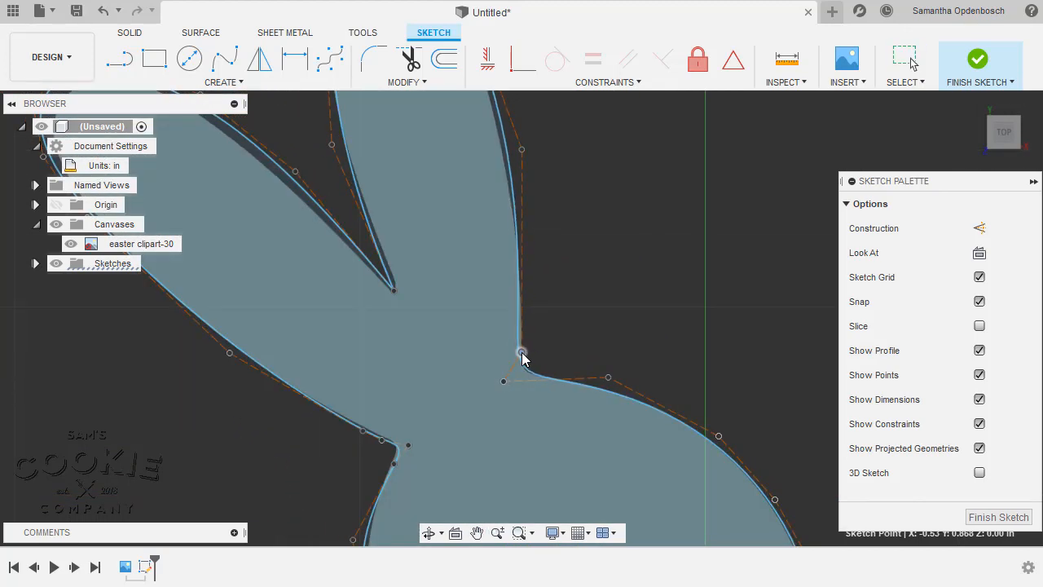
pyautogui.moveTo(623, 271); pyautogui.dragTo(651, 453, button='middle')
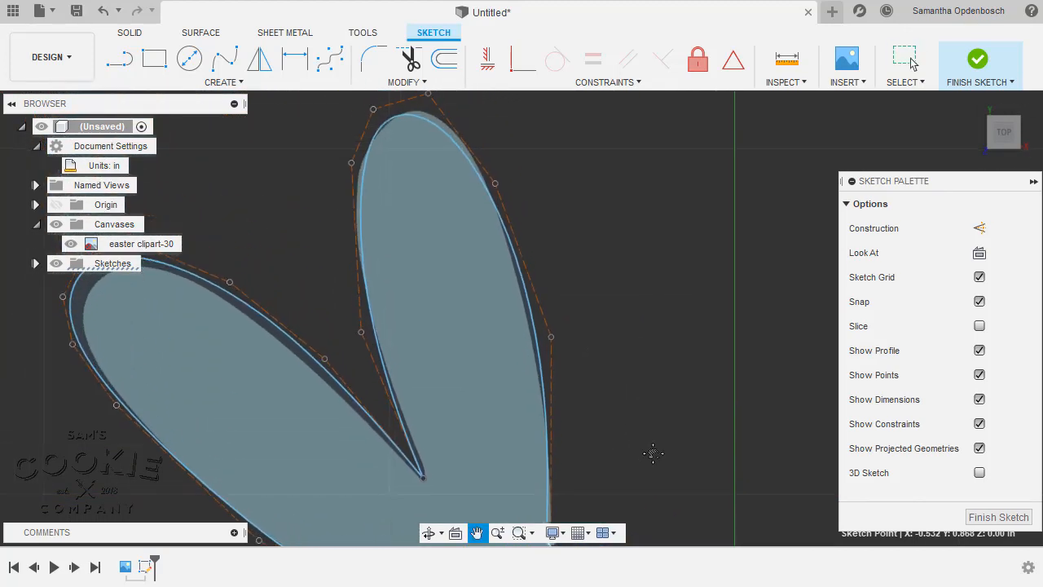
pyautogui.moveTo(553, 336); pyautogui.dragTo(544, 332)
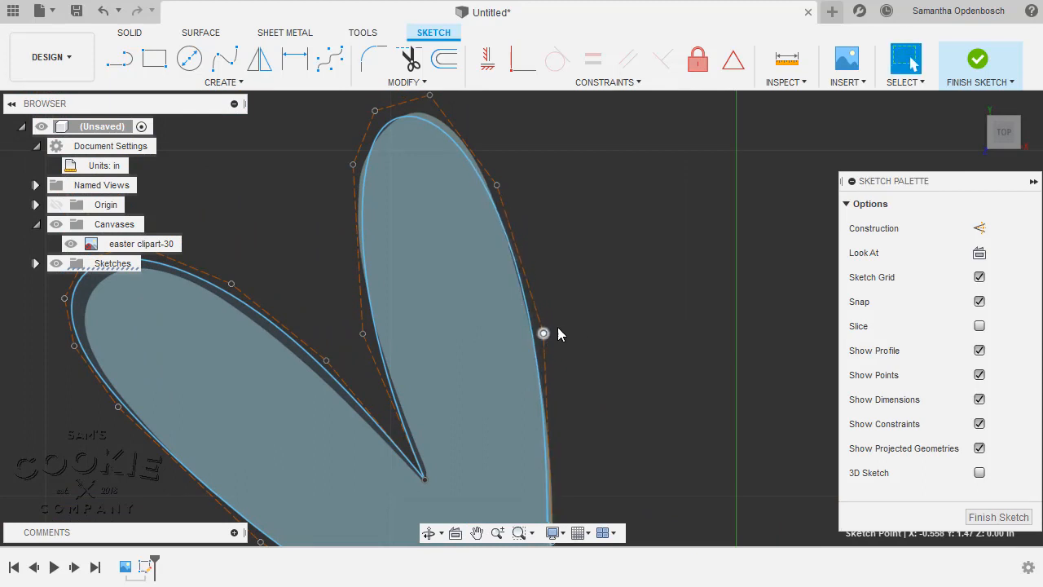
pyautogui.moveTo(554, 191); pyautogui.dragTo(563, 305, button='middle')
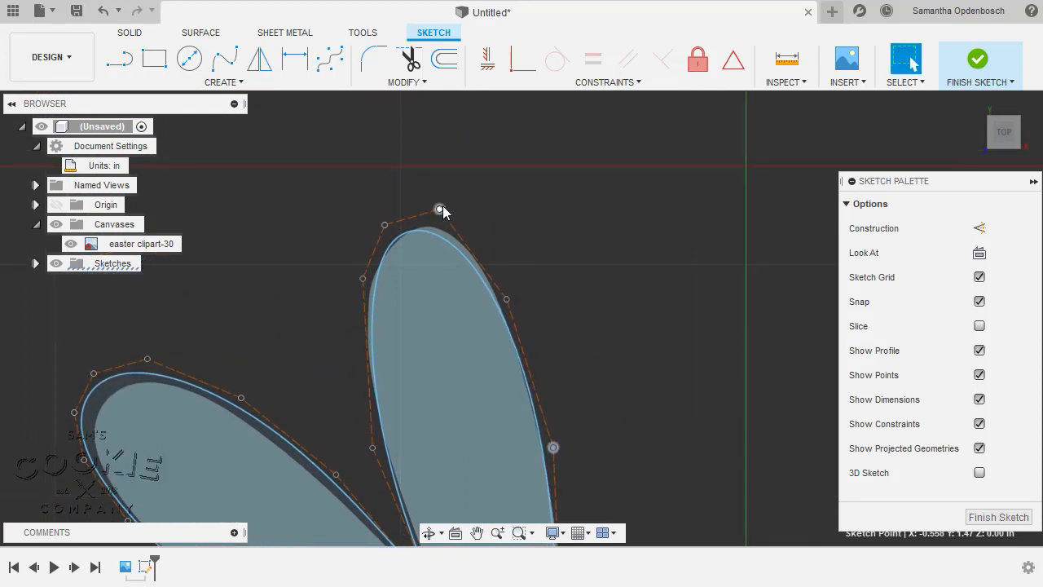
pyautogui.moveTo(439, 210); pyautogui.dragTo(449, 201)
pyautogui.moveTo(463, 333); pyautogui.dragTo(498, 197, button='middle')
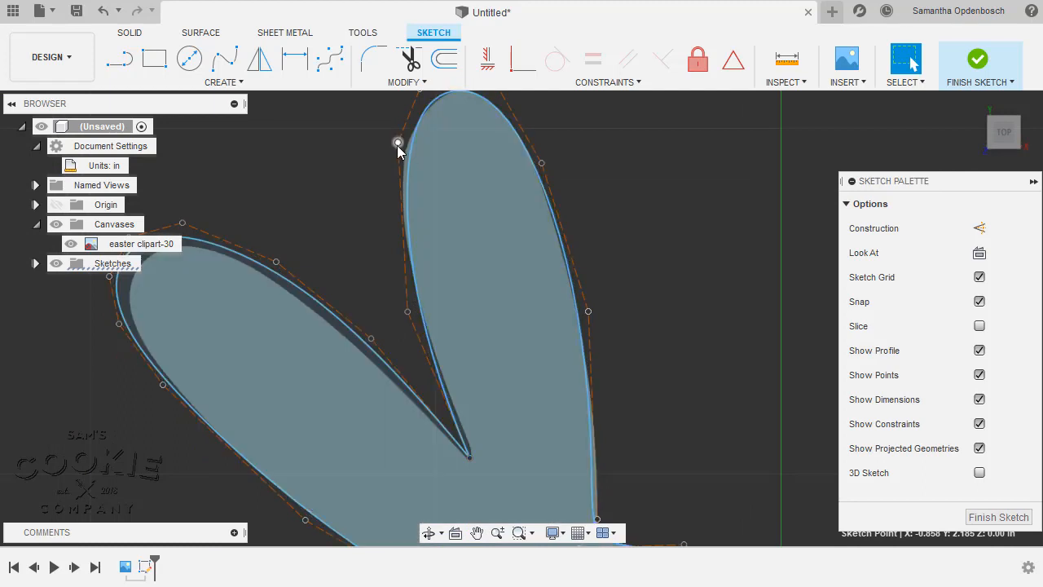
# Adjust the control points on the facing edges of both ears and set their shared notch point on the canvas corner
pyautogui.moveTo(395, 153); pyautogui.dragTo(385, 155)
pyautogui.moveTo(408, 311); pyautogui.dragTo(416, 313)
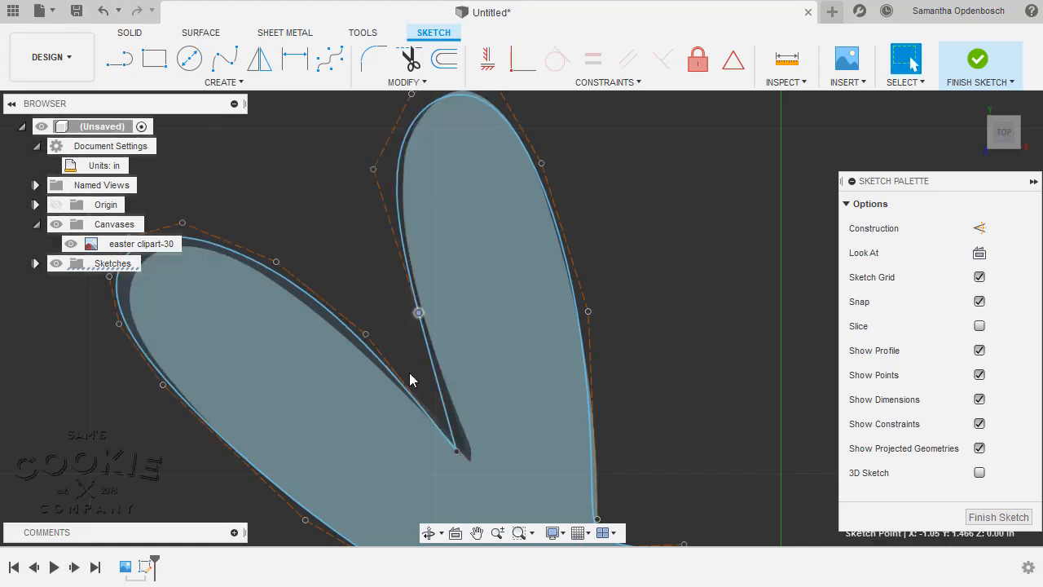
pyautogui.moveTo(466, 448); pyautogui.dragTo(471, 459)
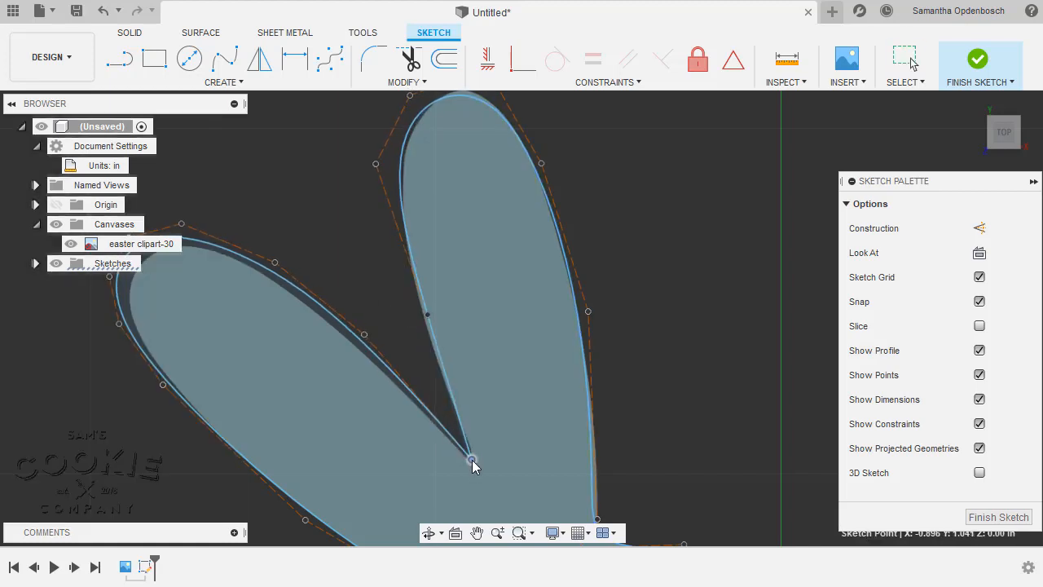
pyautogui.moveTo(361, 331); pyautogui.dragTo(348, 332)
pyautogui.moveTo(345, 322); pyautogui.dragTo(481, 334, button='middle')
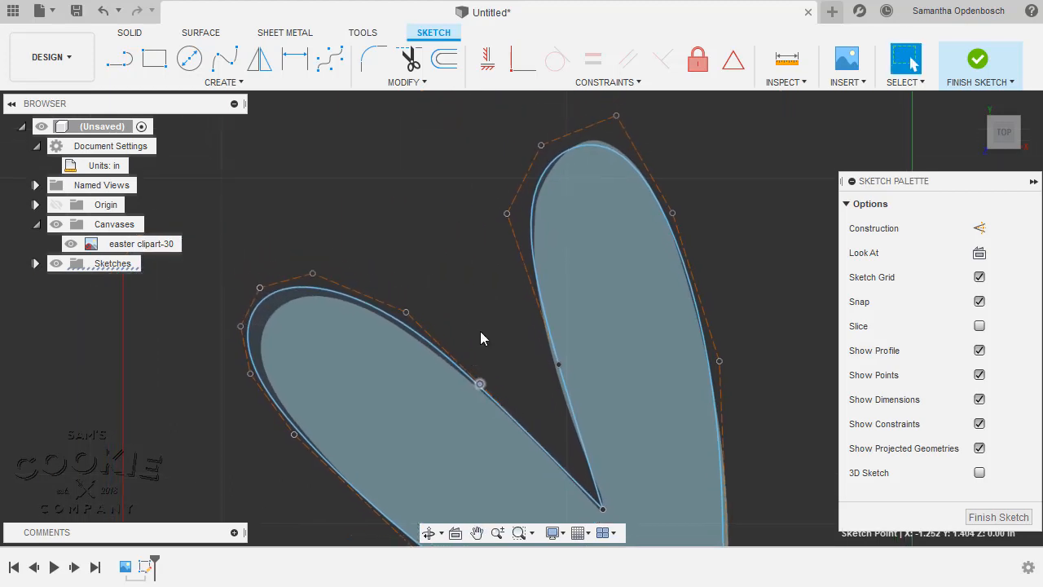
# Refine the upright ear's tip and inner edge, and move the notch point back onto the canvas corner
pyautogui.moveTo(541, 145); pyautogui.dragTo(551, 133)
pyautogui.moveTo(558, 369); pyautogui.dragTo(558, 371)
pyautogui.click(523, 353)
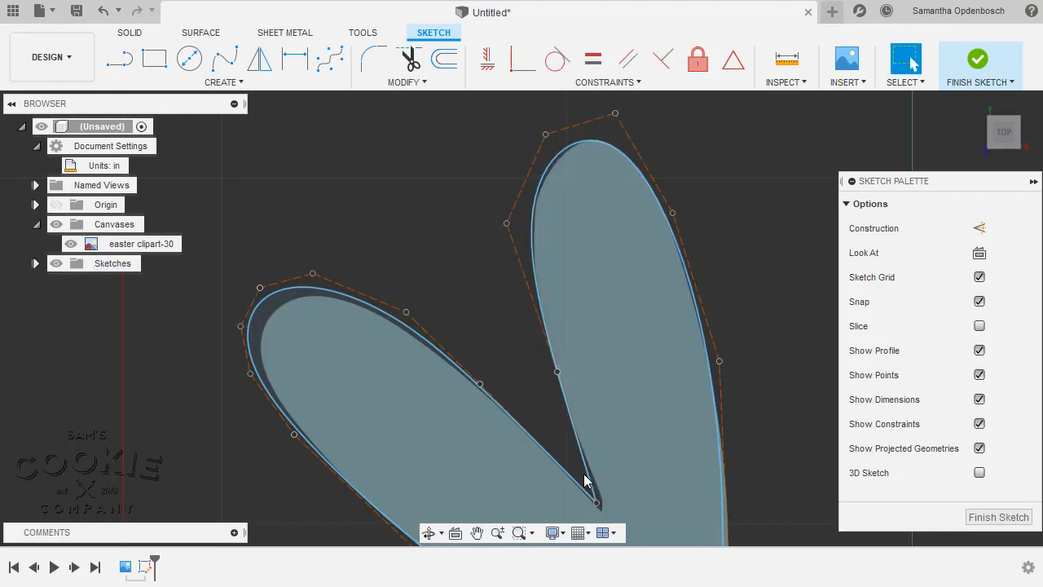
pyautogui.moveTo(595, 505); pyautogui.dragTo(603, 511)
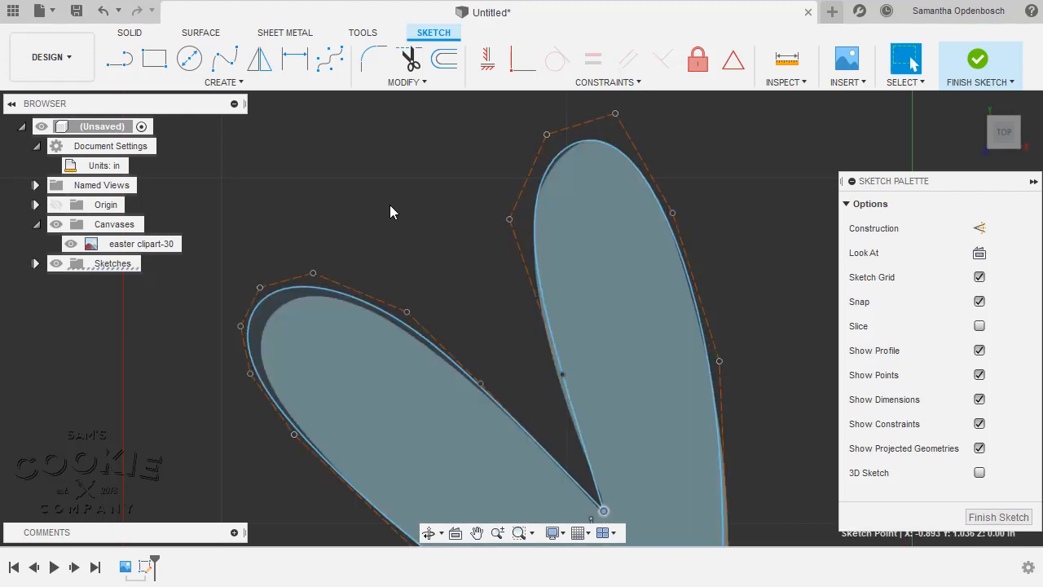
# Move the control points around the back ear's tip and outer edge inward so the spline matches the canvas
pyautogui.moveTo(286, 264); pyautogui.dragTo(378, 184, button='middle')
pyautogui.moveTo(351, 208); pyautogui.dragTo(364, 225)
pyautogui.moveTo(497, 233); pyautogui.dragTo(494, 240)
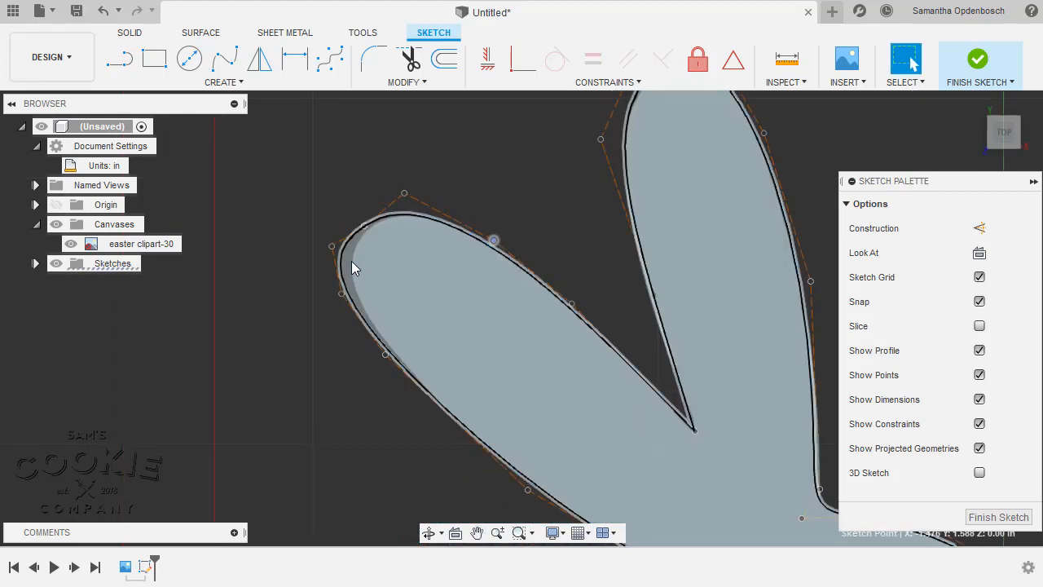
pyautogui.moveTo(332, 246); pyautogui.dragTo(345, 259)
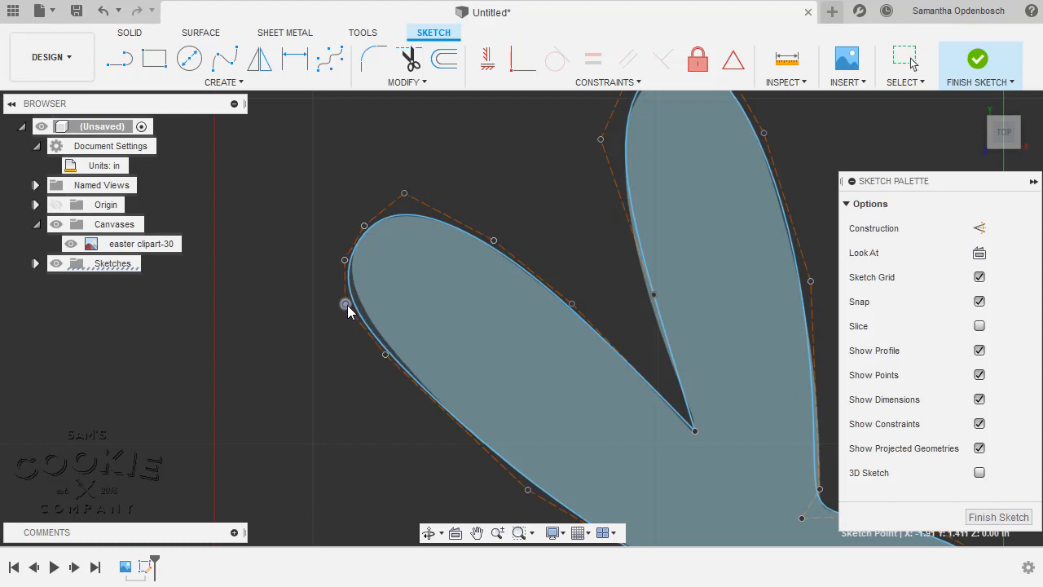
pyautogui.moveTo(384, 353); pyautogui.dragTo(398, 365)
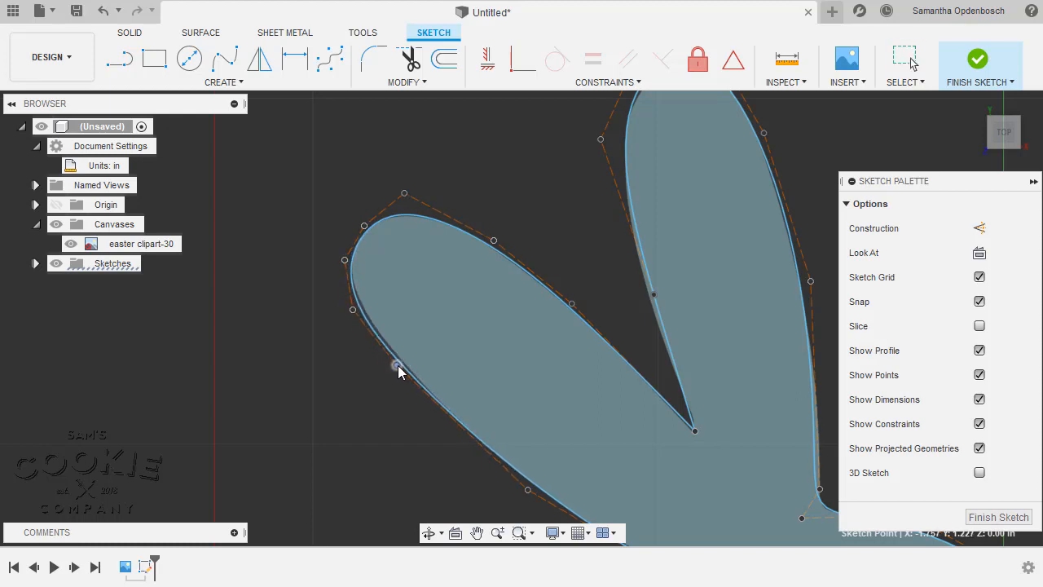
# Move the control point on the rabbit's back above the tail slightly inward to match the canvas edge
pyautogui.moveTo(373, 372); pyautogui.dragTo(313, 187, button='middle')
pyautogui.moveTo(530, 415)
pyautogui.mouseDown(button='middle')
pyautogui.moveTo(482, 378)
pyautogui.moveTo(435, 245)
pyautogui.moveTo(409, 318)
pyautogui.mouseUp(button='middle')
pyautogui.moveTo(403, 358); pyautogui.dragTo(408, 193, button='middle')
pyautogui.scroll(1, 340, 341)
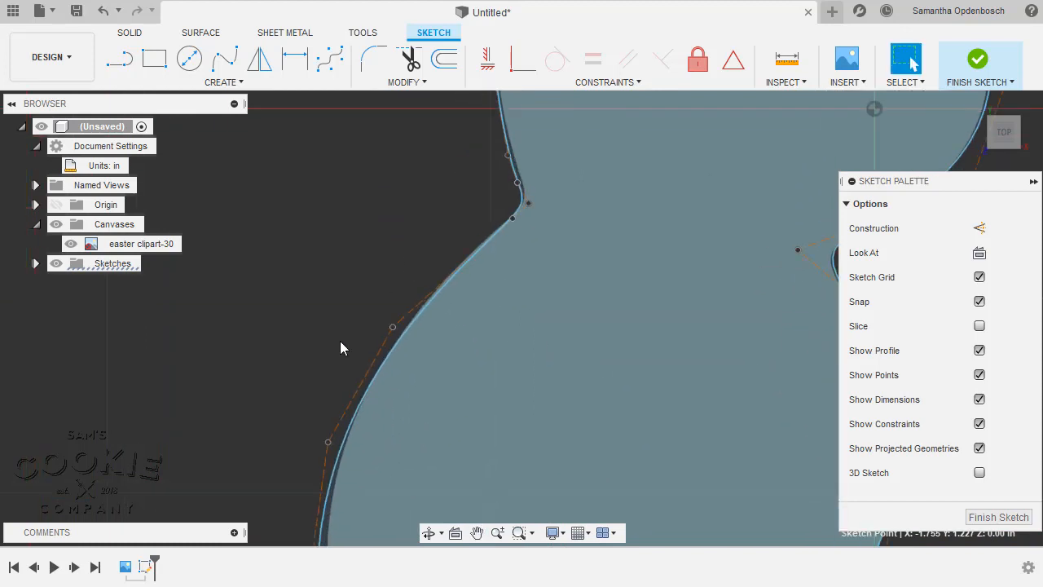
pyautogui.moveTo(310, 449); pyautogui.dragTo(358, 253, button='middle')
pyautogui.moveTo(343, 350); pyautogui.dragTo(342, 241, button='middle')
pyautogui.moveTo(368, 252); pyautogui.dragTo(374, 250)
# Raise the control points under the tail and along the rabbit's base so the splines follow the canvas edge
pyautogui.moveTo(343, 337)
pyautogui.mouseDown(button='middle')
pyautogui.moveTo(317, 253)
pyautogui.moveTo(299, 249)
pyautogui.mouseUp(button='middle')
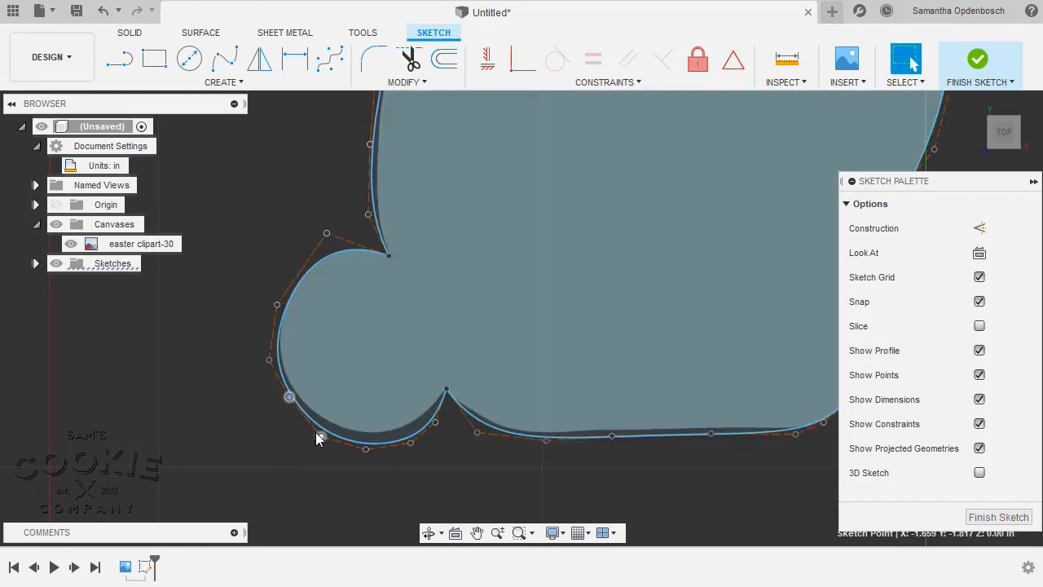
pyautogui.moveTo(320, 436); pyautogui.dragTo(470, 420)
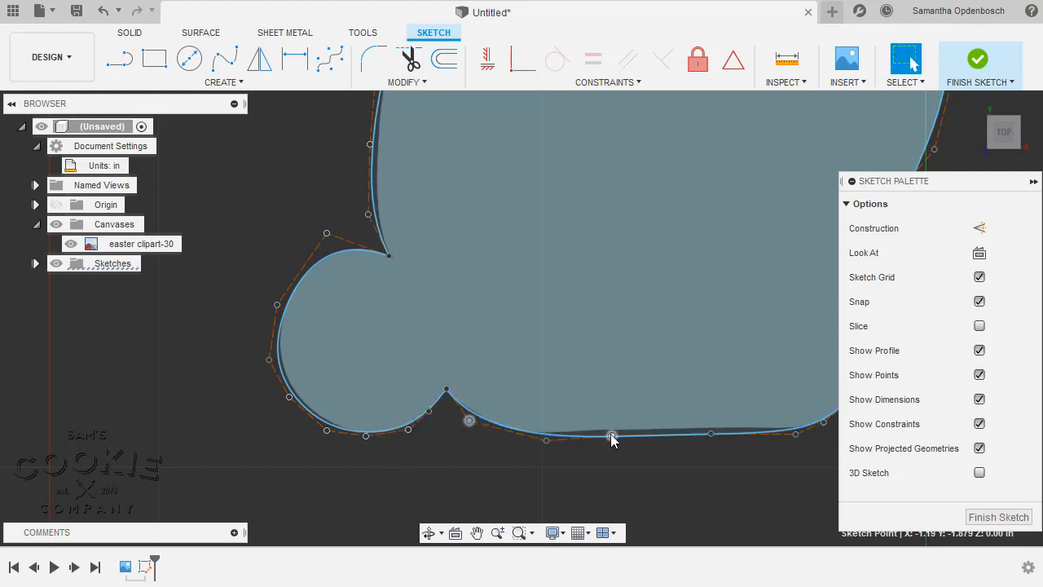
pyautogui.moveTo(611, 435); pyautogui.dragTo(611, 430)
pyautogui.moveTo(718, 461); pyautogui.dragTo(517, 425, button='middle')
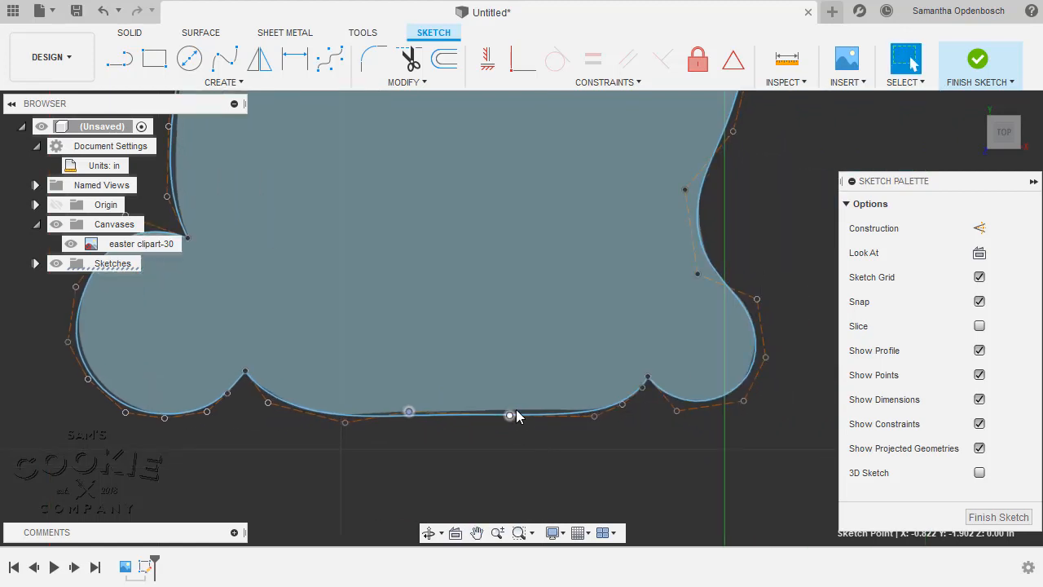
pyautogui.click(511, 415)
# Check the whole rabbit outline, finish the sketch and return to the home view
pyautogui.scroll(-2, 512, 435)
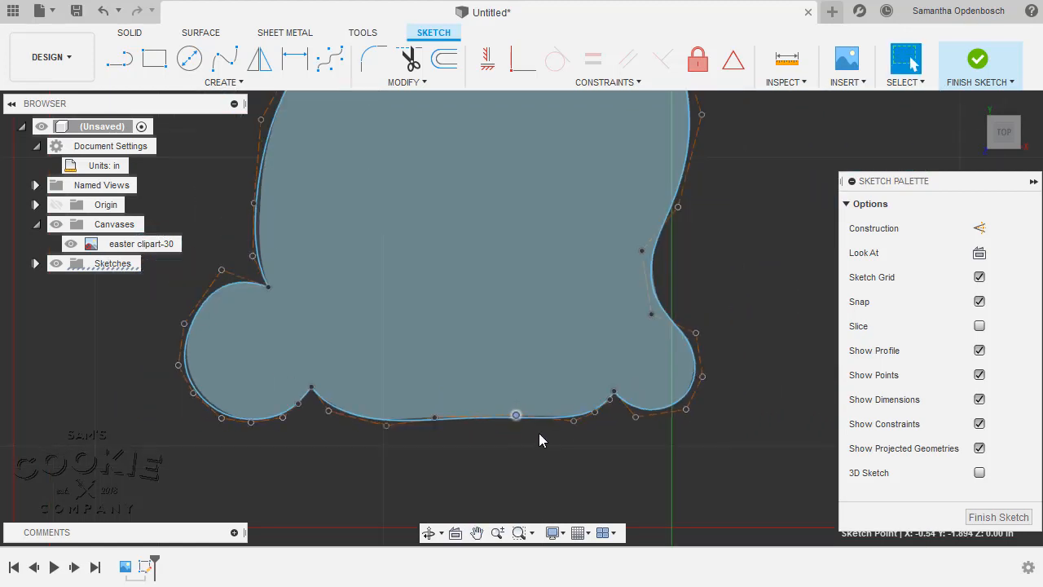
pyautogui.scroll(-1, 541, 434)
pyautogui.moveTo(577, 355); pyautogui.dragTo(563, 414, button='middle')
pyautogui.scroll(-4, 538, 415)
pyautogui.moveTo(530, 372); pyautogui.dragTo(530, 398, button='middle')
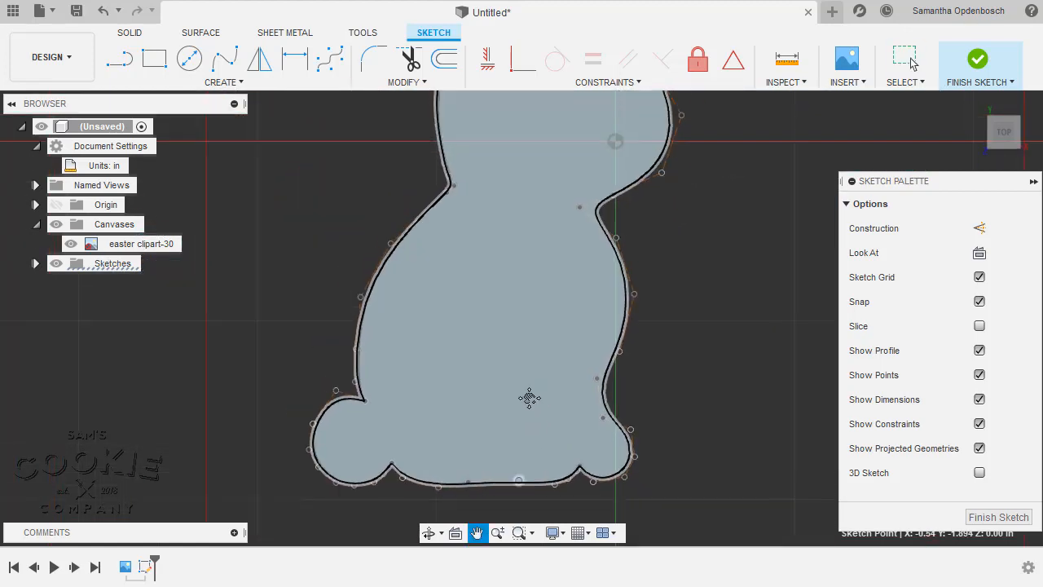
pyautogui.scroll(-3, 528, 397)
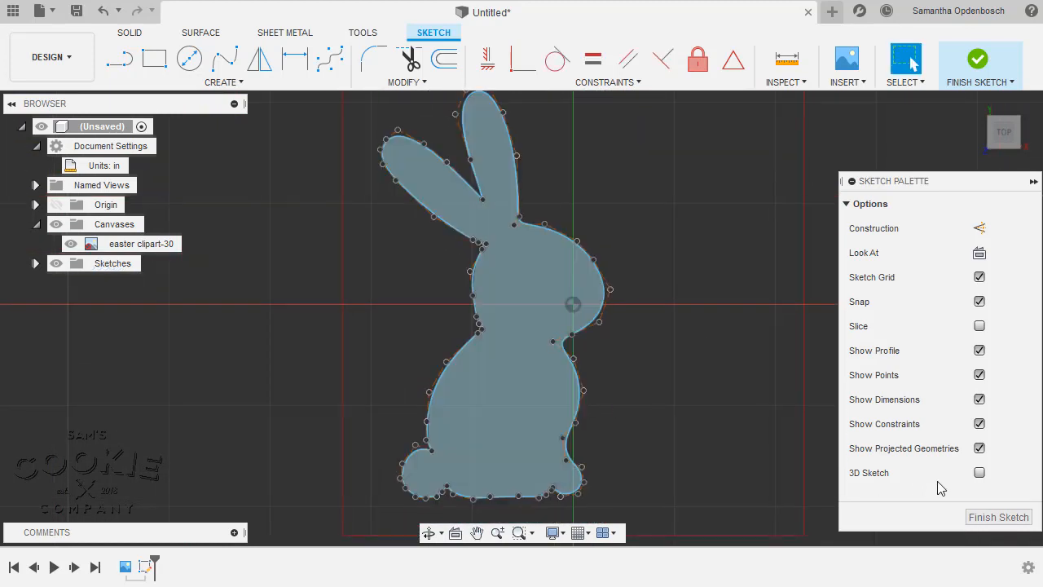
pyautogui.click(994, 519)
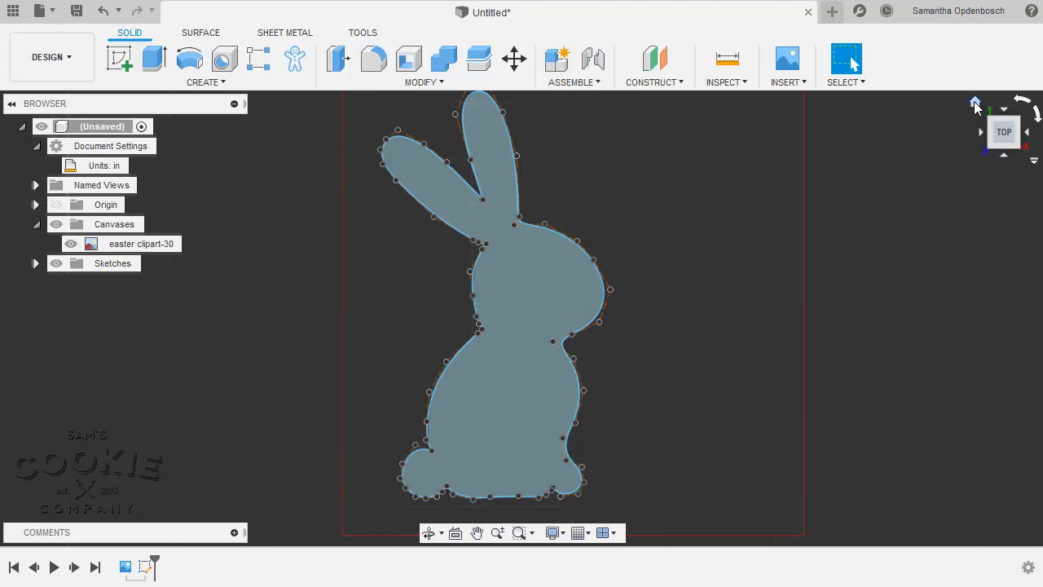
pyautogui.click(975, 104)
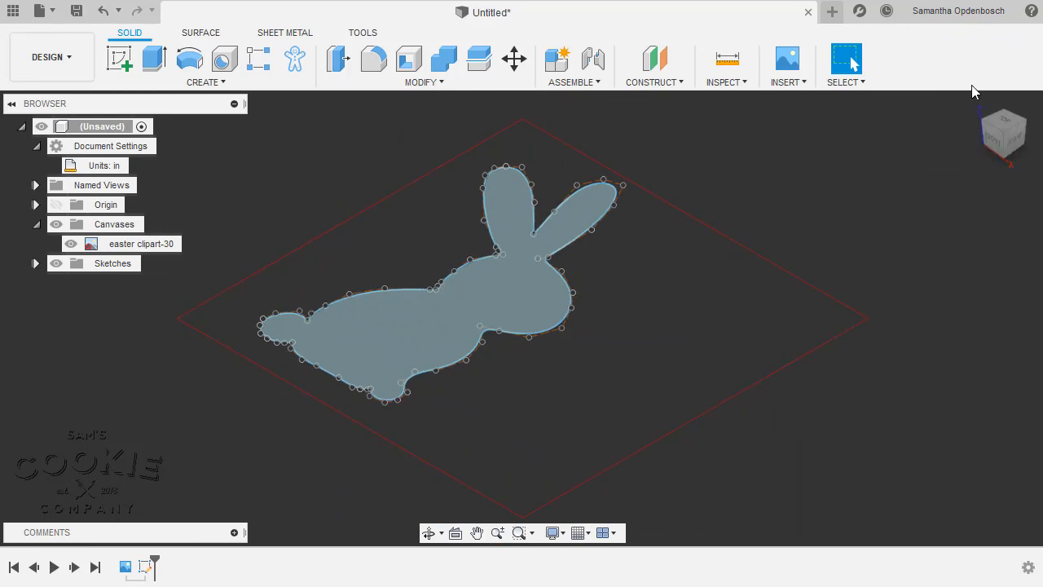
pyautogui.moveTo(974, 105)
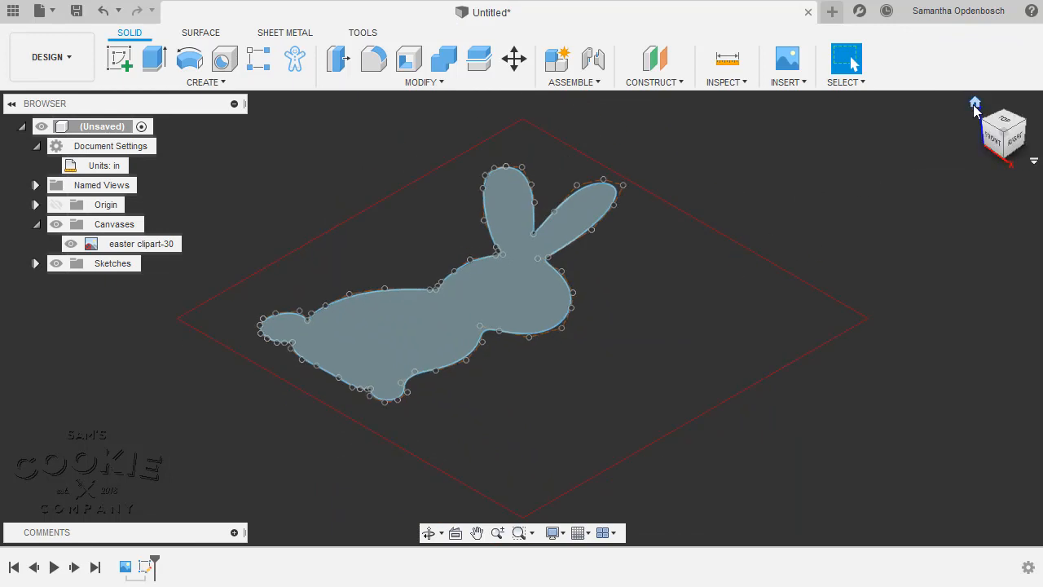
pyautogui.moveTo(817, 160); pyautogui.dragTo(865, 178, button='middle')
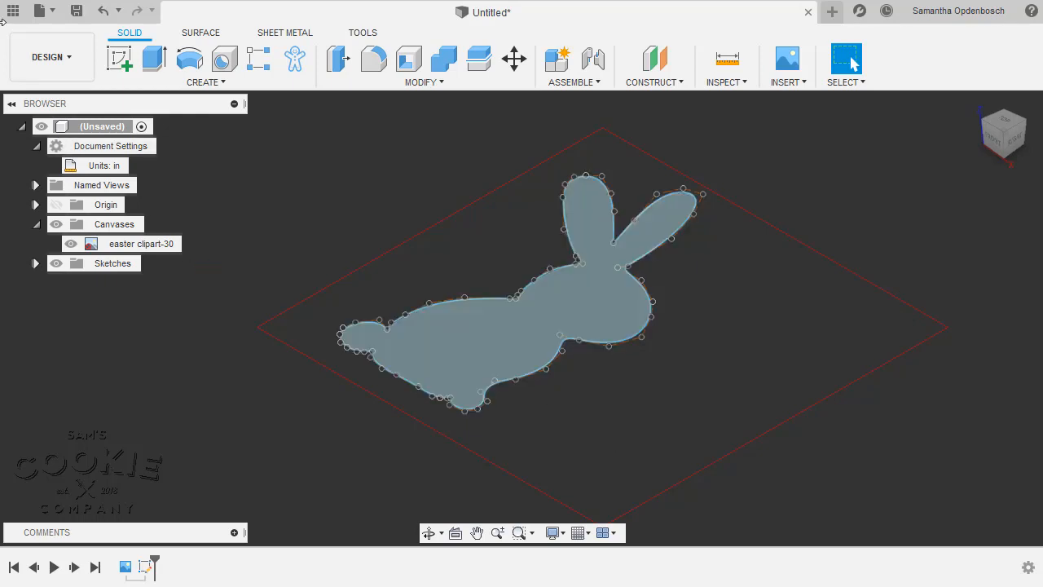
# Save the design under the name Rabbit
pyautogui.click(77, 12)
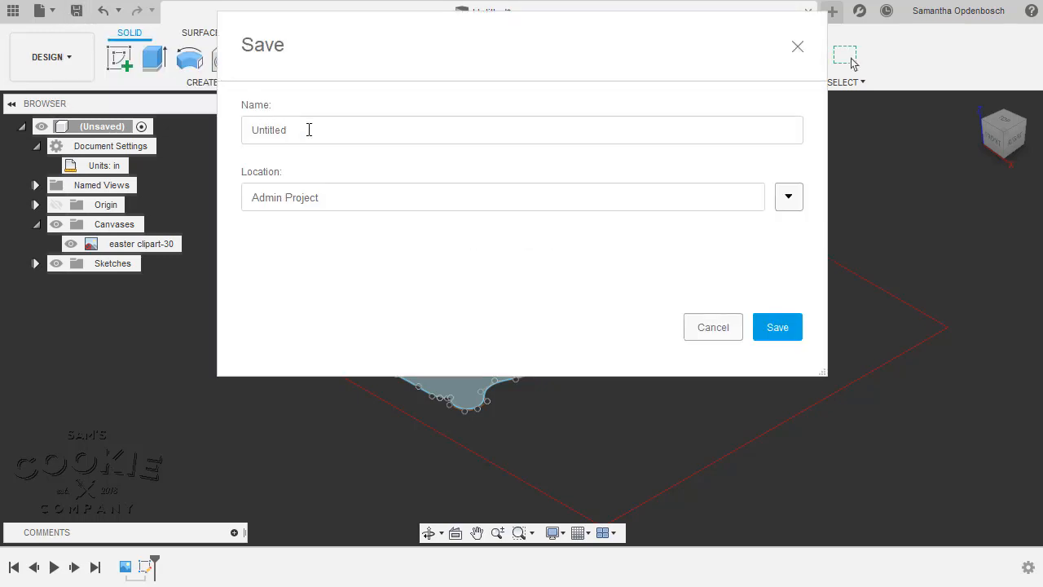
pyautogui.moveTo(308, 129); pyautogui.dragTo(227, 136)
pyautogui.write('Rabbit')
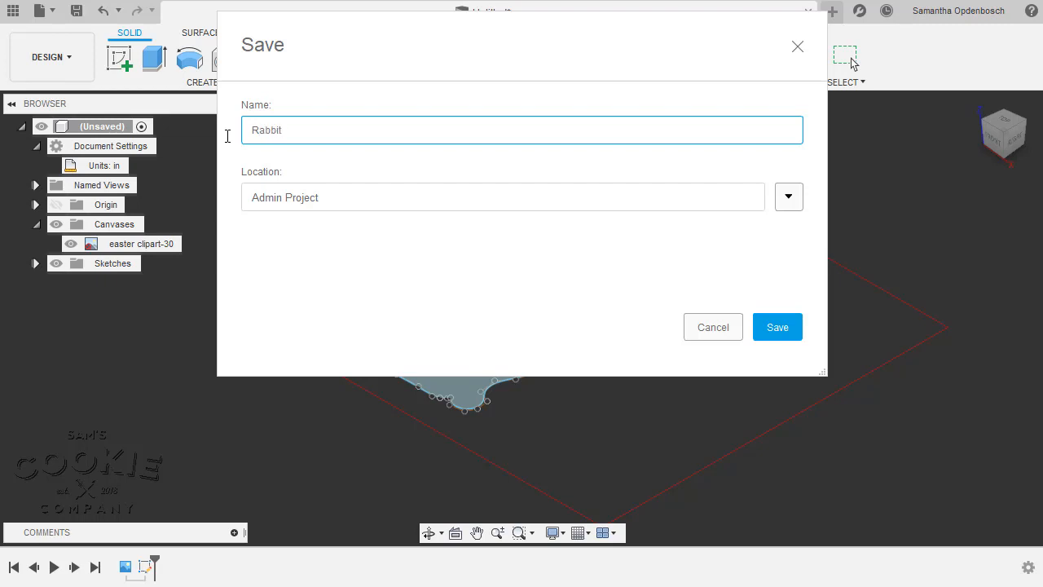
pyautogui.click(794, 329)
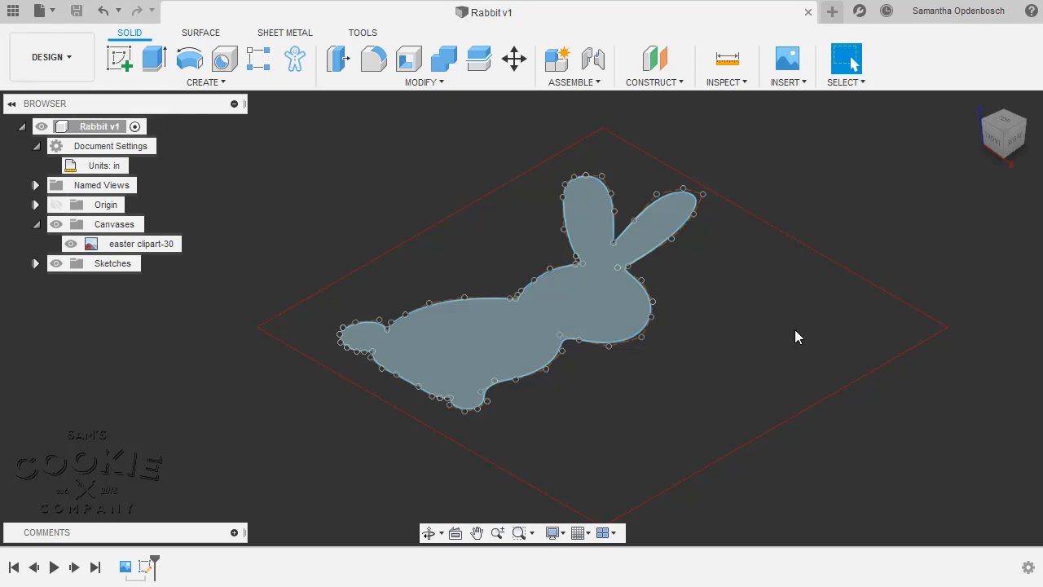
# Generate the cookie cutter from the rabbit profile with Sam's Cookie Cutter Maker, with Launch 3D Print enabled
pyautogui.click(638, 316)
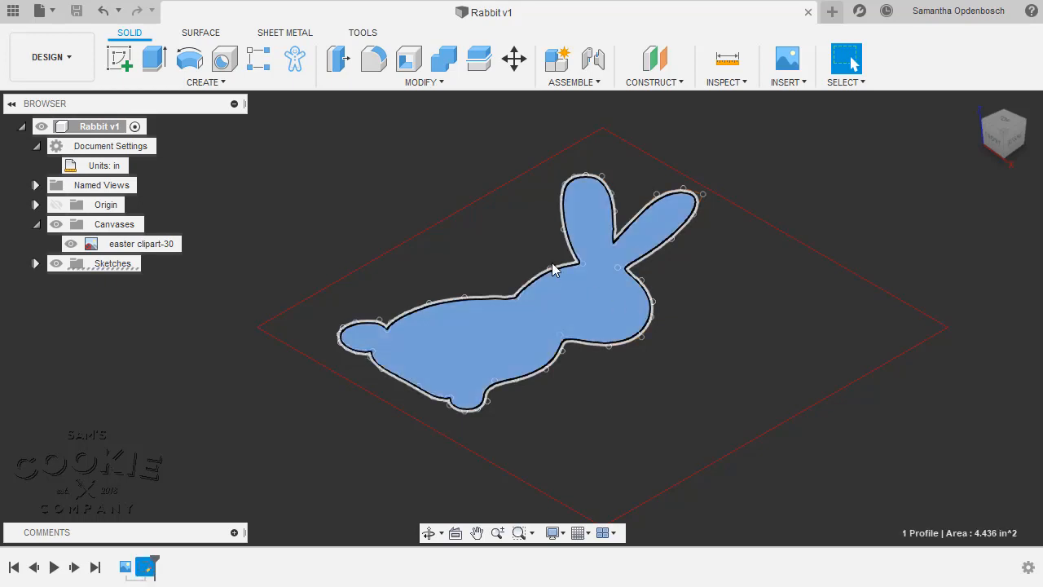
pyautogui.click(295, 67)
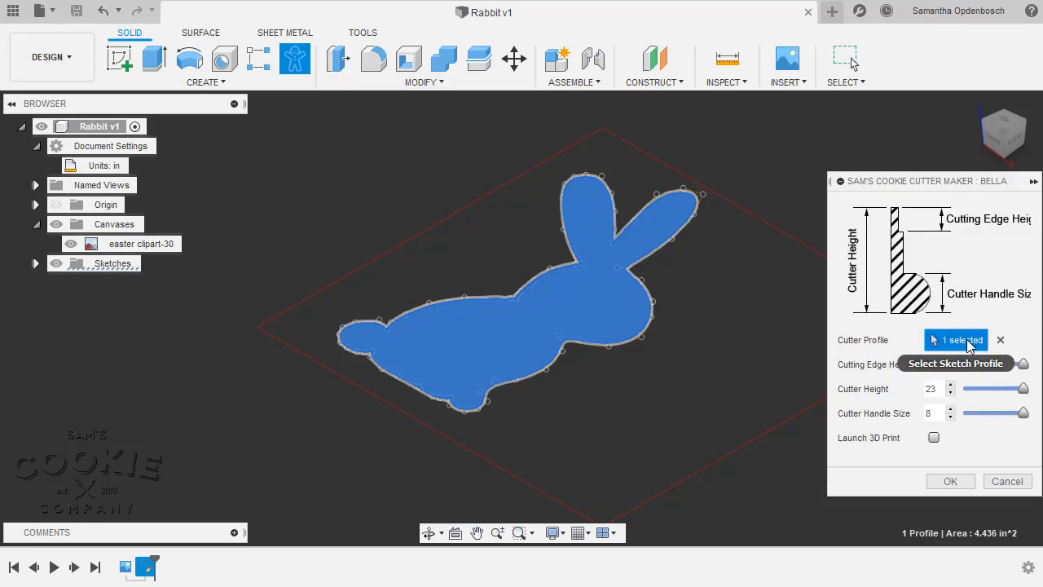
pyautogui.click(934, 438)
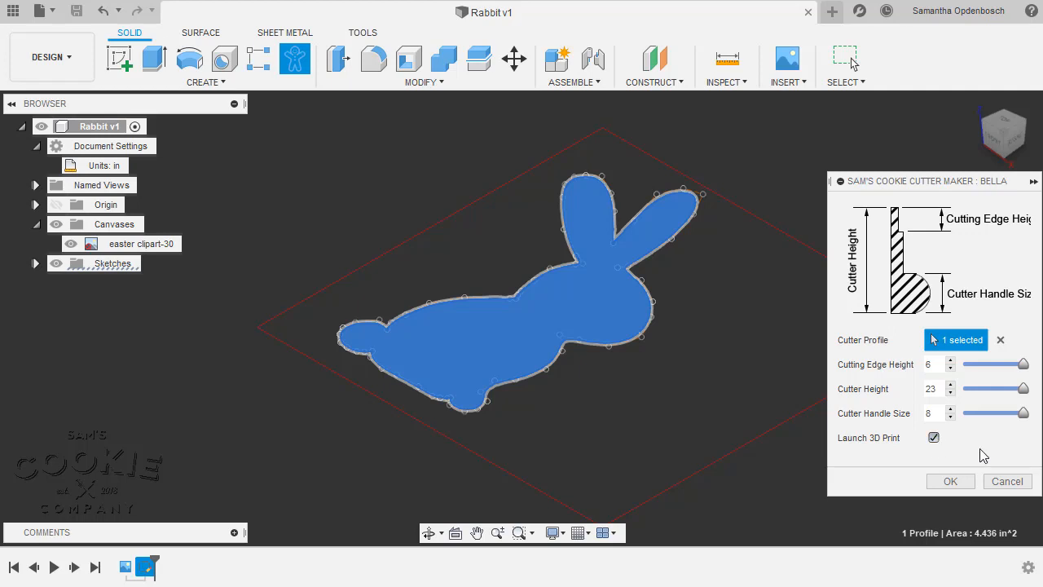
pyautogui.click(950, 482)
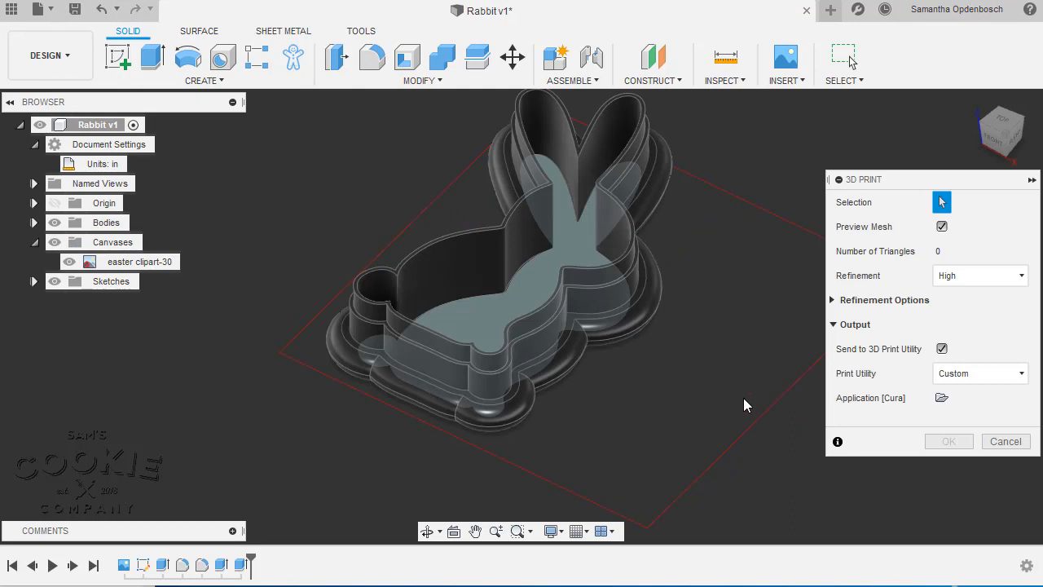
# Select the rabbit cutter body for 3D printing and send its High refinement mesh to Cura
pyautogui.keyDown('shift'); pyautogui.moveTo(698, 401); pyautogui.dragTo(715, 385, button='middle'); pyautogui.keyUp('shift')
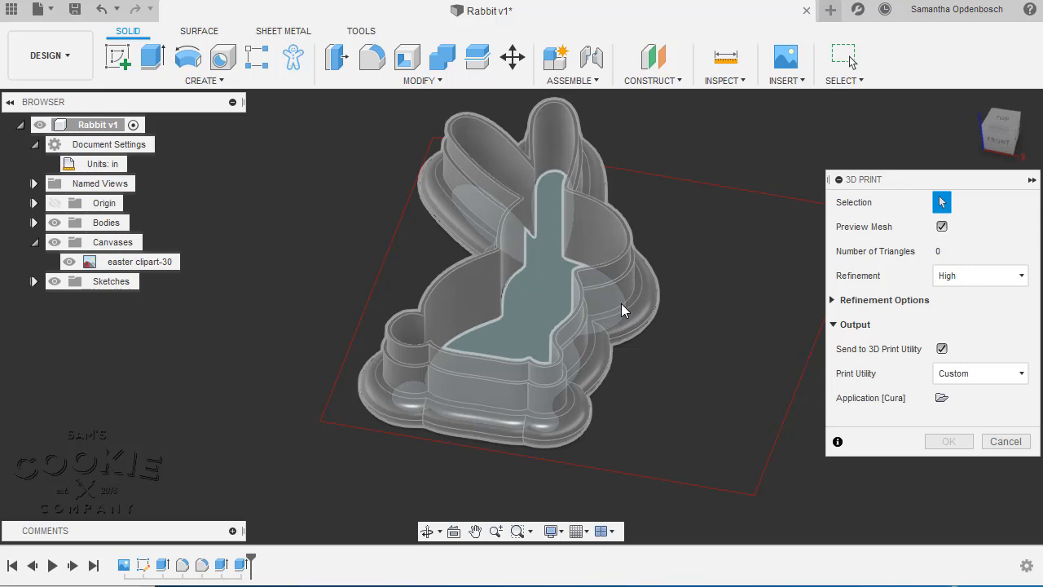
pyautogui.click(621, 304)
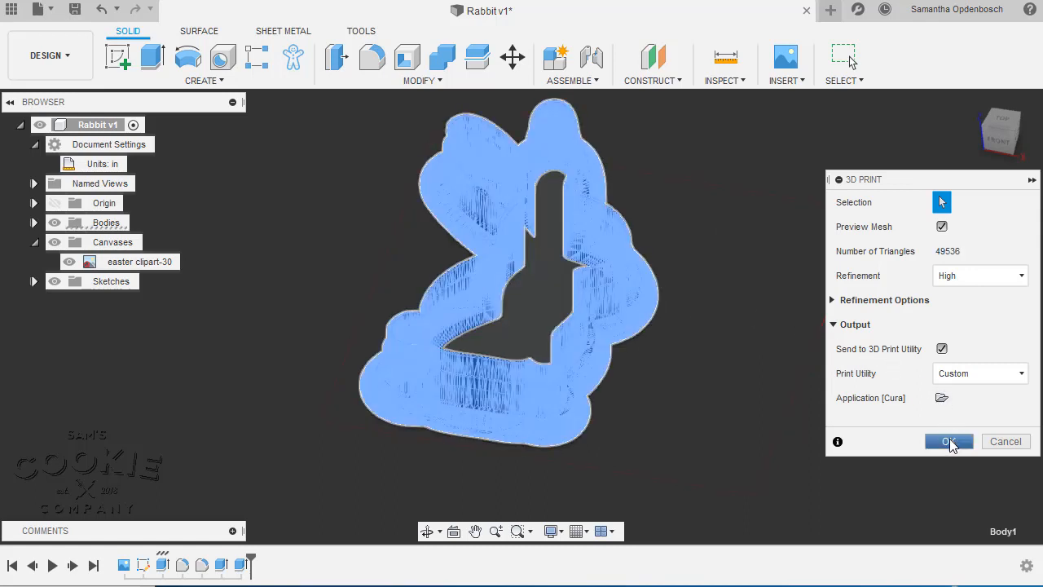
pyautogui.click(947, 441)
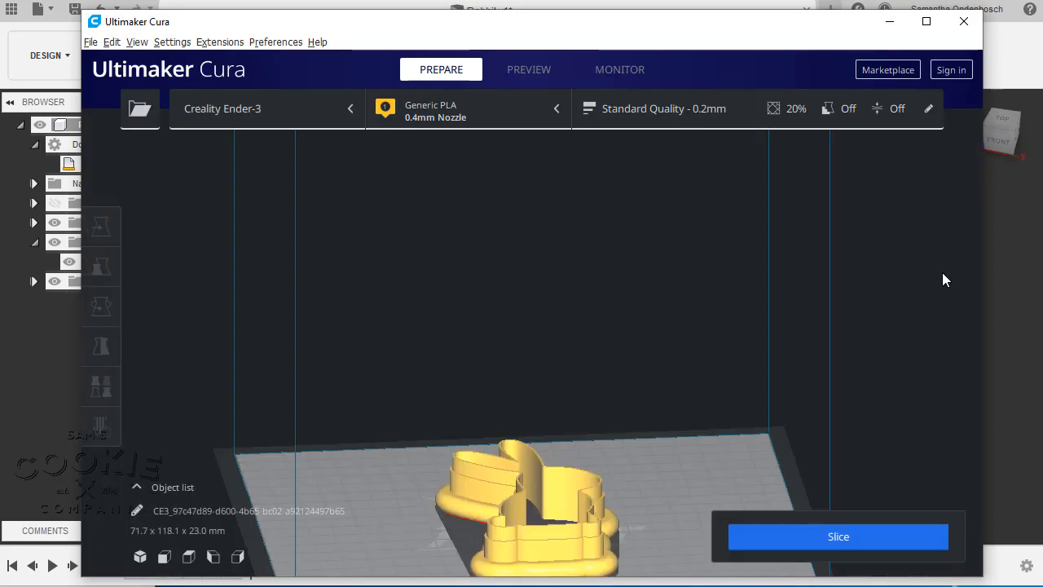
# Try mirroring the rabbit cutter along the X axis on the build plate, restore its original orientation and deselect it
pyautogui.moveTo(611, 384); pyautogui.dragTo(557, 283, button='middle')
pyautogui.moveTo(557, 370); pyautogui.dragTo(637, 398, button='right')
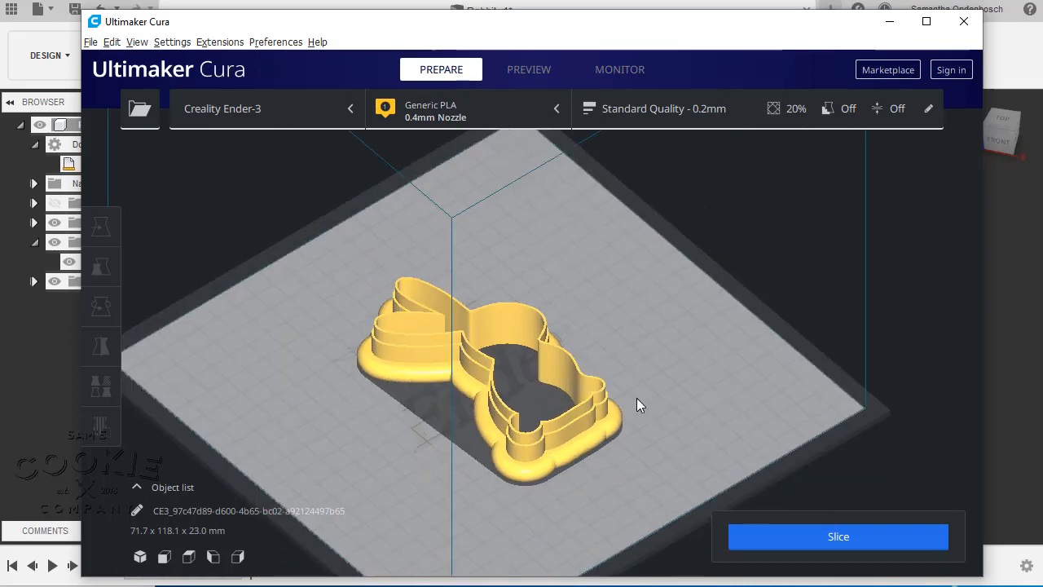
pyautogui.scroll(3, 630, 399)
pyautogui.moveTo(635, 427); pyautogui.dragTo(647, 337, button='middle')
pyautogui.moveTo(647, 337); pyautogui.dragTo(611, 330, button='right')
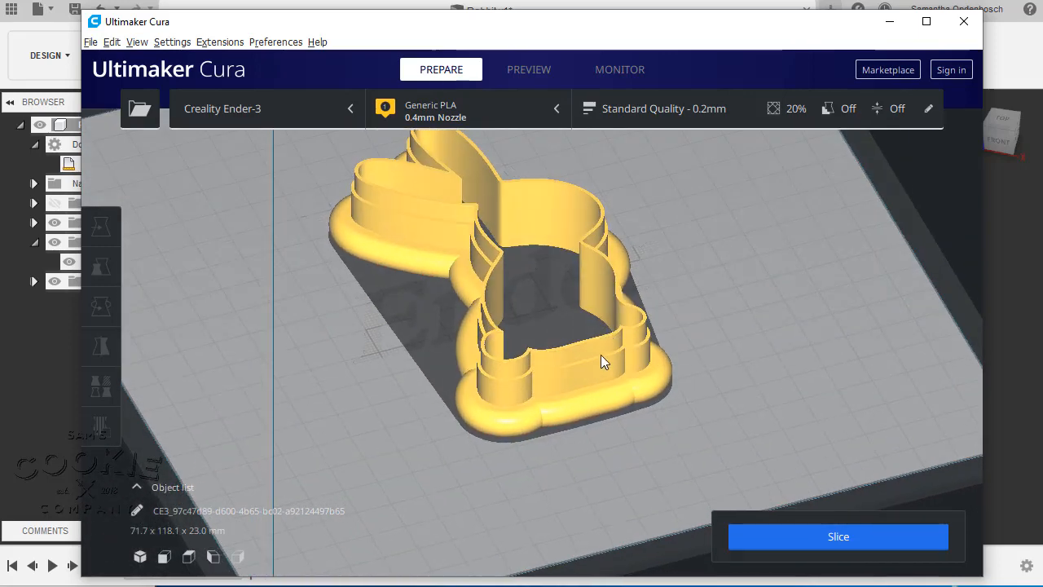
pyautogui.click(452, 266)
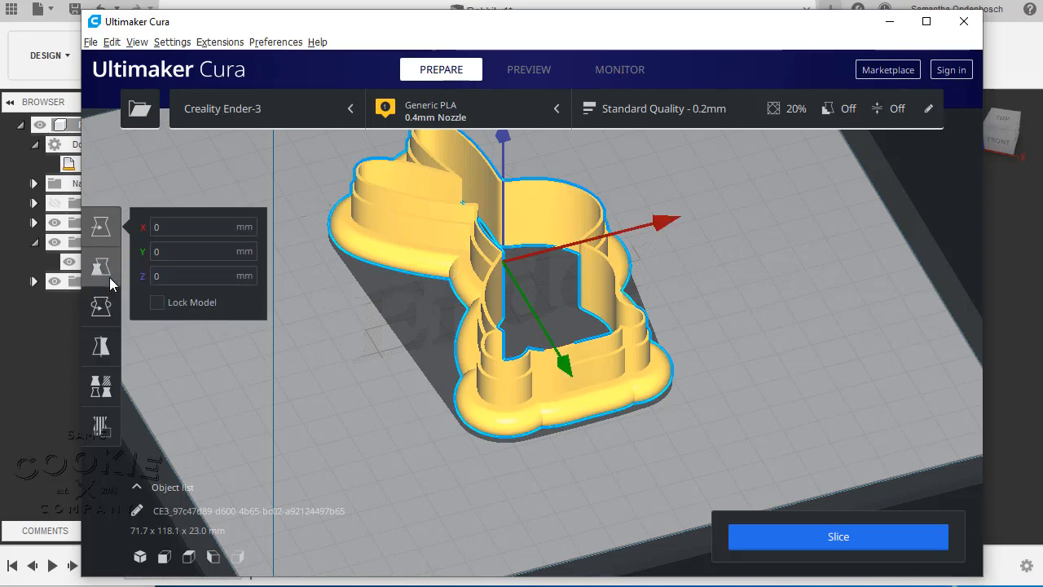
pyautogui.click(109, 338)
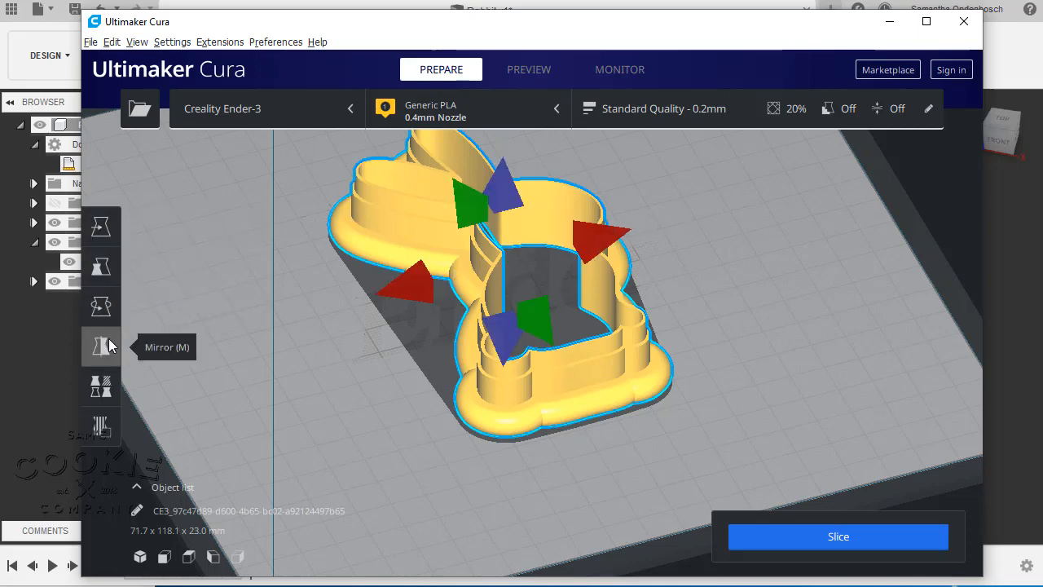
pyautogui.click(395, 288)
pyautogui.click(399, 286)
pyautogui.click(398, 282)
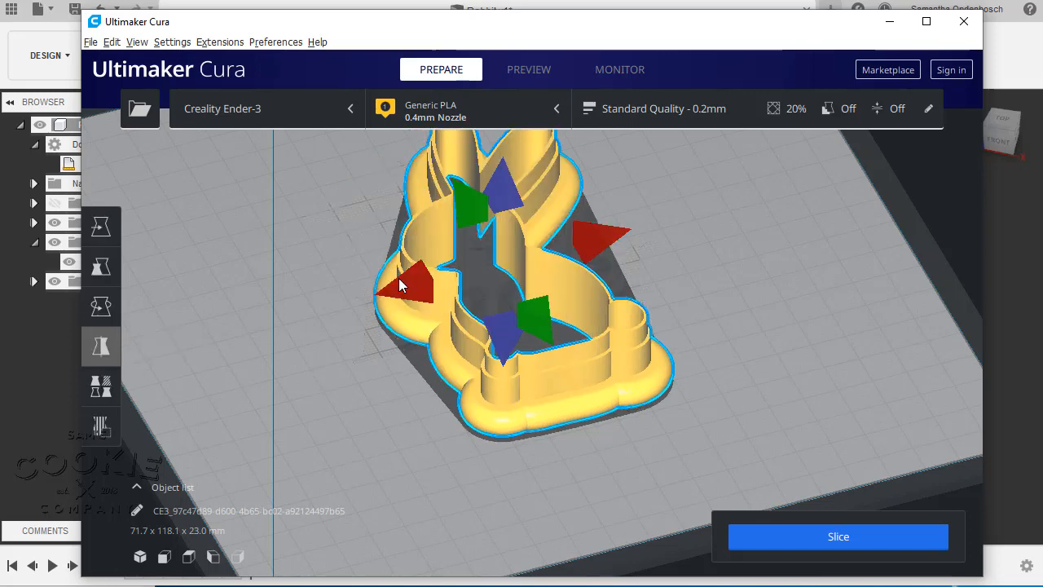
pyautogui.click(600, 241)
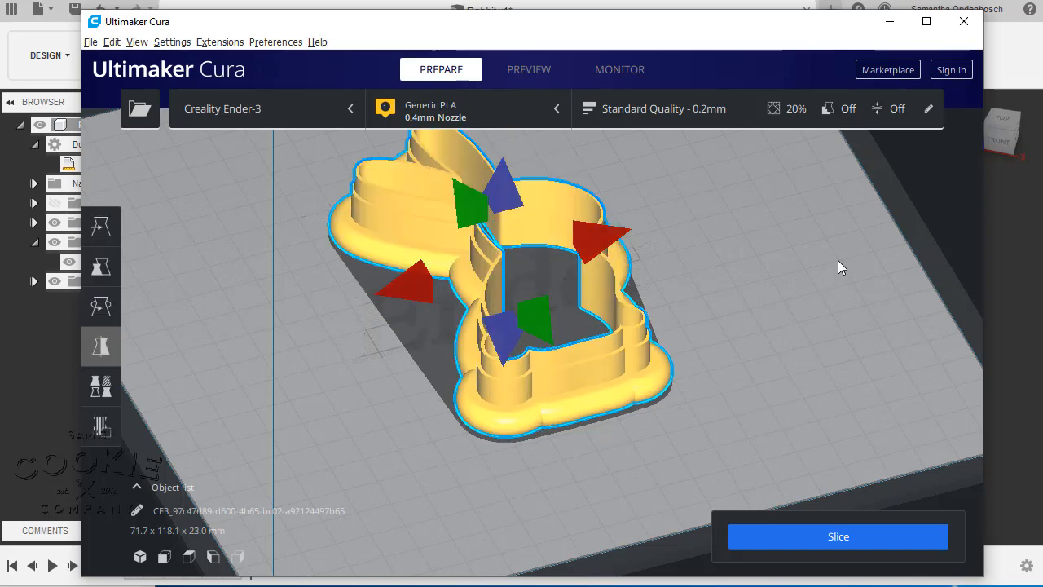
pyautogui.click(101, 225)
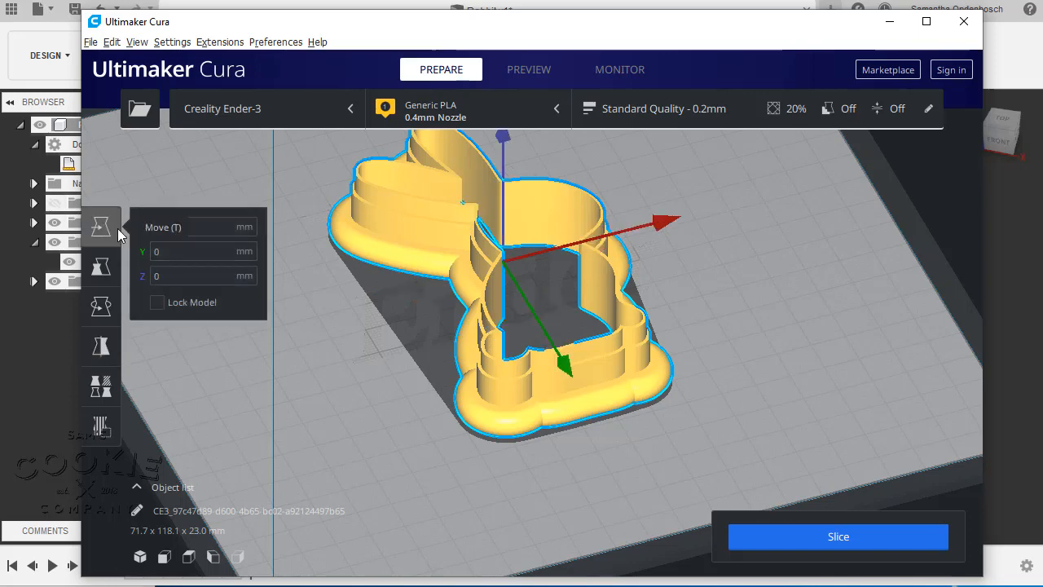
pyautogui.click(359, 366)
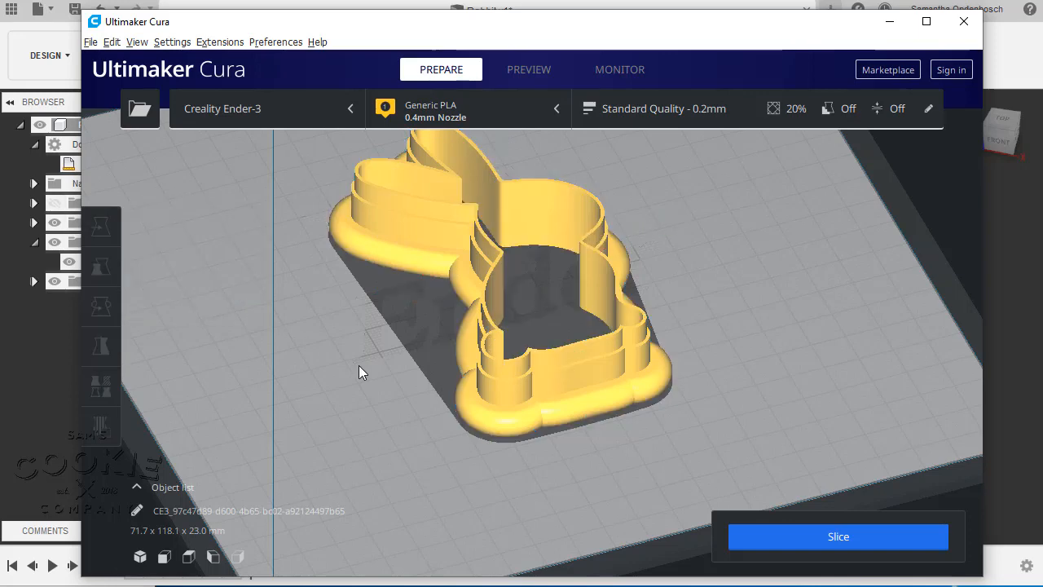
# Review the Standard Quality 0.2 mm print settings from layer height through build plate adhesion, then close them
pyautogui.moveTo(358, 365); pyautogui.dragTo(360, 398, button='right')
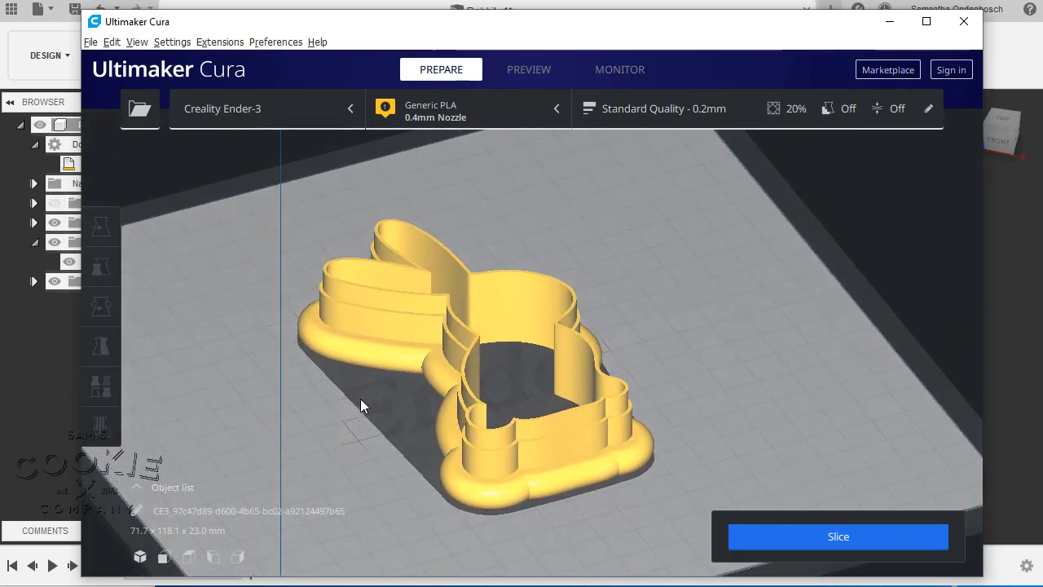
pyautogui.click(674, 109)
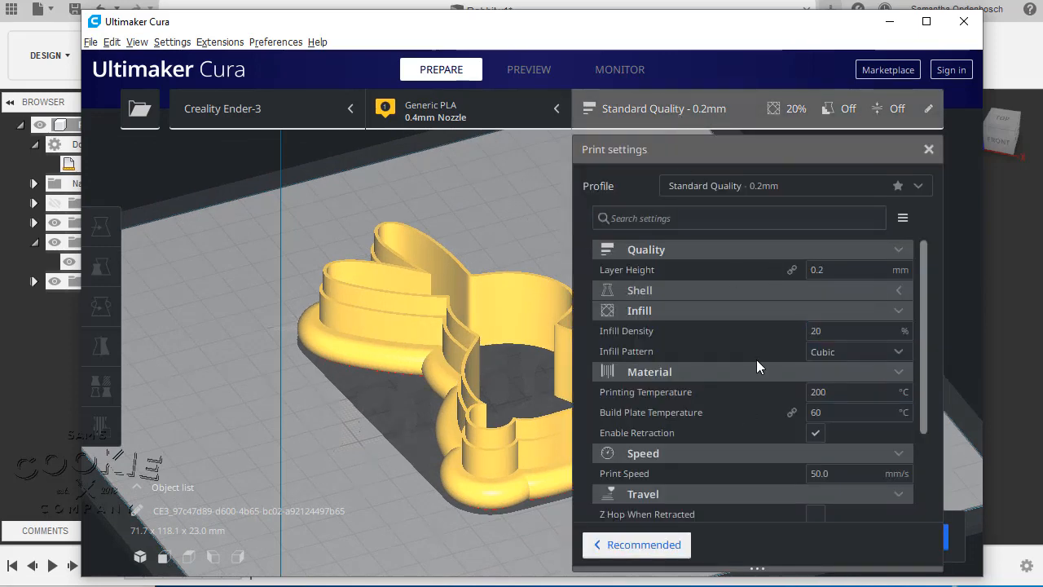
pyautogui.scroll(-3, 756, 359)
pyautogui.scroll(2, 720, 527)
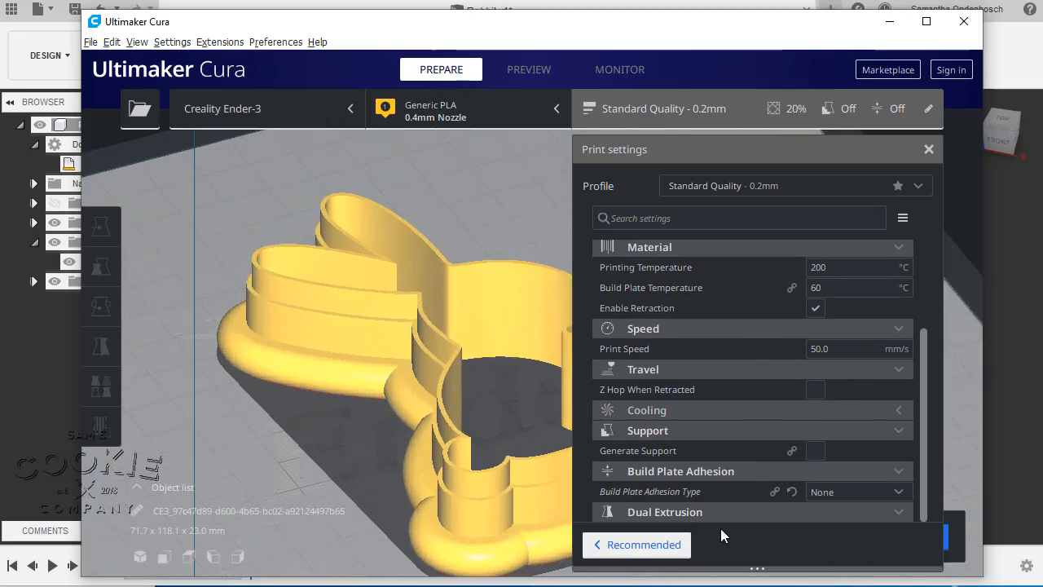
pyautogui.click(715, 125)
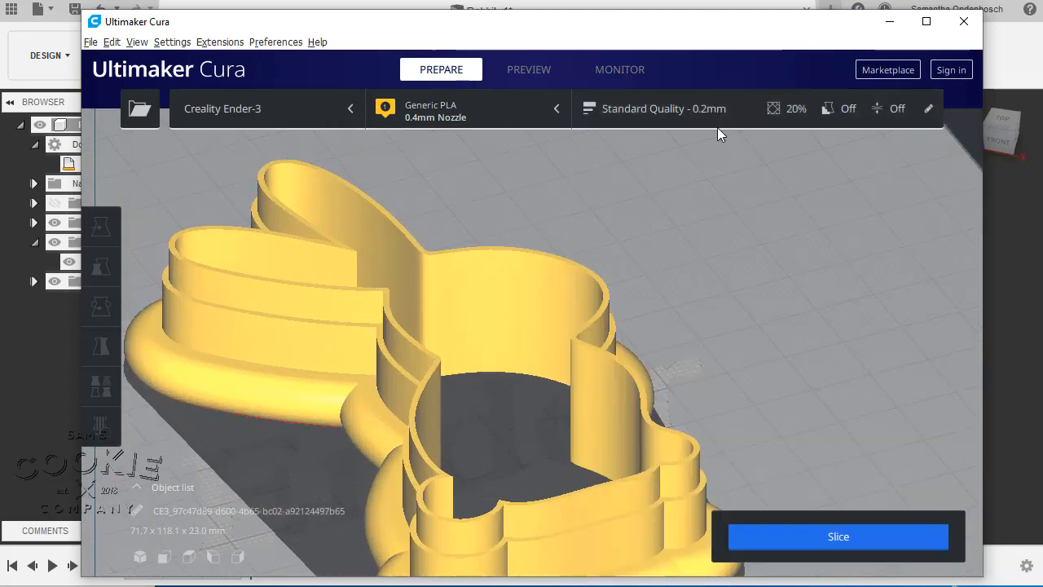
# Slice the rabbit cutter and examine its printed layers in the layer preview
pyautogui.click(841, 535)
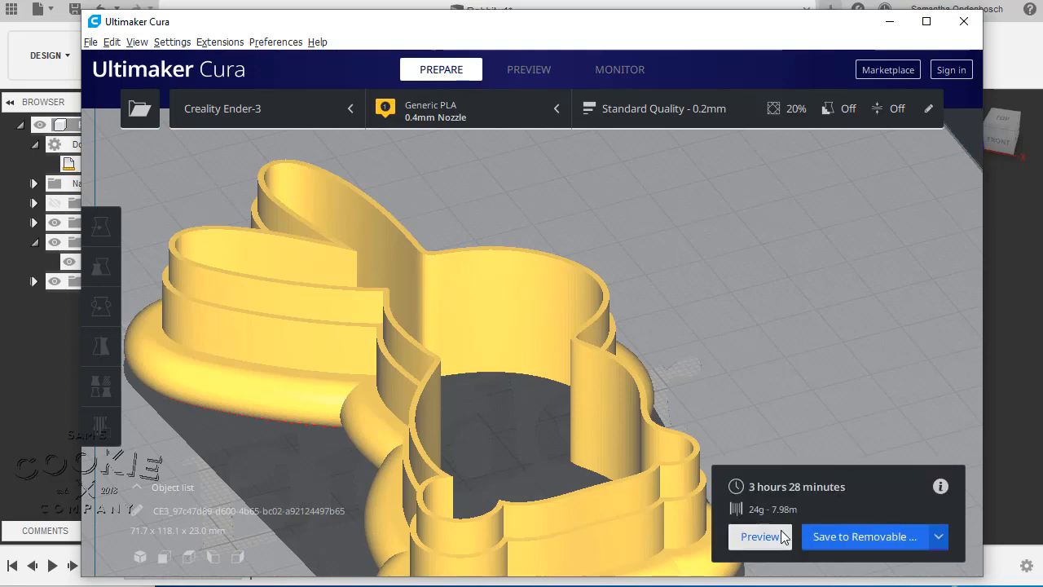
pyautogui.moveTo(732, 444); pyautogui.dragTo(758, 390, button='middle')
pyautogui.scroll(-2, 757, 390)
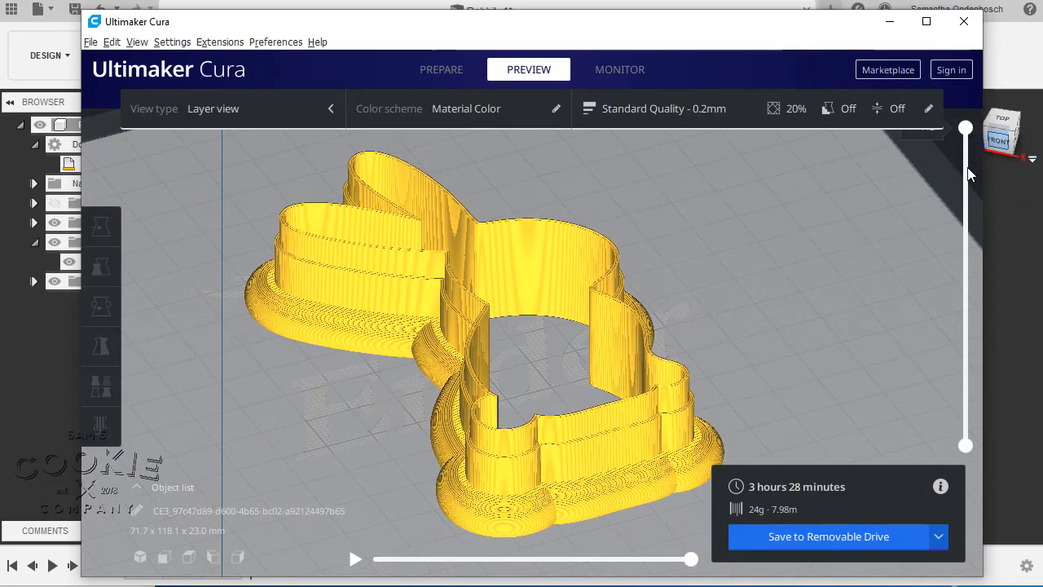
pyautogui.moveTo(968, 130)
pyautogui.mouseDown()
pyautogui.moveTo(958, 410)
pyautogui.moveTo(966, 129)
pyautogui.moveTo(984, 445)
pyautogui.moveTo(985, 290)
pyautogui.moveTo(970, 128)
pyautogui.mouseUp()
# Choose a file instead of the removable drive as the output for the sliced cutter and start saving it
pyautogui.click(938, 535)
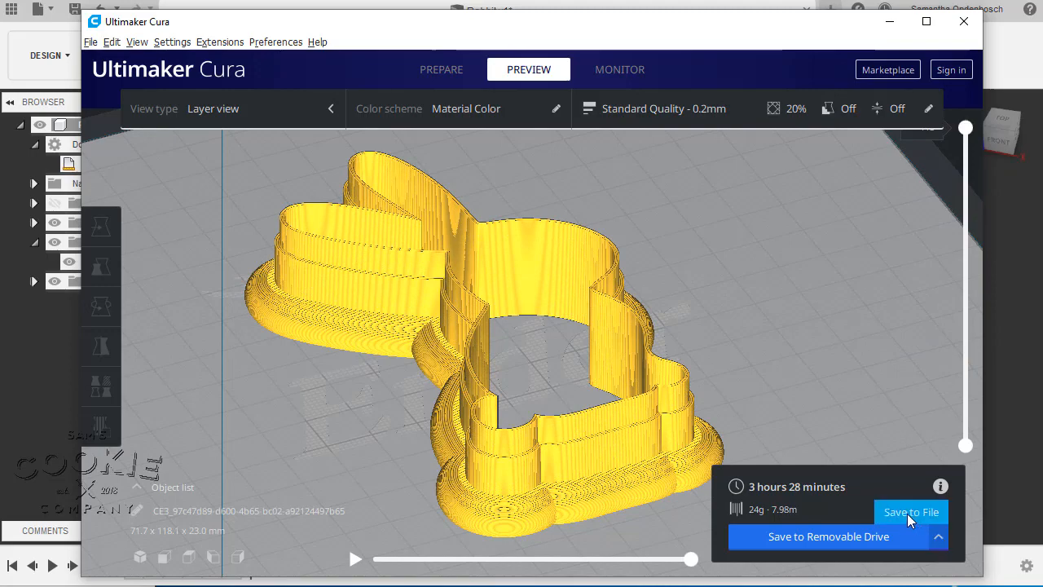
pyautogui.click(906, 514)
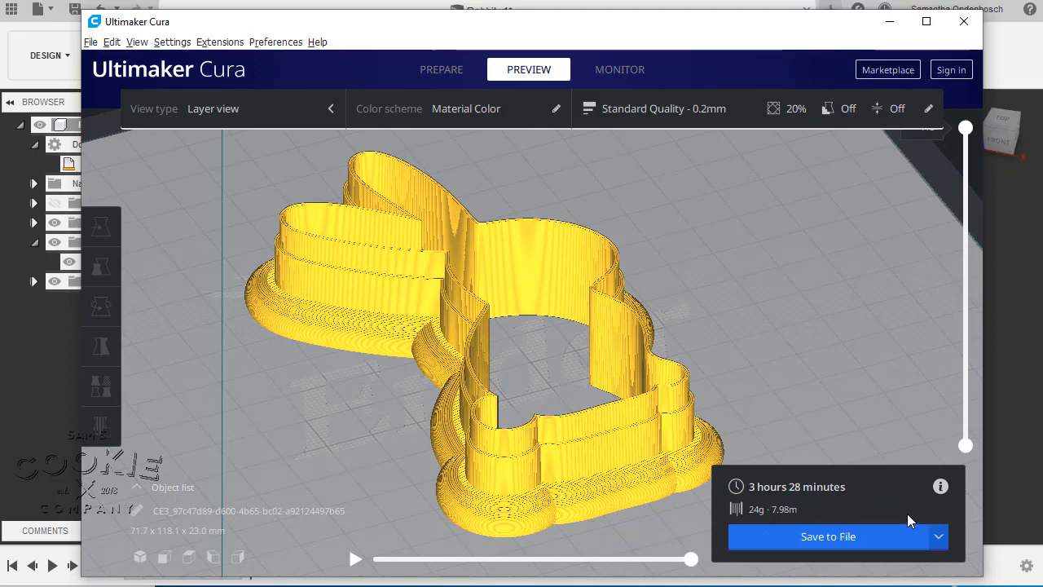
pyautogui.click(802, 539)
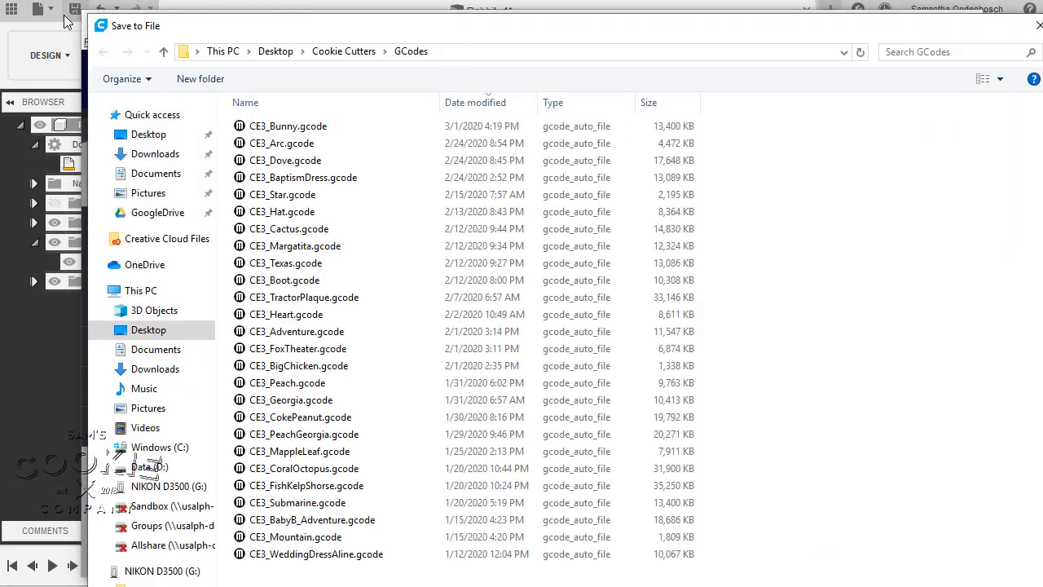